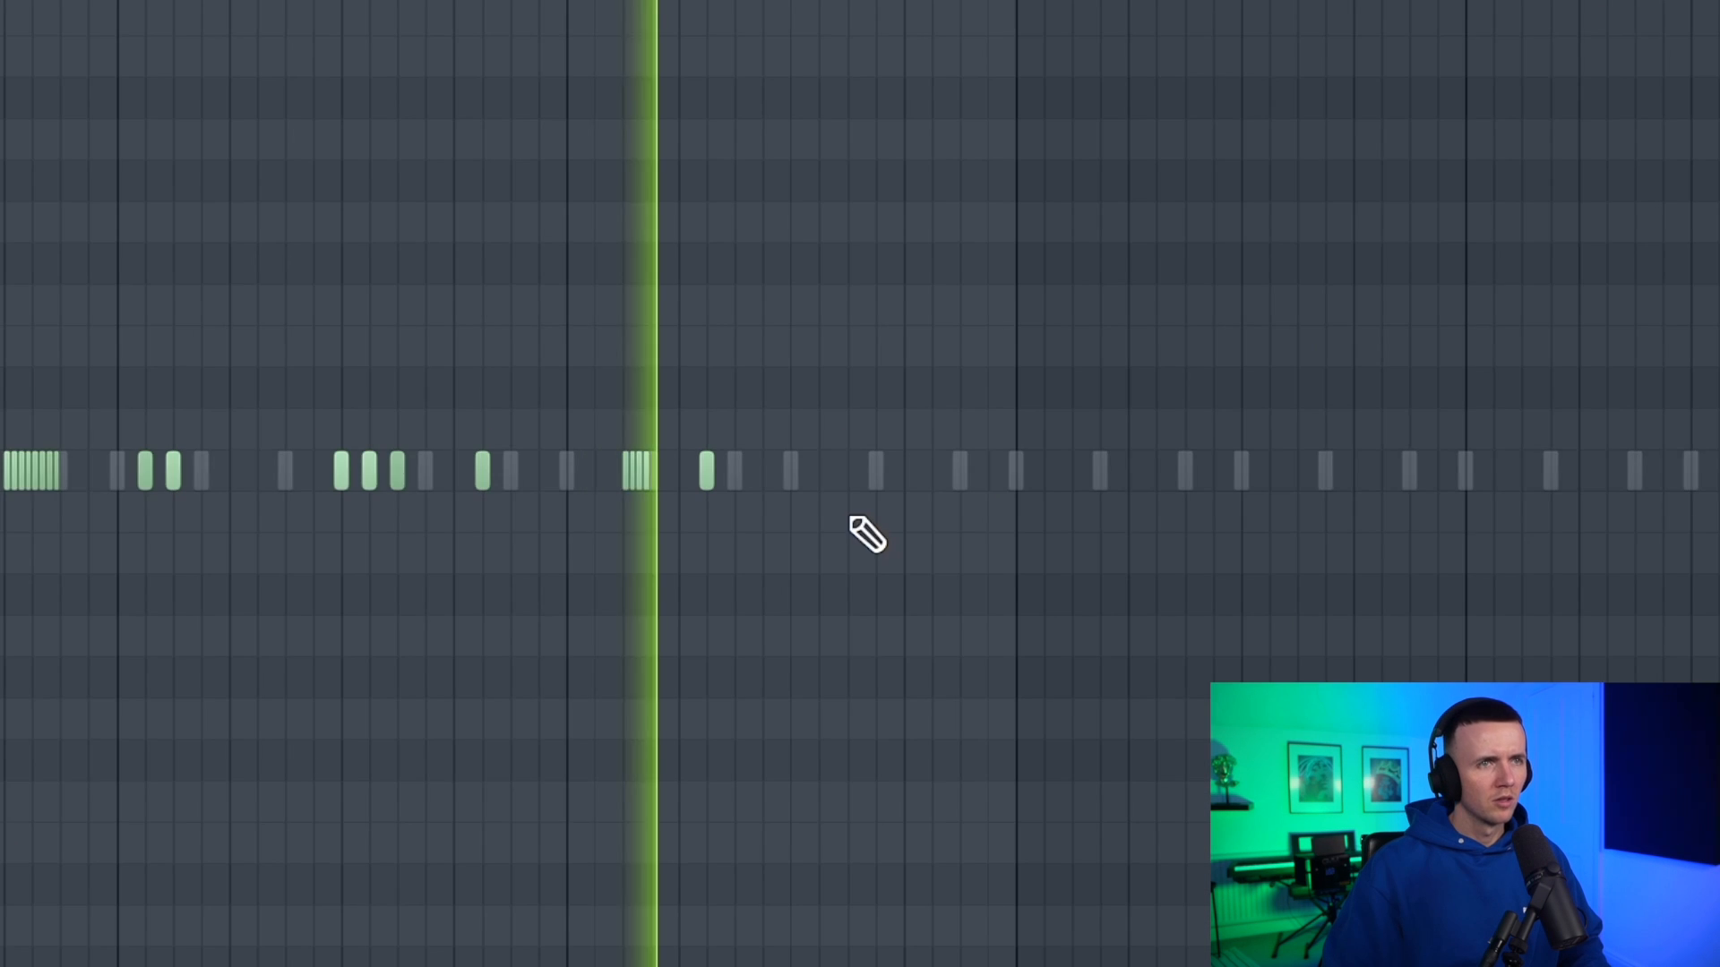
Add another C5 hi-hat note to the pattern, after the last existing hit.
{"action": "scroll", "coordinate": [848, 518], "scroll_direction": "up", "scroll_amount": 1}
{"action": "left_click", "coordinate": [848, 482]}
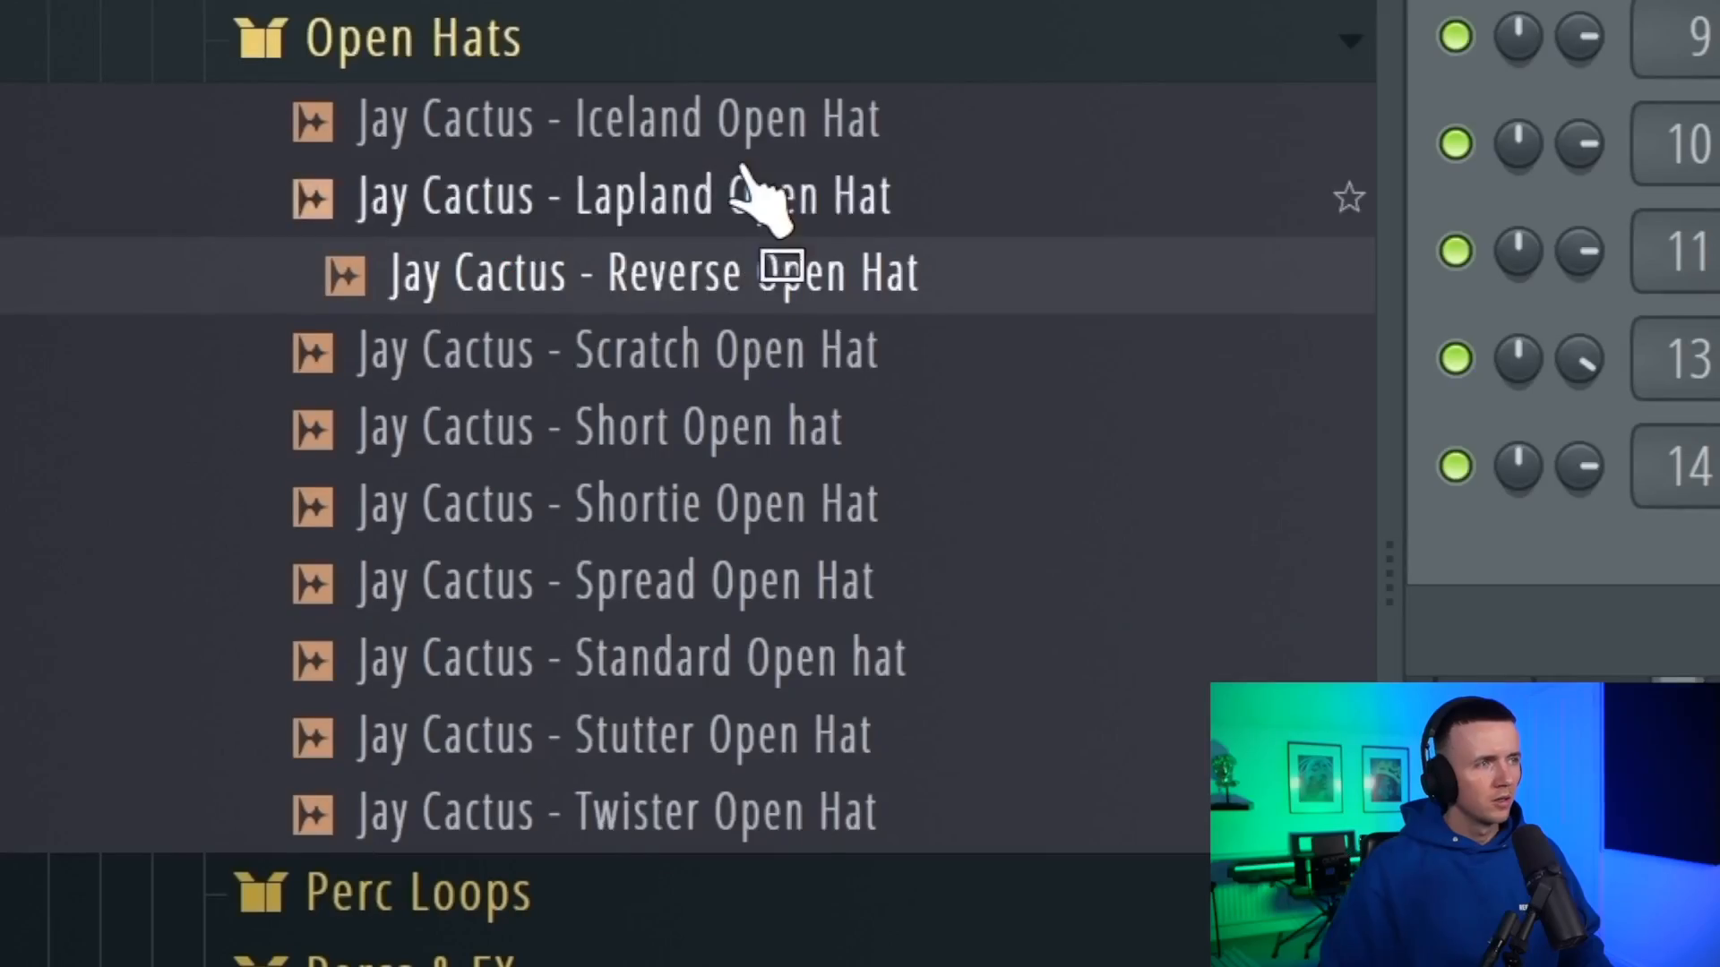
Audition the open hats and load Jay Cactus - Scratch Open Hat for the drum pattern, playing it back.
{"action": "left_click", "coordinate": [757, 190]}
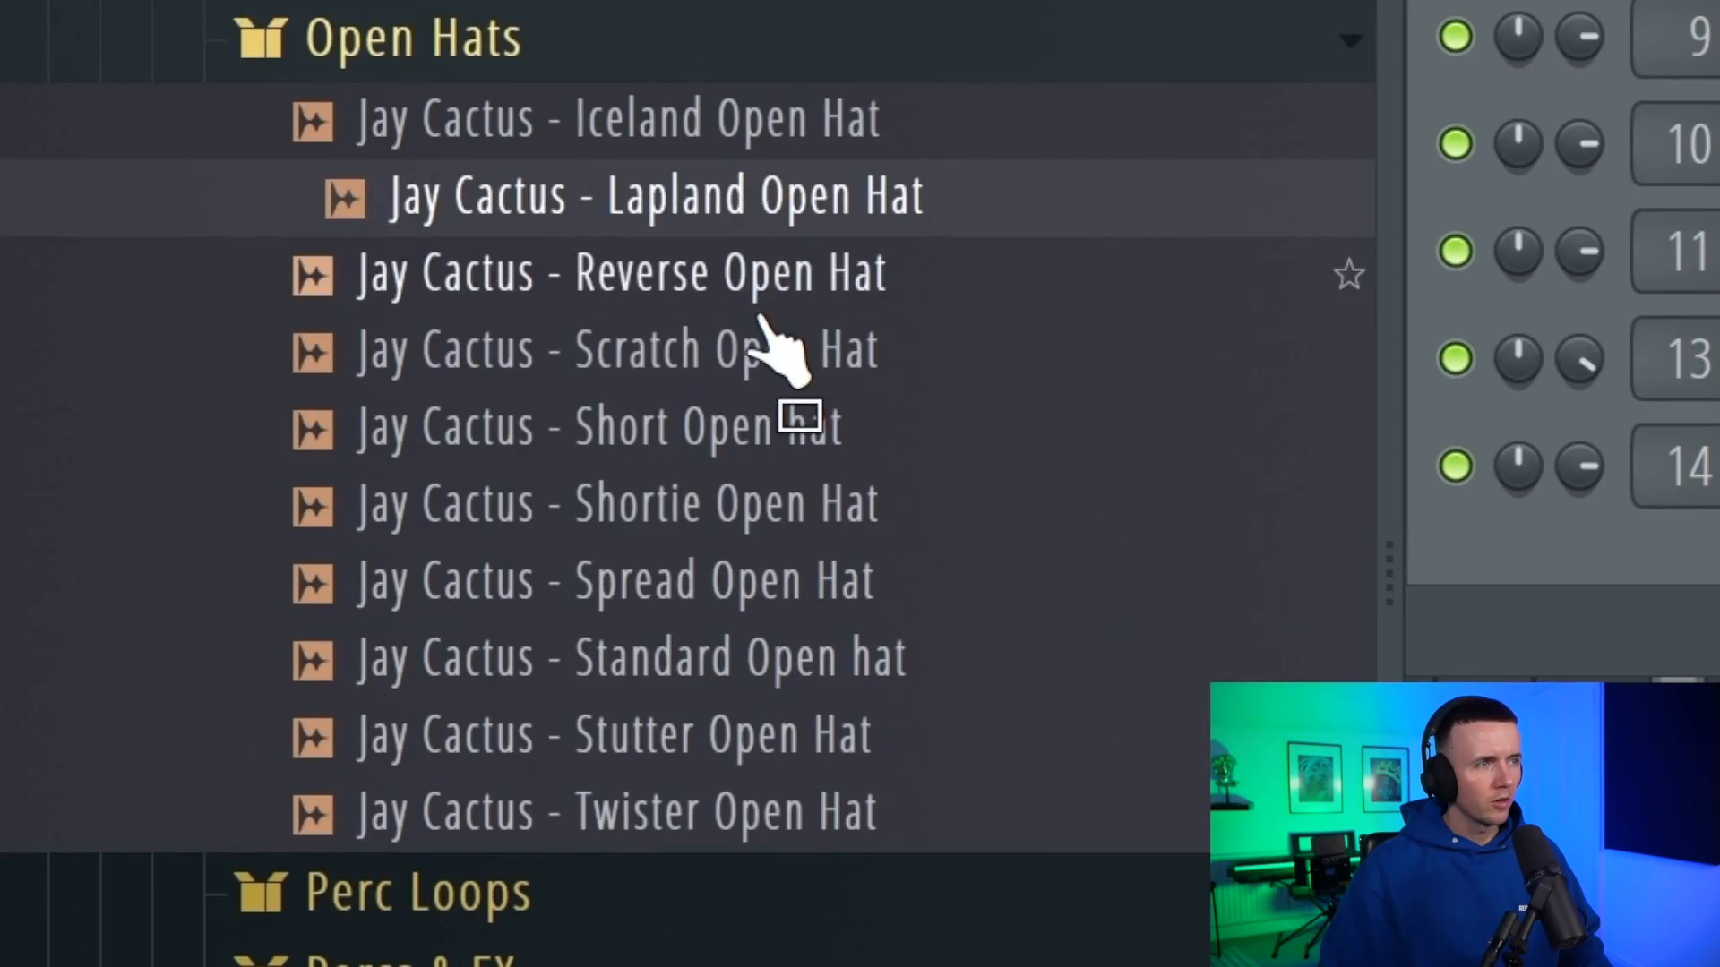
{"action": "left_click", "coordinate": [714, 381]}
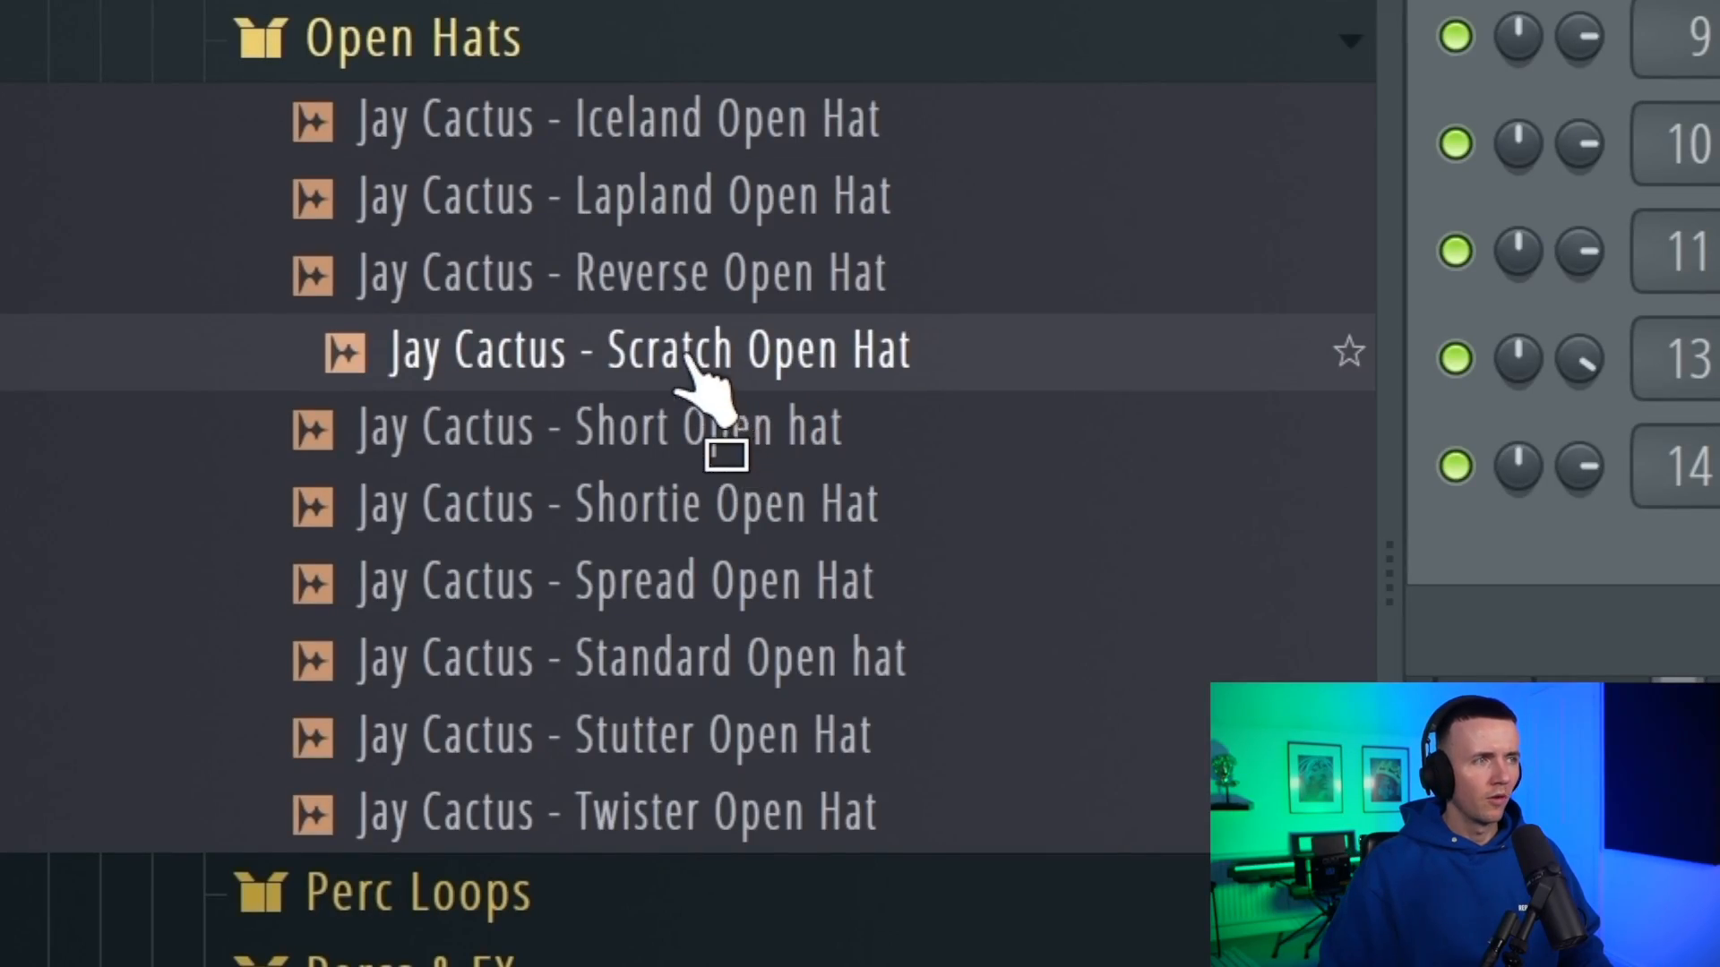
{"action": "left_click_drag", "start_coordinate": [687, 357], "coordinate": [868, 787]}
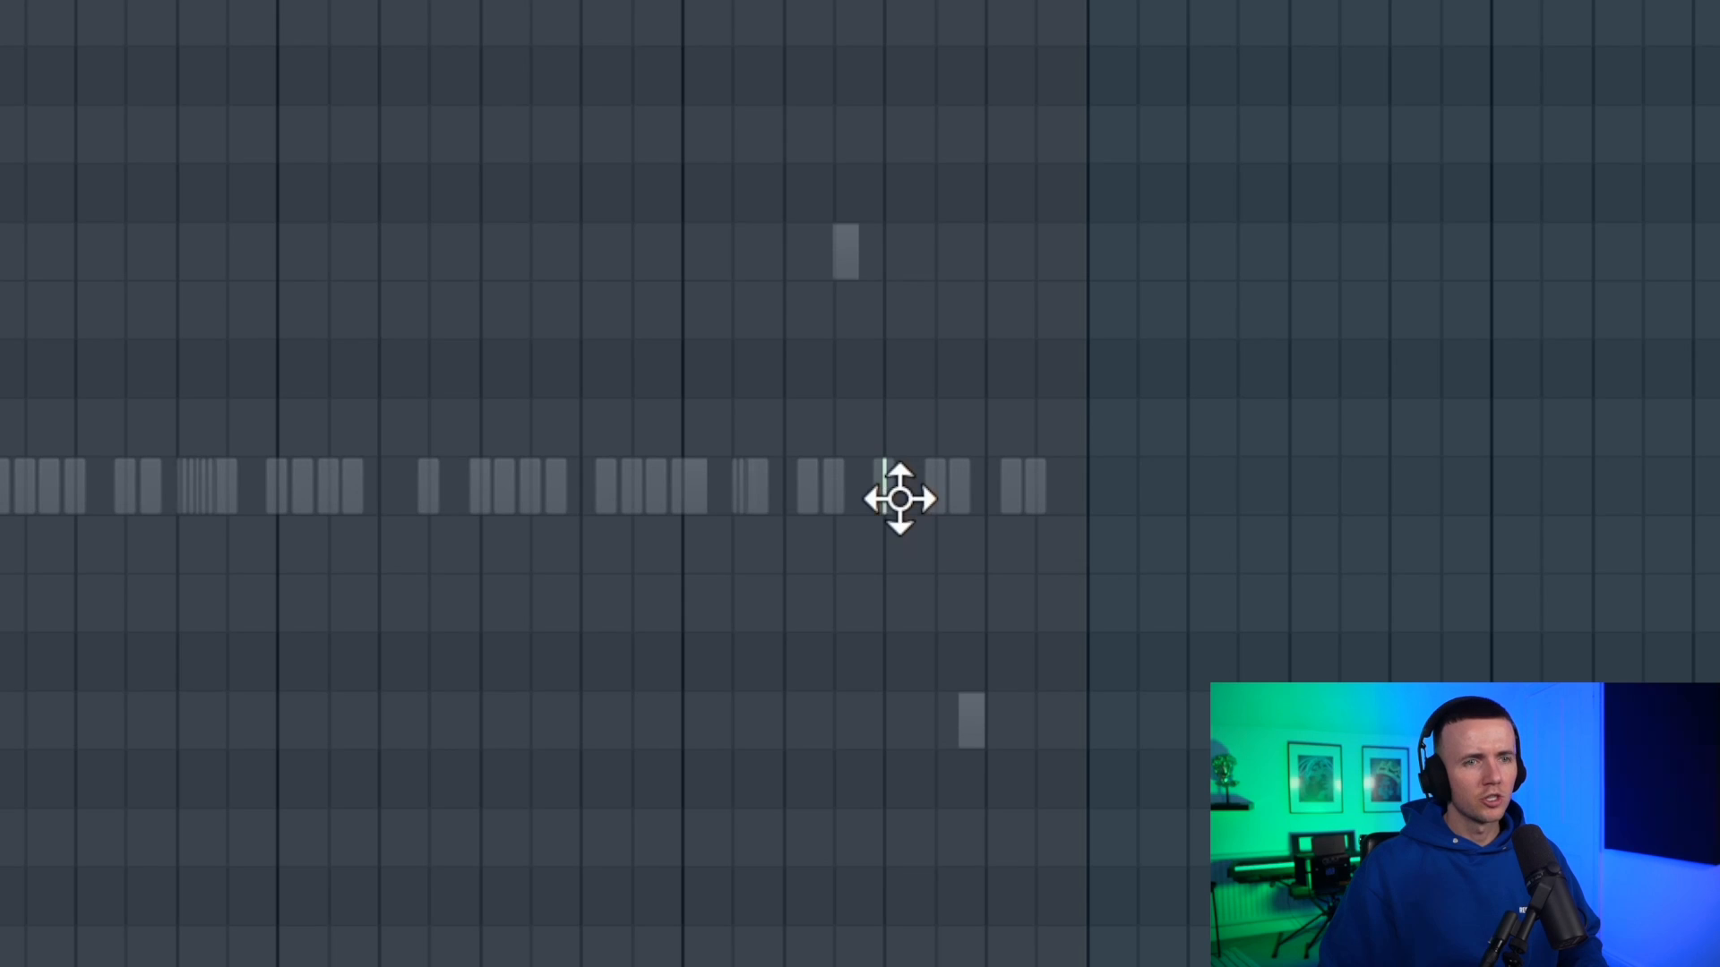
{"action": "key", "text": "space"}
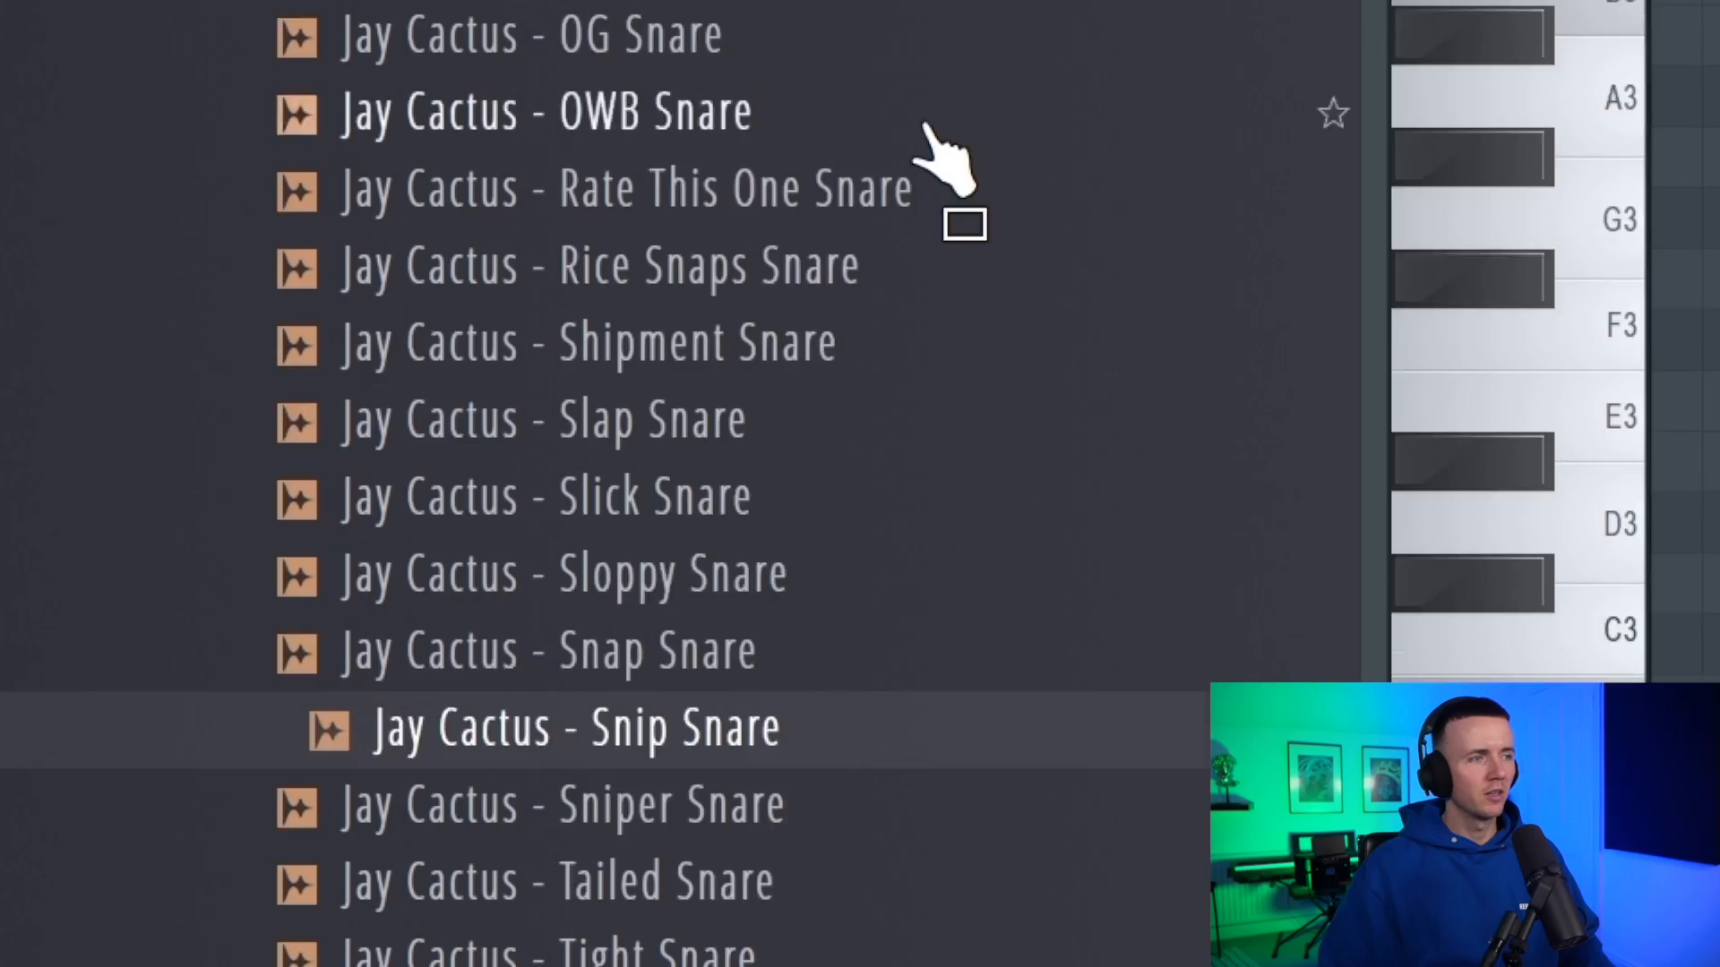
Audition several Jay Cactus snares and load Jay Cactus - Snip Snare as a new channel.
{"action": "left_click", "coordinate": [874, 425]}
{"action": "left_click", "coordinate": [833, 579]}
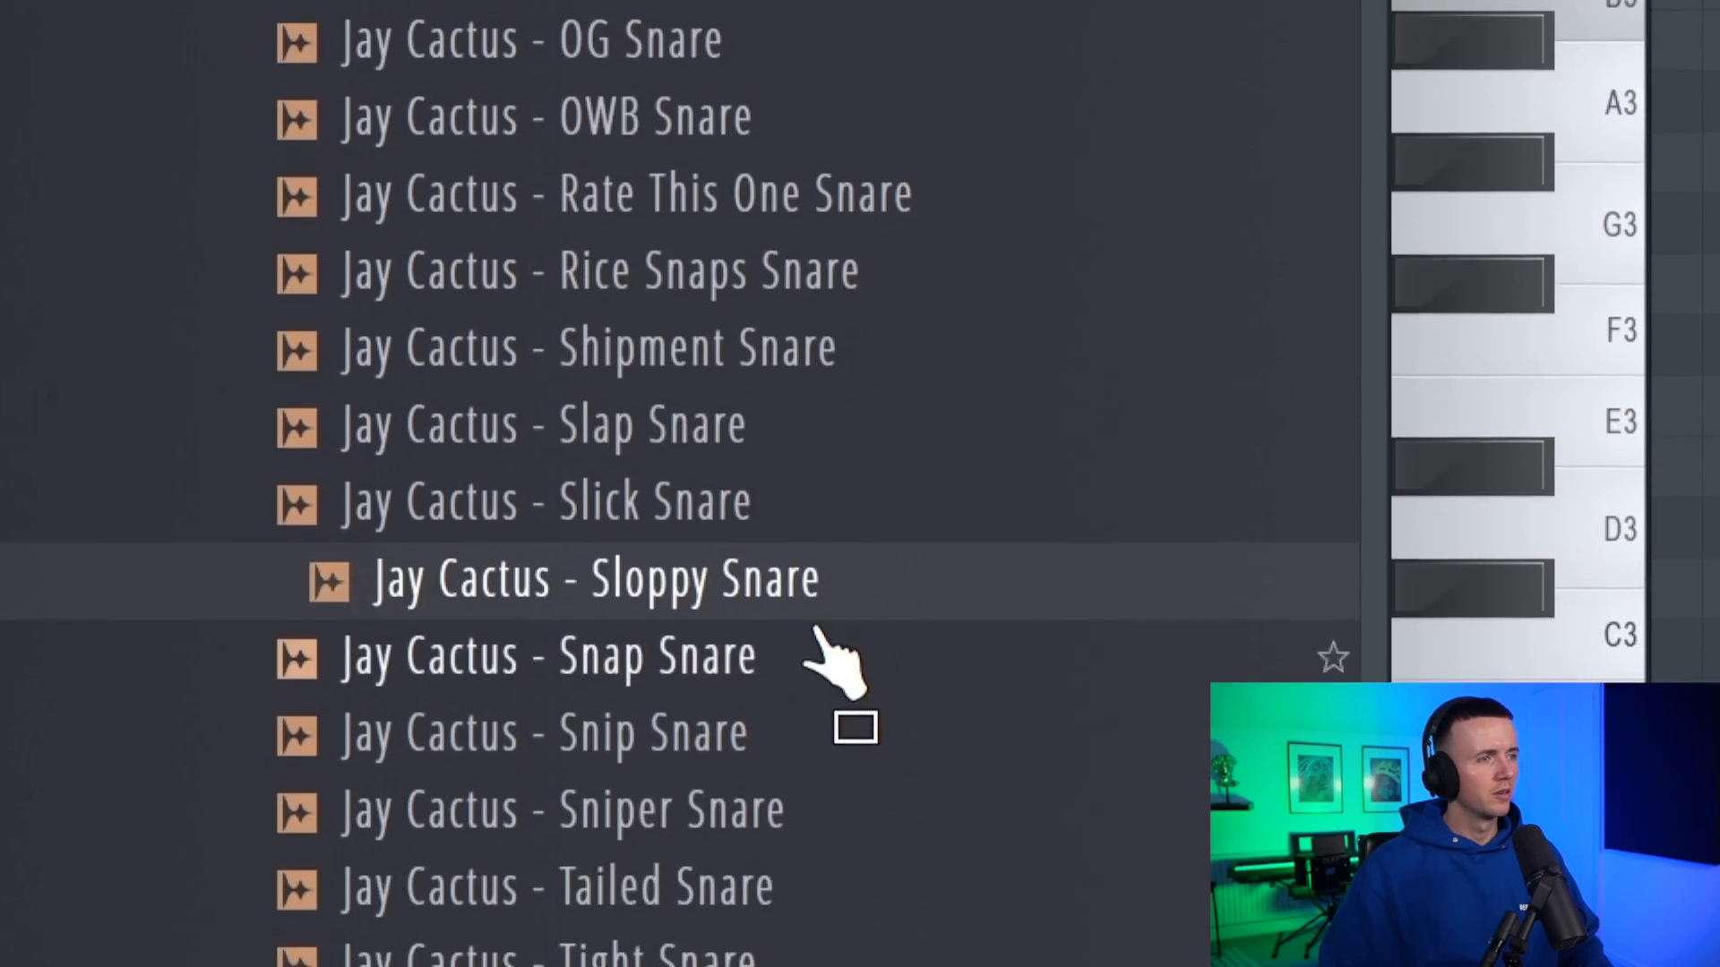
{"action": "left_click", "coordinate": [819, 268]}
{"action": "left_click", "coordinate": [683, 740]}
{"action": "left_click_drag", "start_coordinate": [678, 712], "coordinate": [1155, 788]}
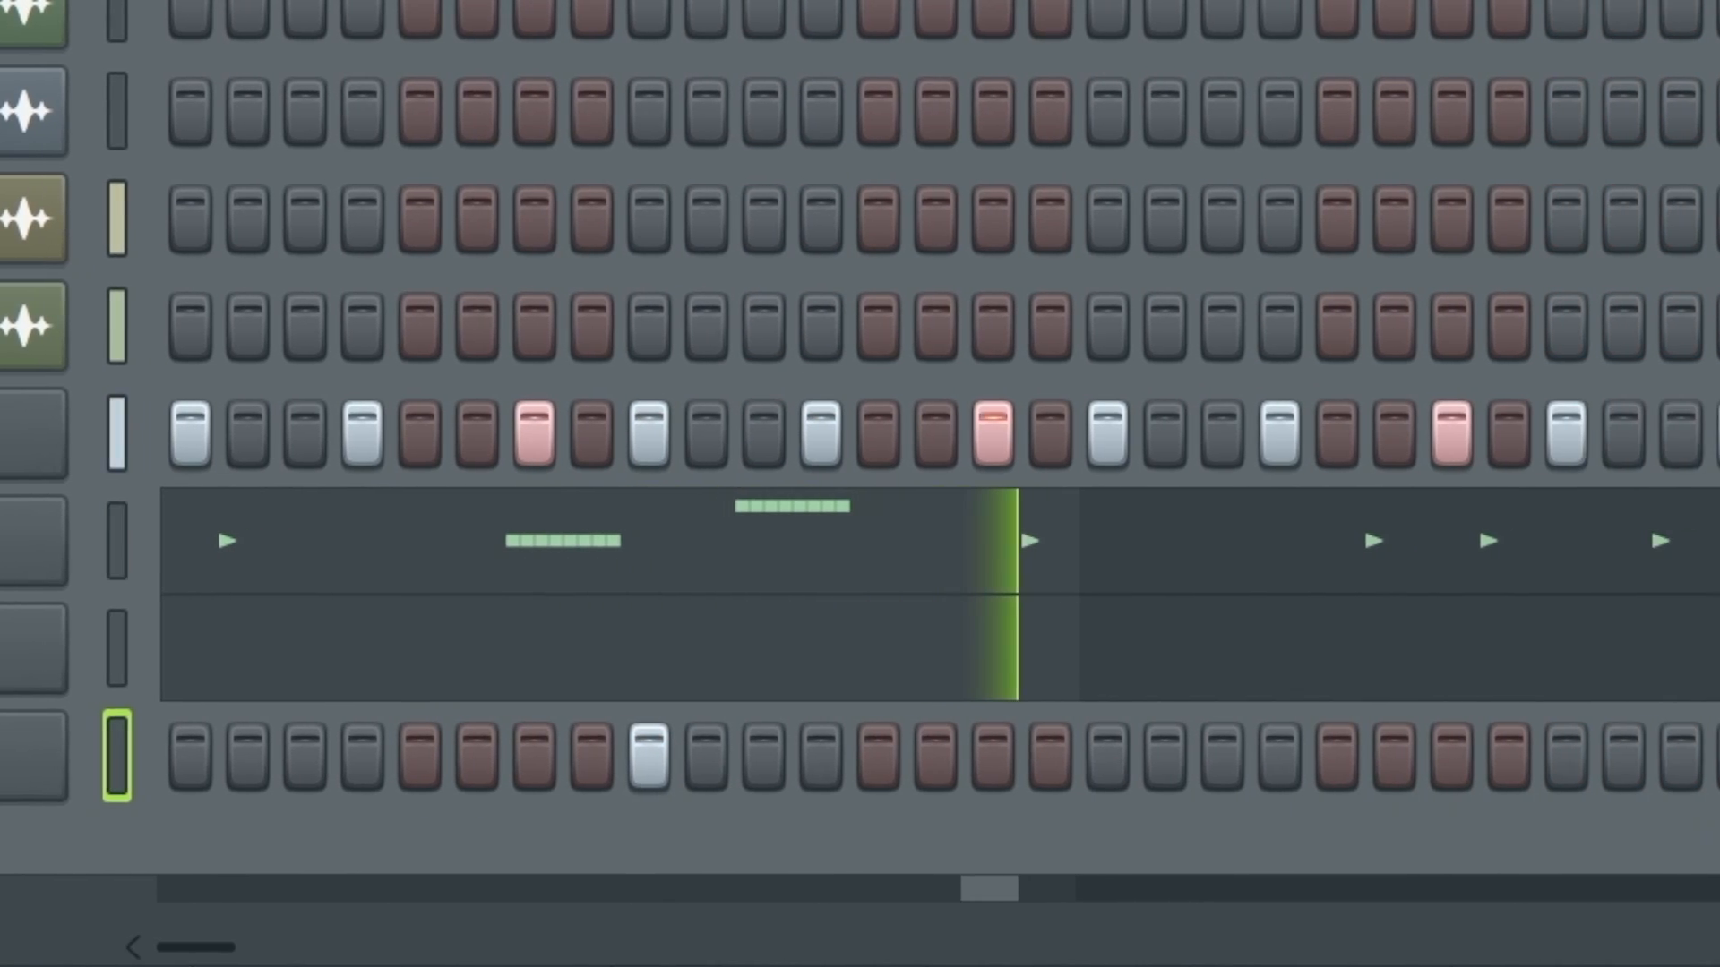
Add further snare hits to the new snare channel's step sequence across the pattern.
{"action": "left_click", "coordinate": [1588, 754]}
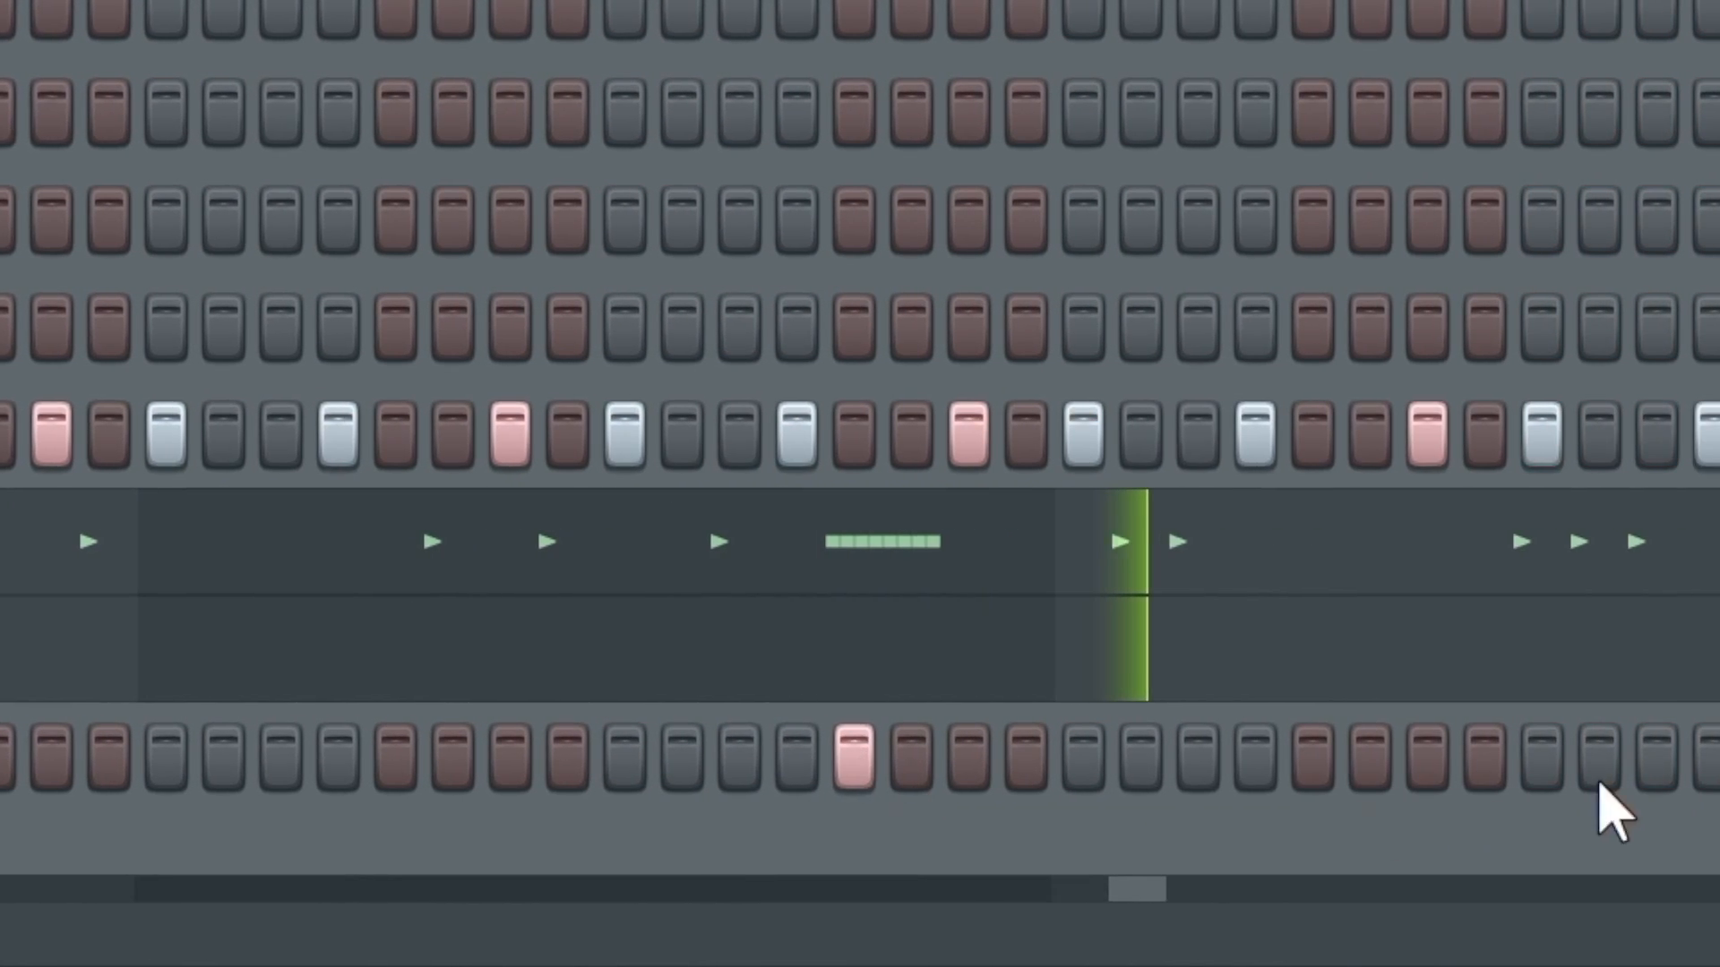
{"action": "left_click", "coordinate": [1292, 752]}
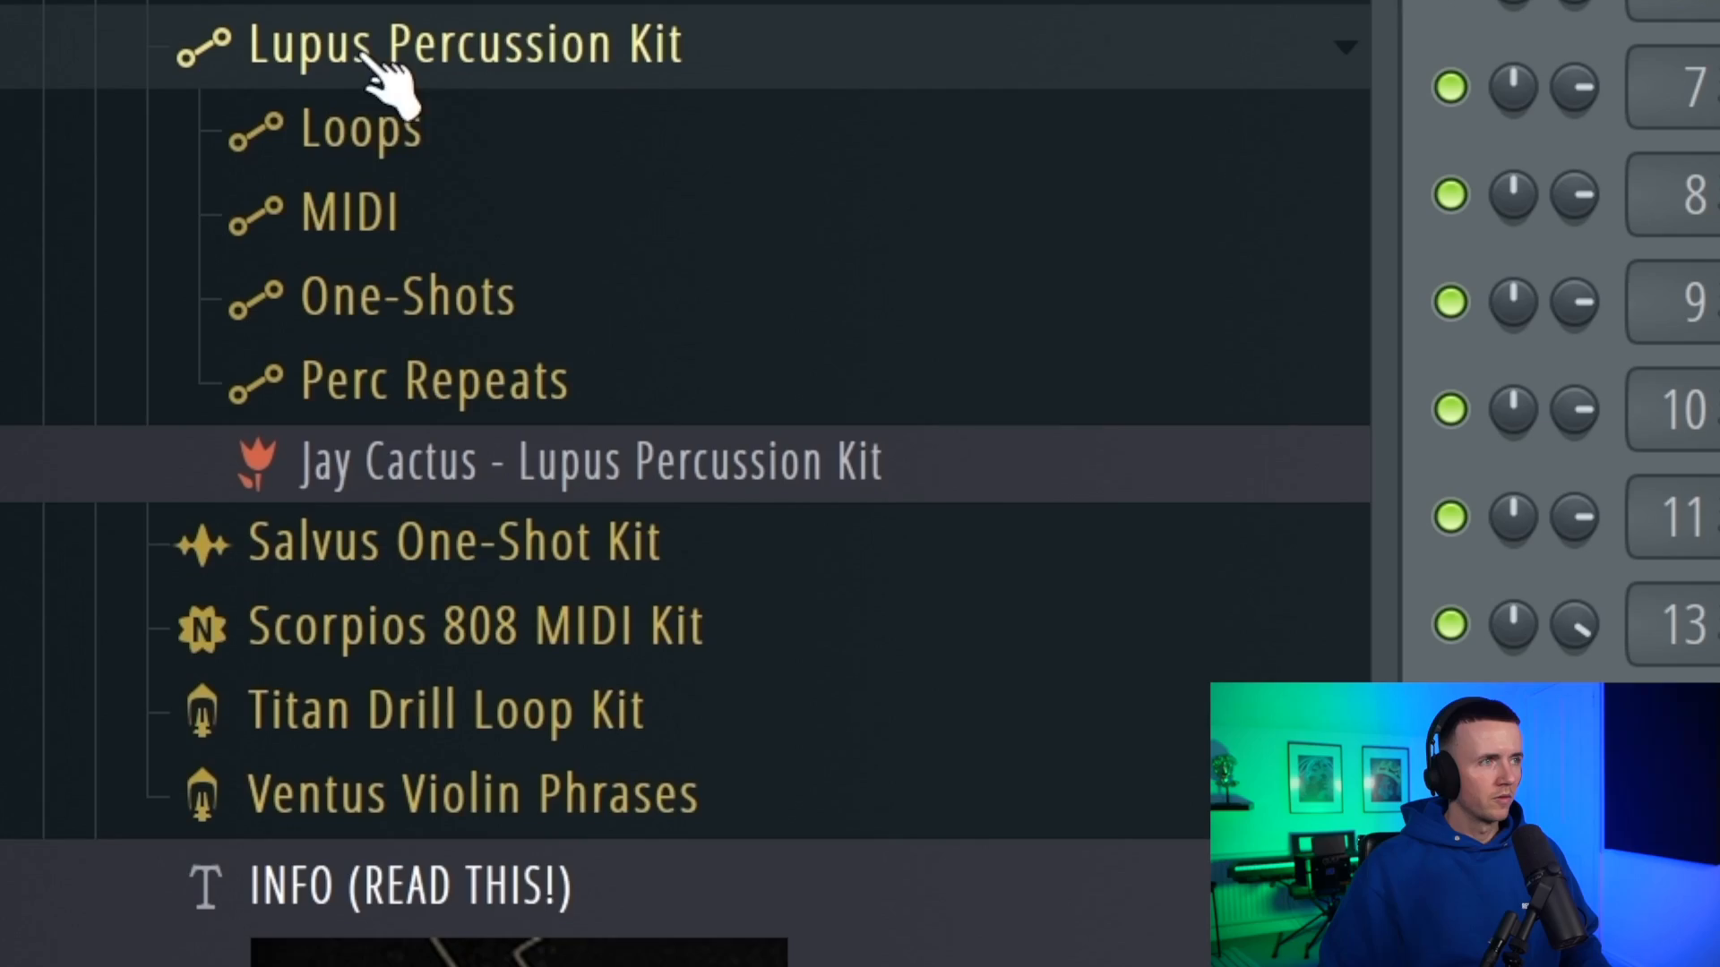
Audition percussion one-shots from the Lupus Percussion Kit, including Jay Cactus - Door Perc.
{"action": "left_click", "coordinate": [472, 328]}
{"action": "left_click", "coordinate": [597, 606]}
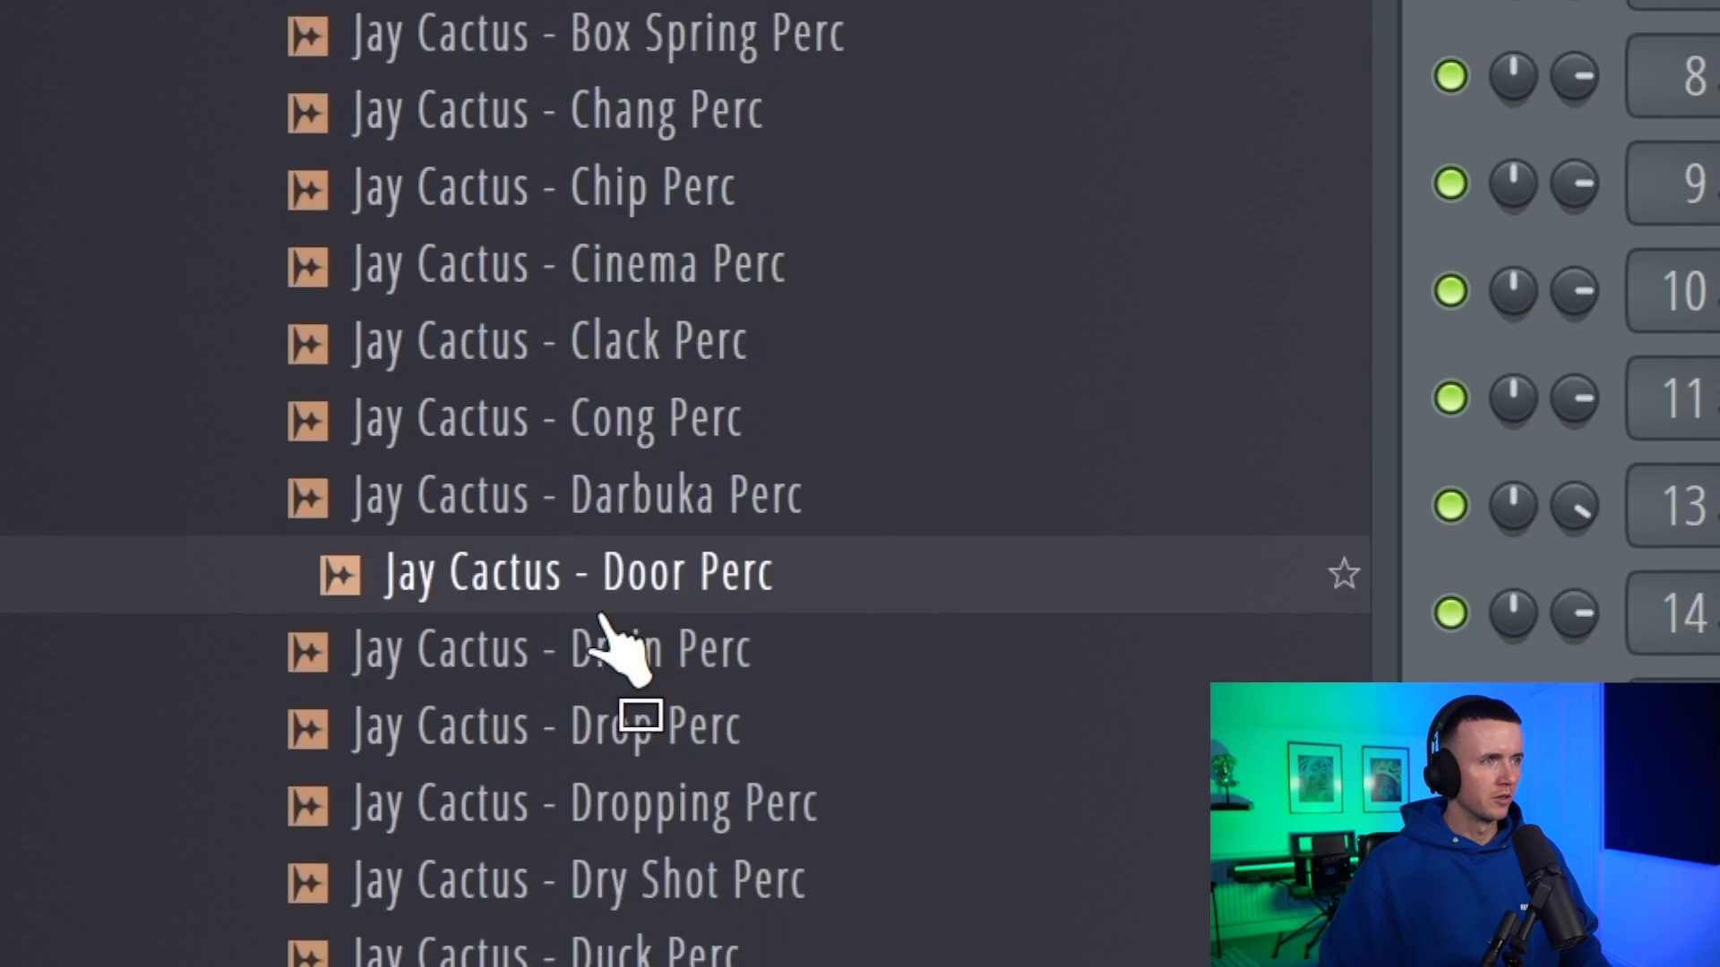
{"action": "left_click", "coordinate": [591, 618]}
{"action": "scroll", "coordinate": [591, 623], "scroll_direction": "down", "scroll_amount": 15}
{"action": "left_click", "coordinate": [618, 532]}
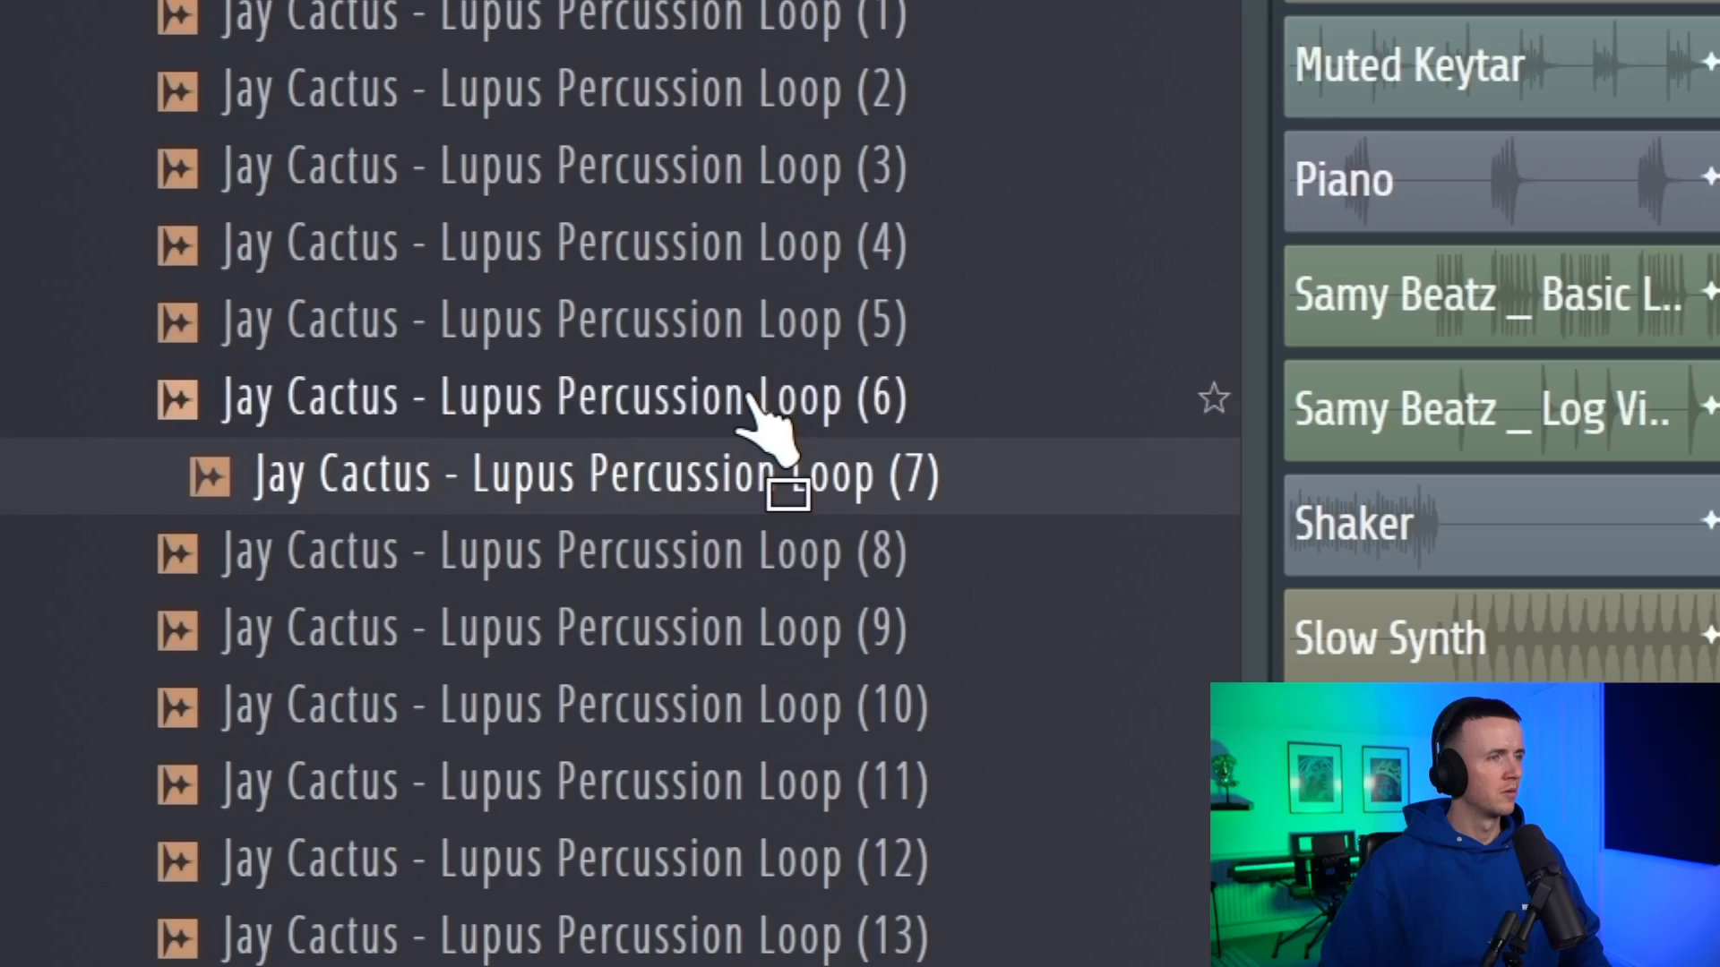
Place Jay Cactus - Lupus Percussion Loop (6) beneath the start of the Drums pattern in the playlist and play it.
{"action": "left_click", "coordinate": [749, 394]}
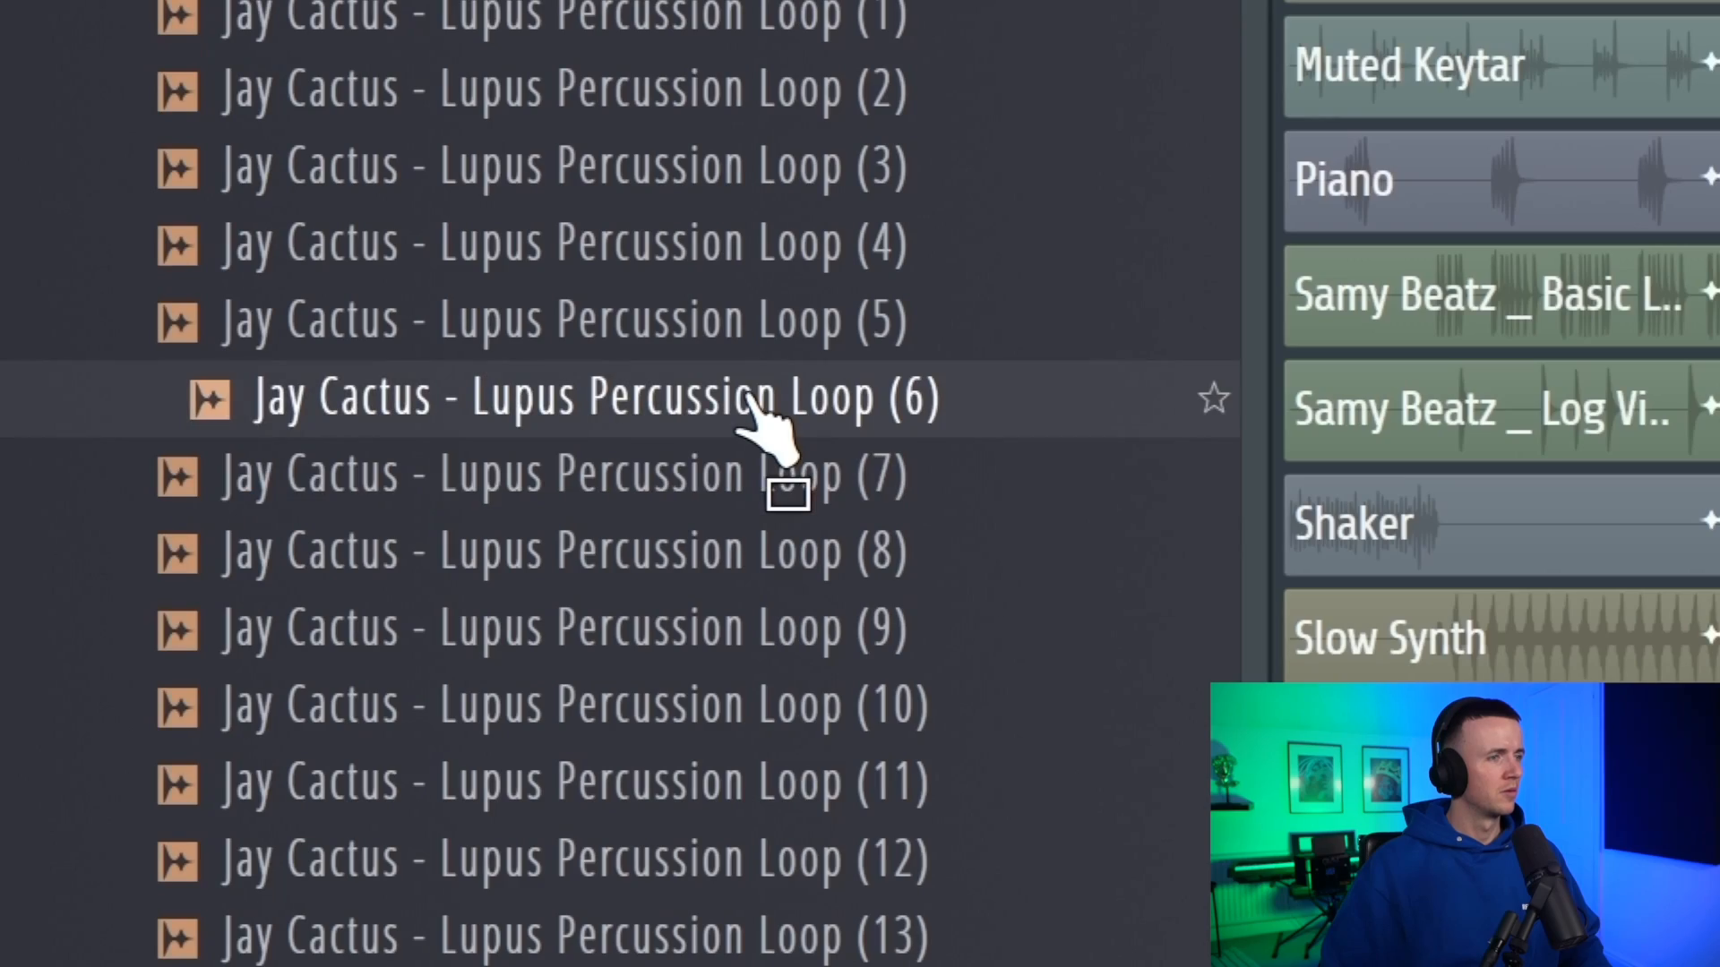
{"action": "left_click_drag", "start_coordinate": [749, 394], "coordinate": [754, 582]}
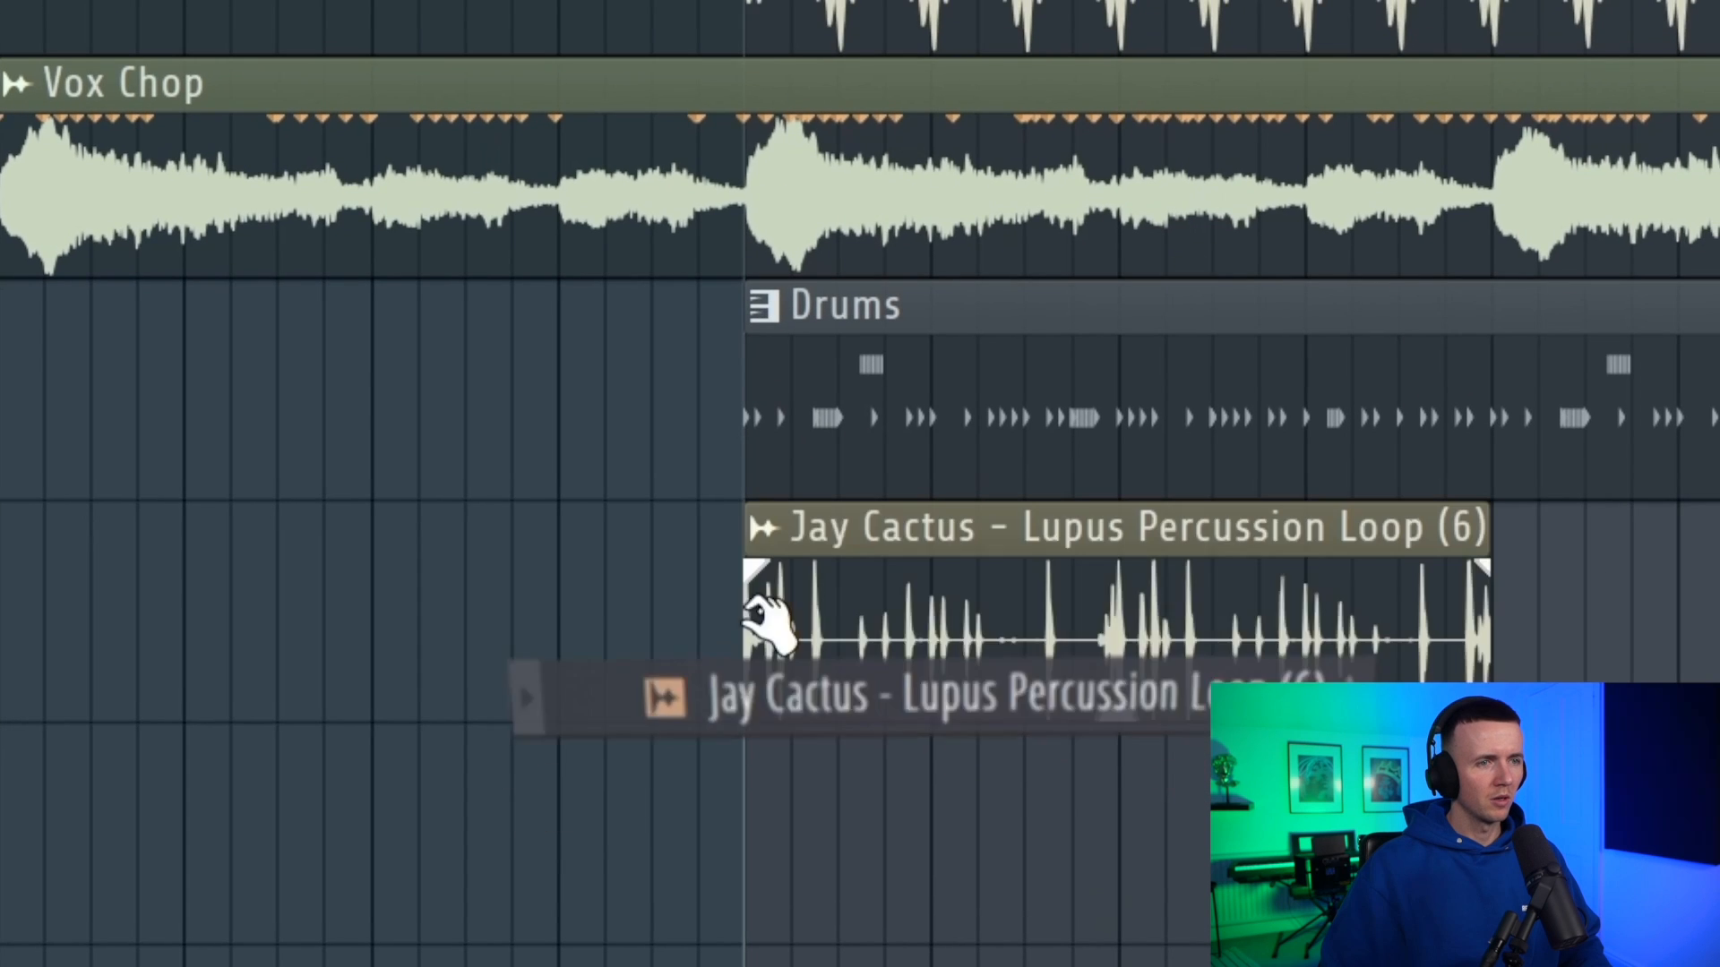
{"action": "key", "text": "space"}
Lower the volume of the Lupus Percussion Loop (6) clip to about -6.5 dB.
{"action": "left_click_drag", "start_coordinate": [1079, 669], "coordinate": [994, 690]}
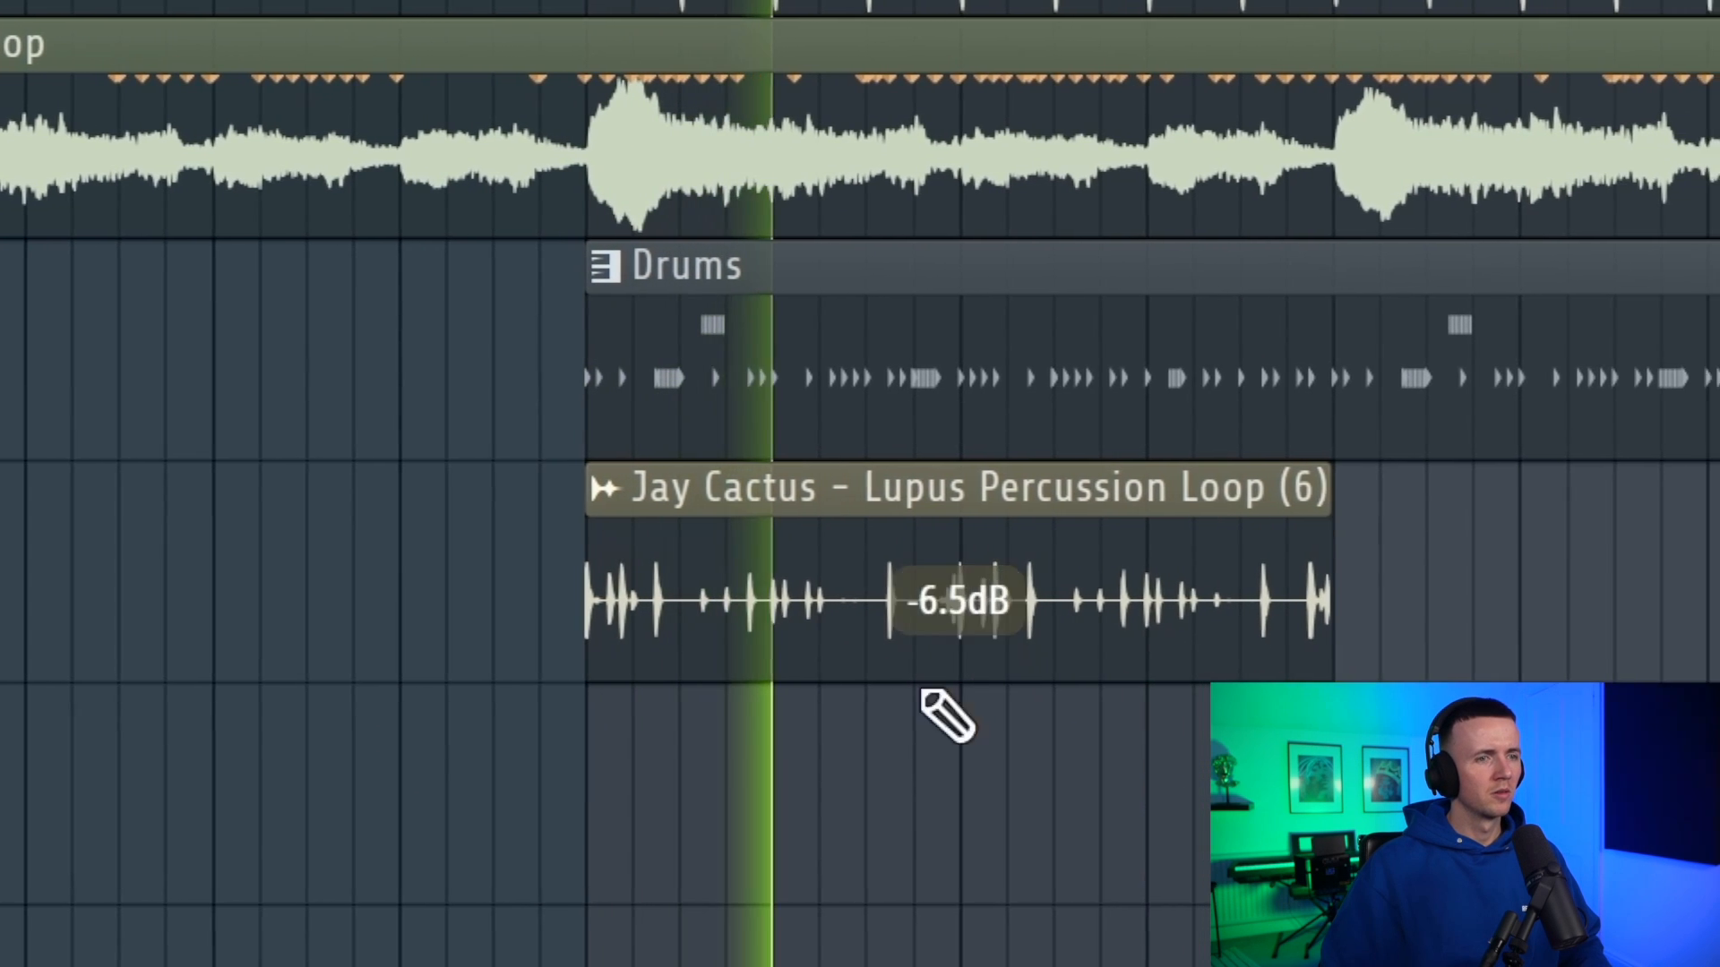
{"action": "scroll", "coordinate": [700, 799], "scroll_direction": "up", "scroll_amount": 2}
{"action": "scroll", "coordinate": [700, 799], "scroll_direction": "down", "scroll_amount": 2}
{"action": "left_click_drag", "start_coordinate": [712, 542], "coordinate": [1586, 538]}
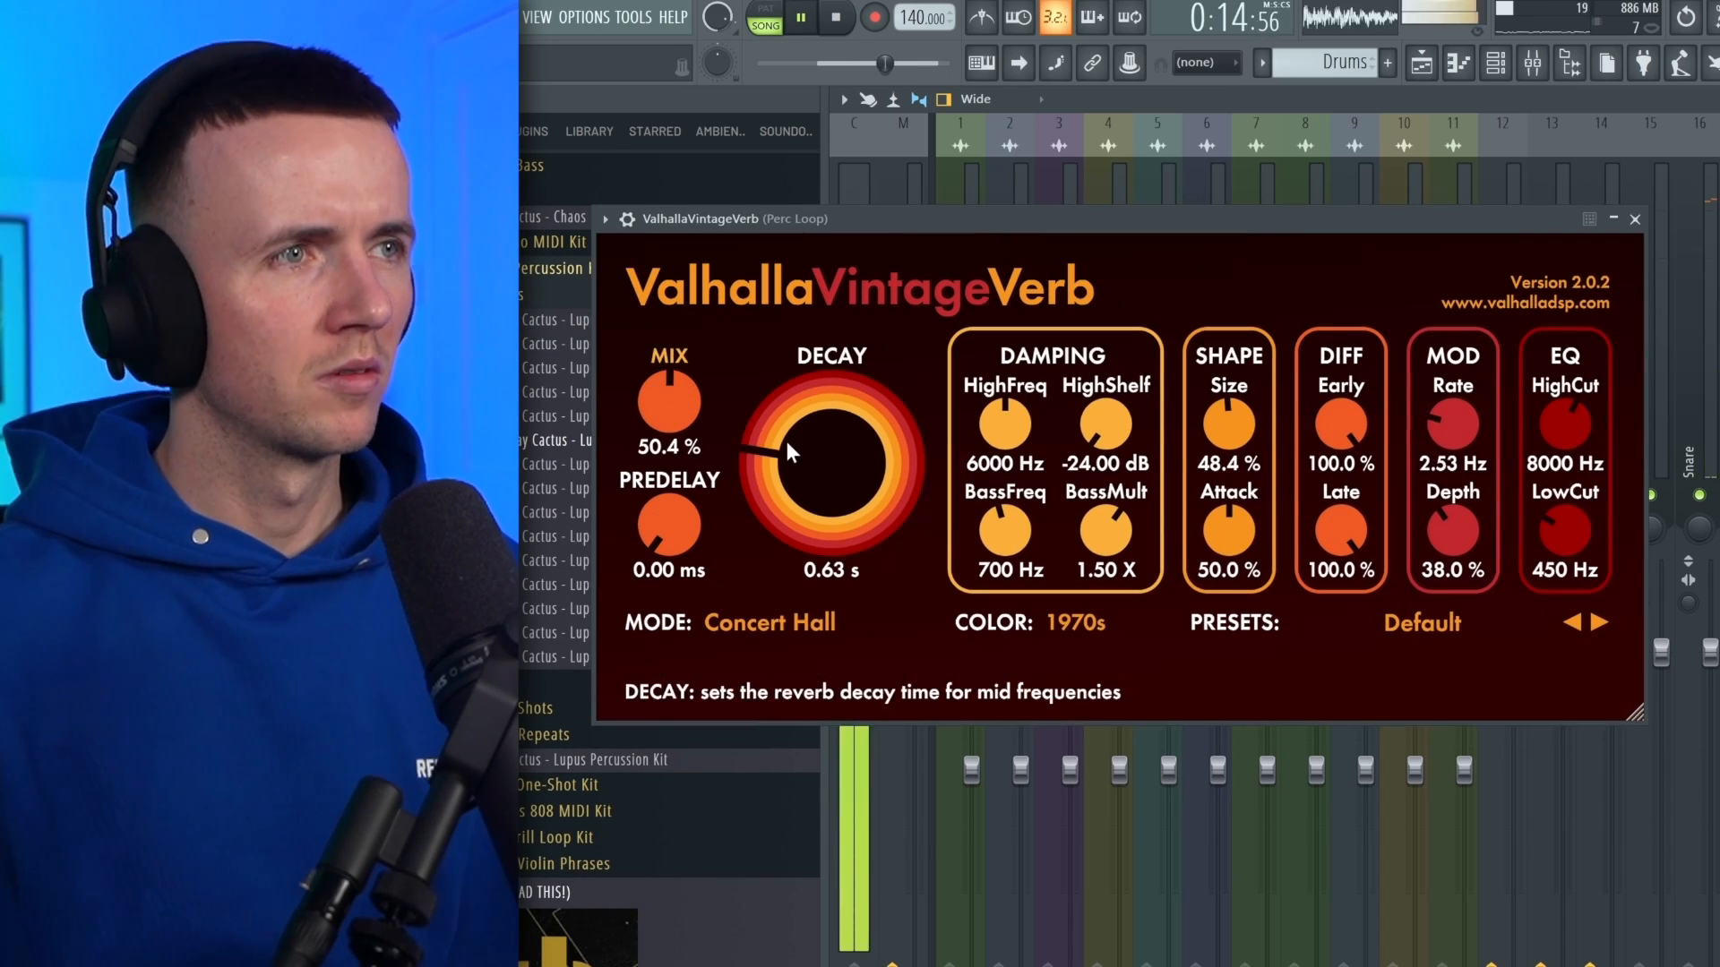
Reduce the decay and mix of the ValhallaVintageVerb reverb on the percussion loop's mixer track.
{"action": "left_click_drag", "start_coordinate": [788, 443], "coordinate": [786, 455]}
{"action": "left_click_drag", "start_coordinate": [672, 396], "coordinate": [672, 422]}
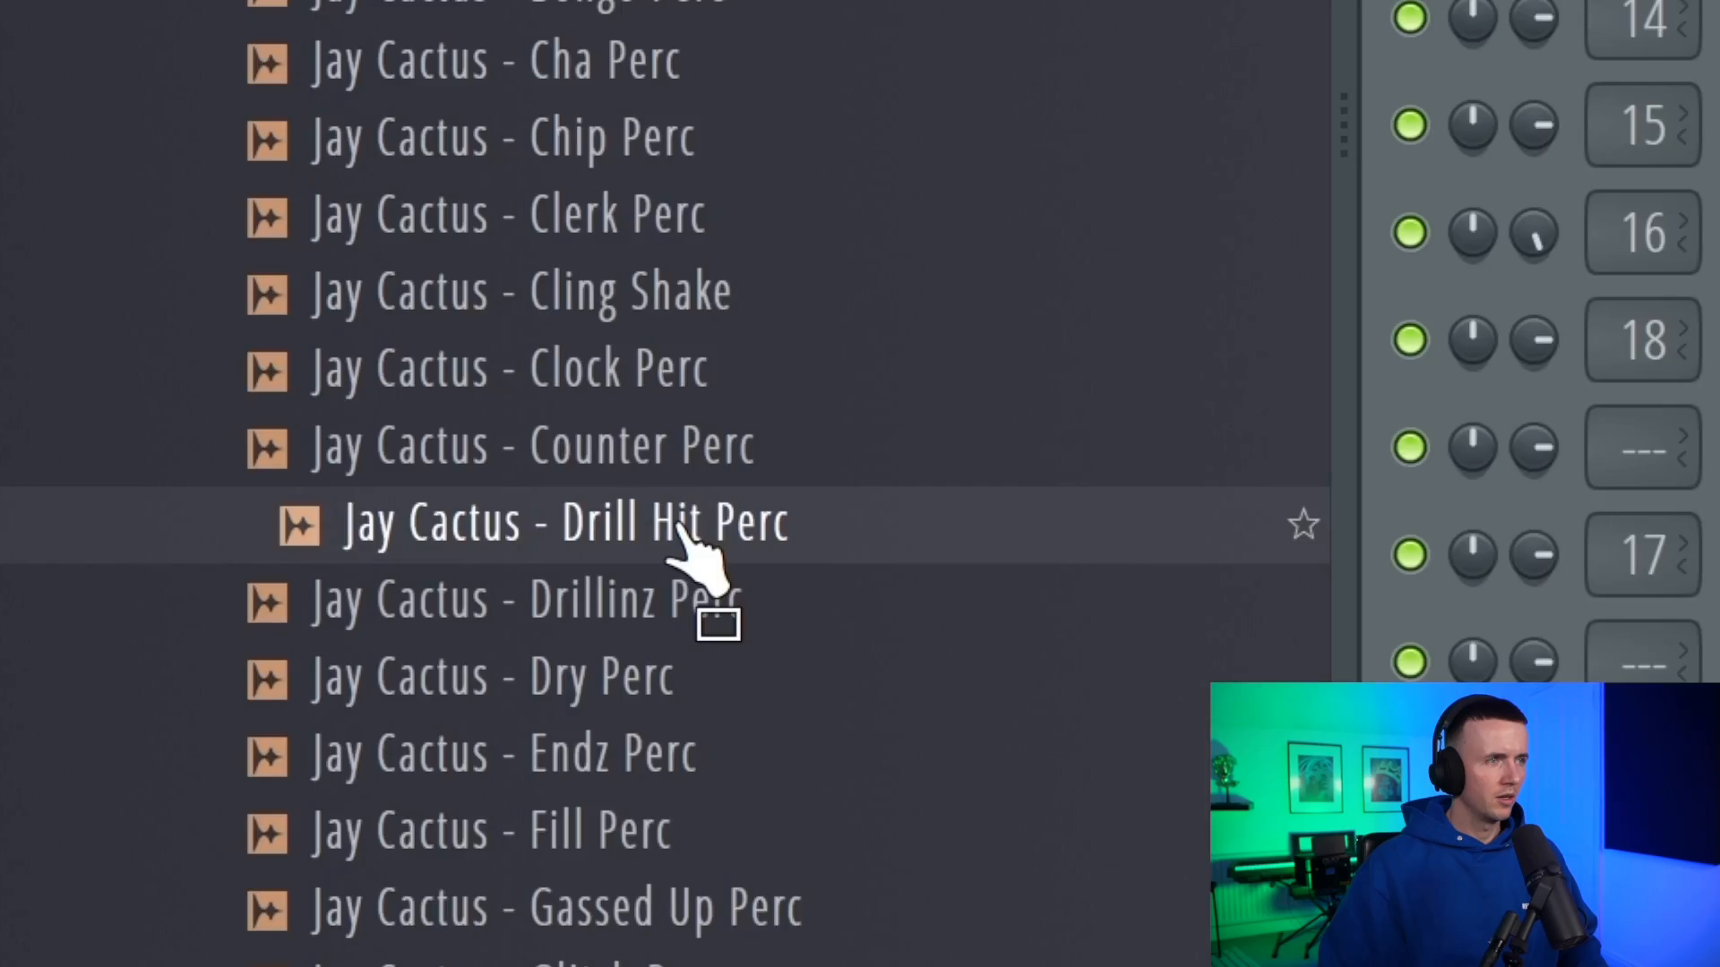
Add Jay Cactus - Drill Hit Perc as a new channel and give it Perc Repeat Pattern 1 from the Lupus MIDI folder.
{"action": "left_click_drag", "start_coordinate": [703, 543], "coordinate": [875, 751]}
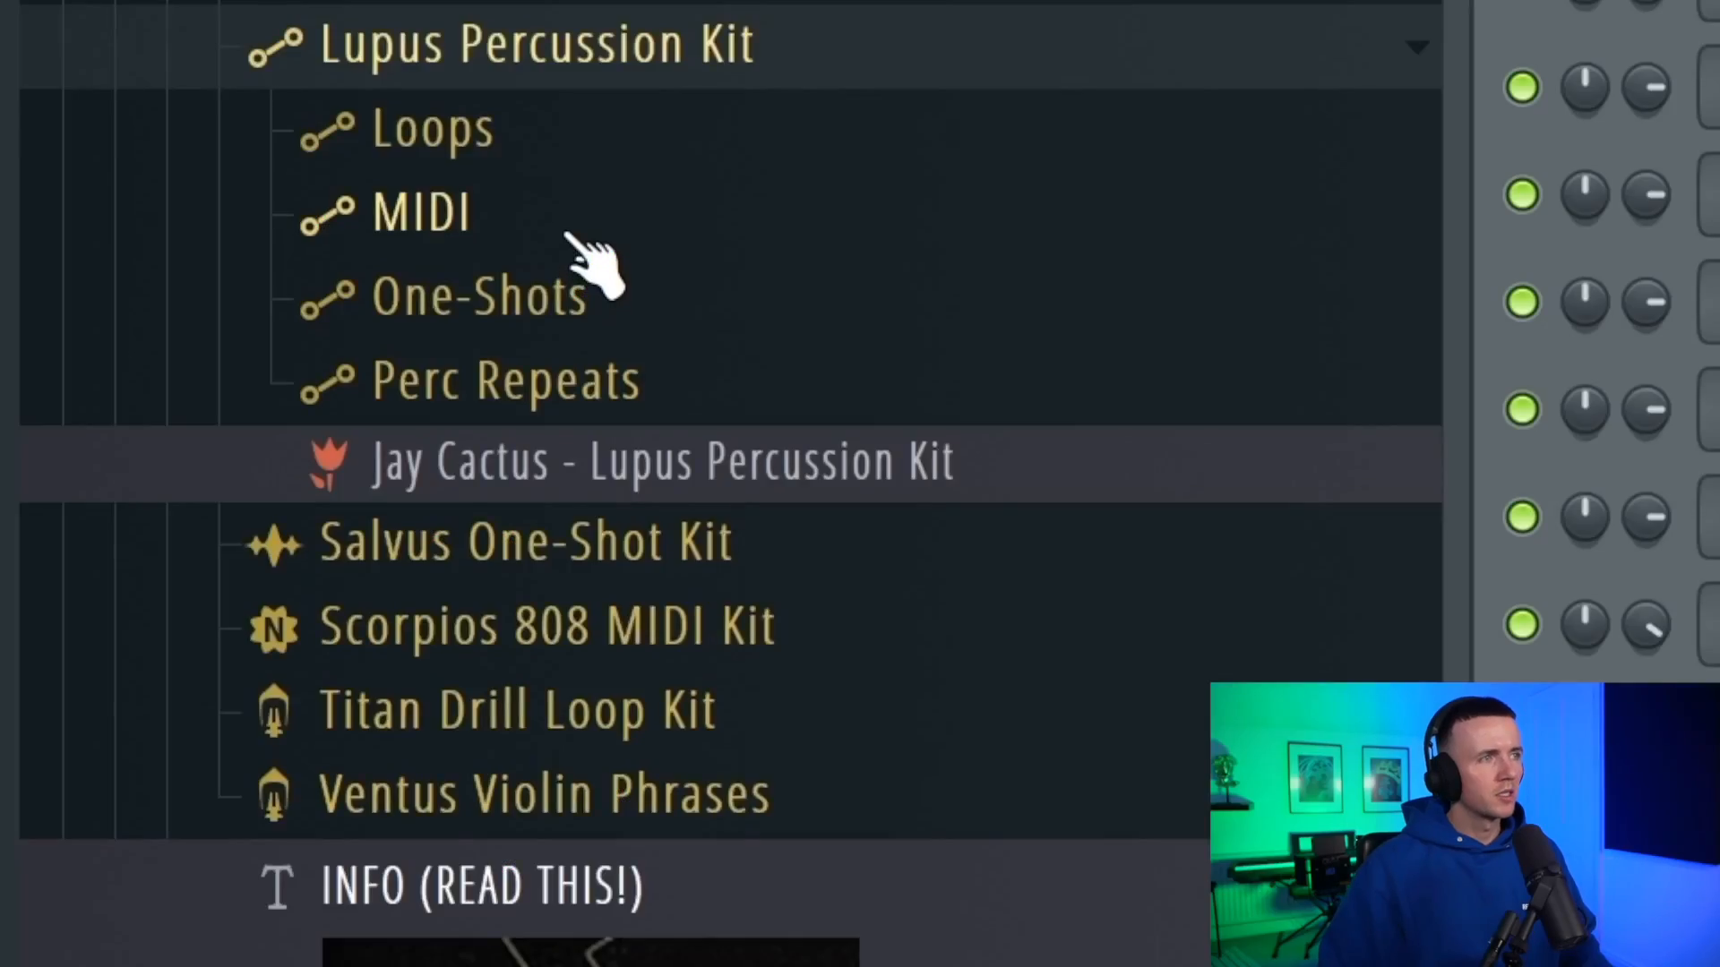
{"action": "left_click", "coordinate": [583, 220]}
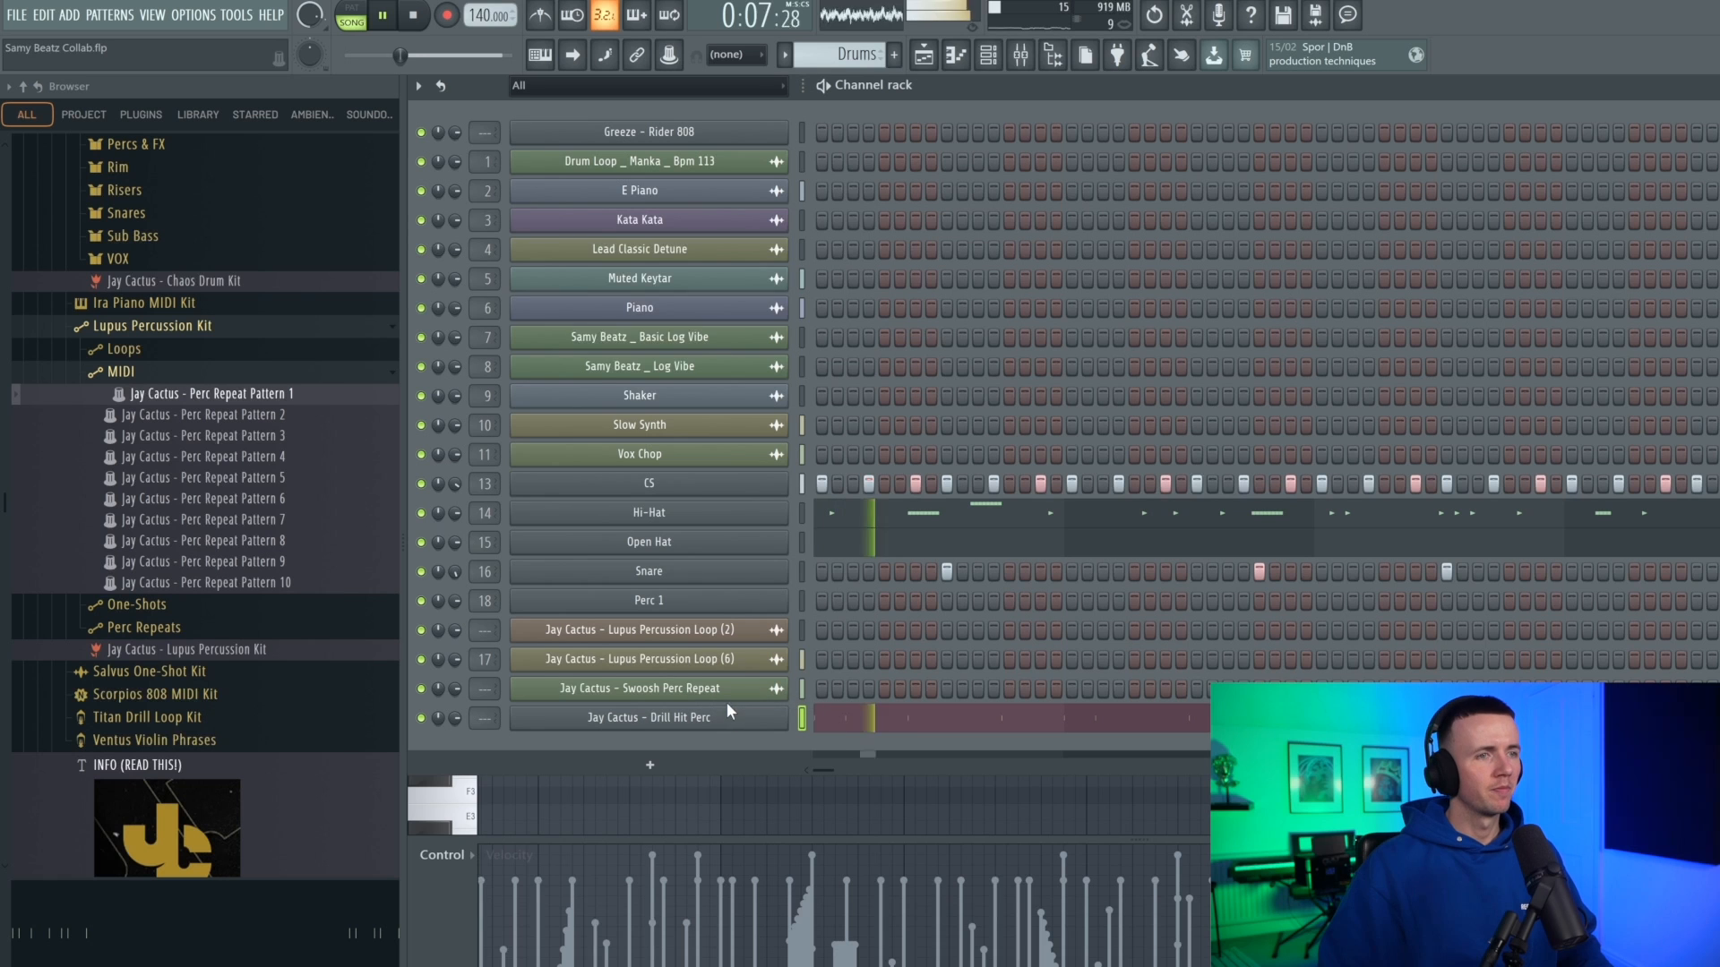
{"action": "left_click", "coordinate": [885, 723]}
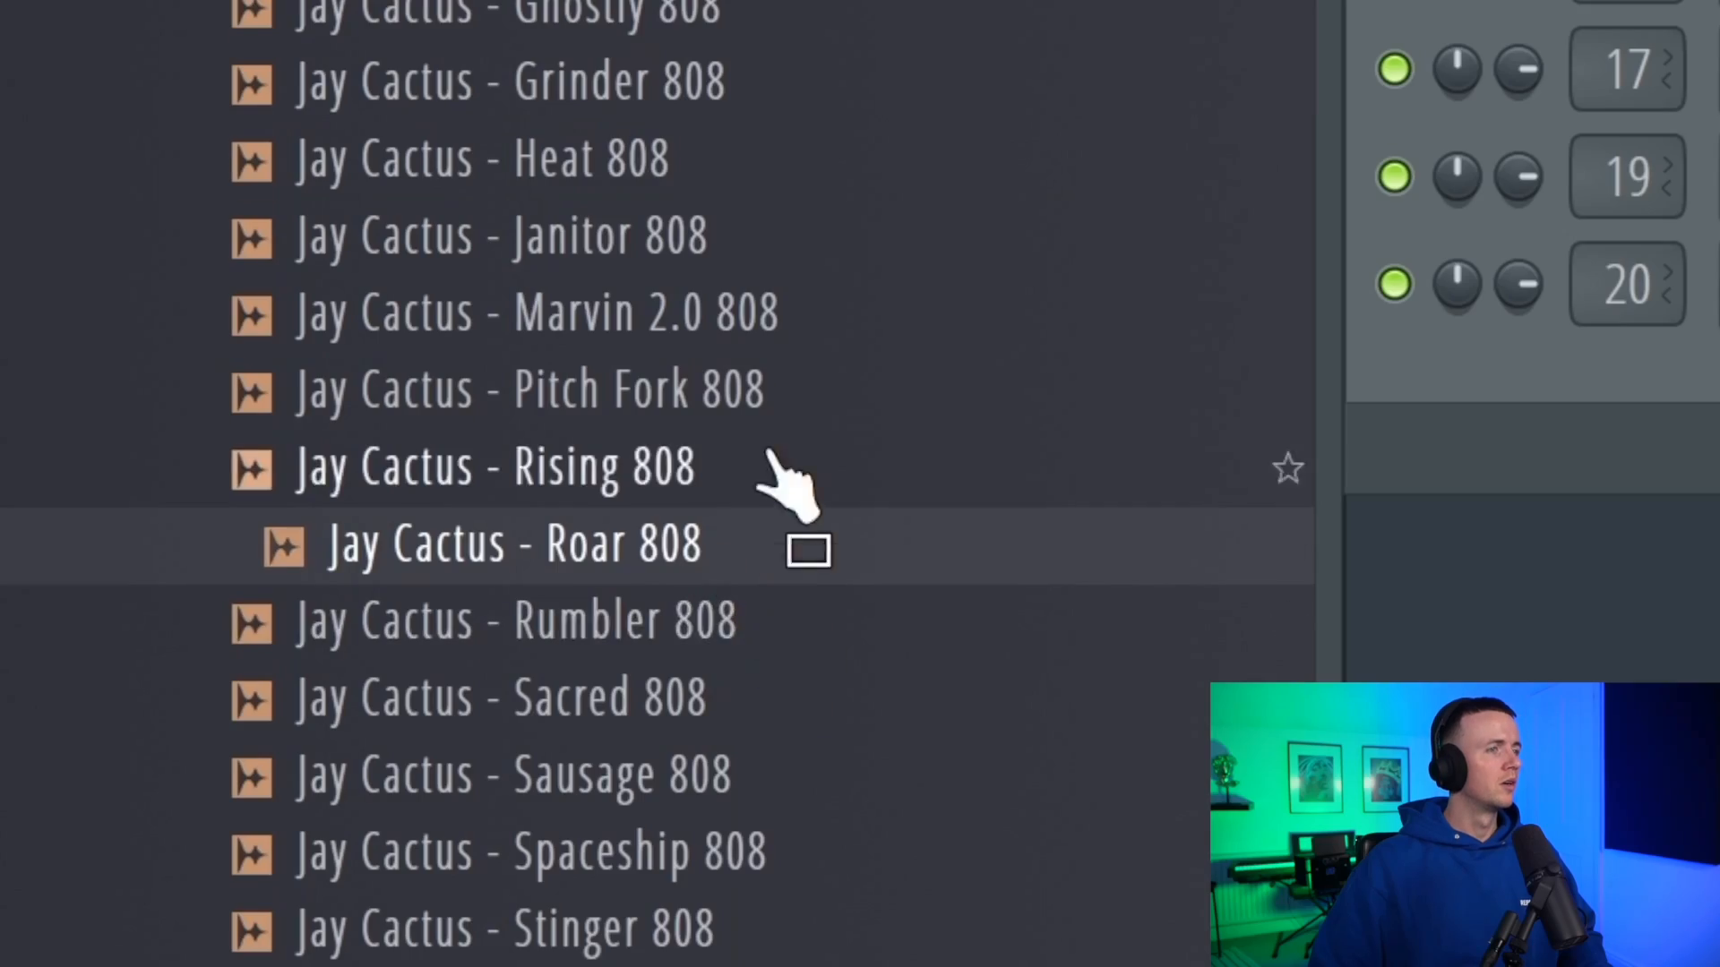
Audition several Chaos Drum Kit 808s, including Rising, Pitch Fork and Marvin 2.0, and load the chosen one into the channel rack.
{"action": "left_click", "coordinate": [767, 459]}
{"action": "left_click", "coordinate": [724, 380]}
{"action": "left_click", "coordinate": [536, 308]}
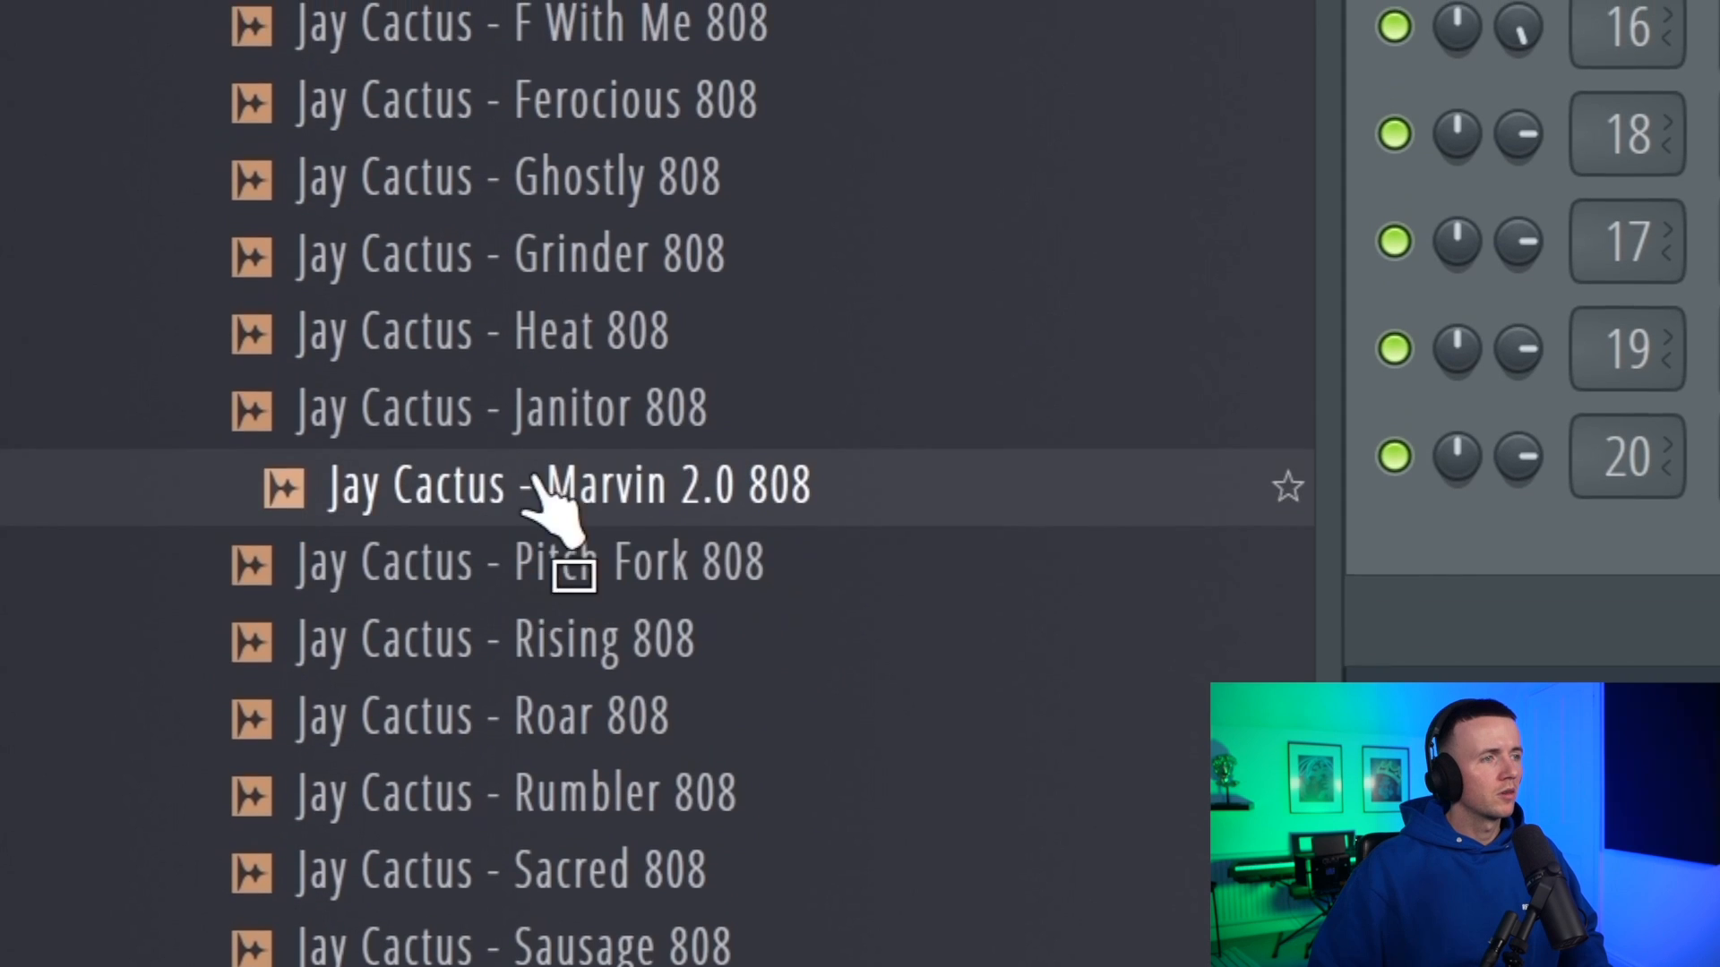
{"action": "left_click", "coordinate": [557, 232]}
{"action": "left_click", "coordinate": [530, 182]}
{"action": "left_click_drag", "start_coordinate": [536, 457], "coordinate": [1719, 13]}
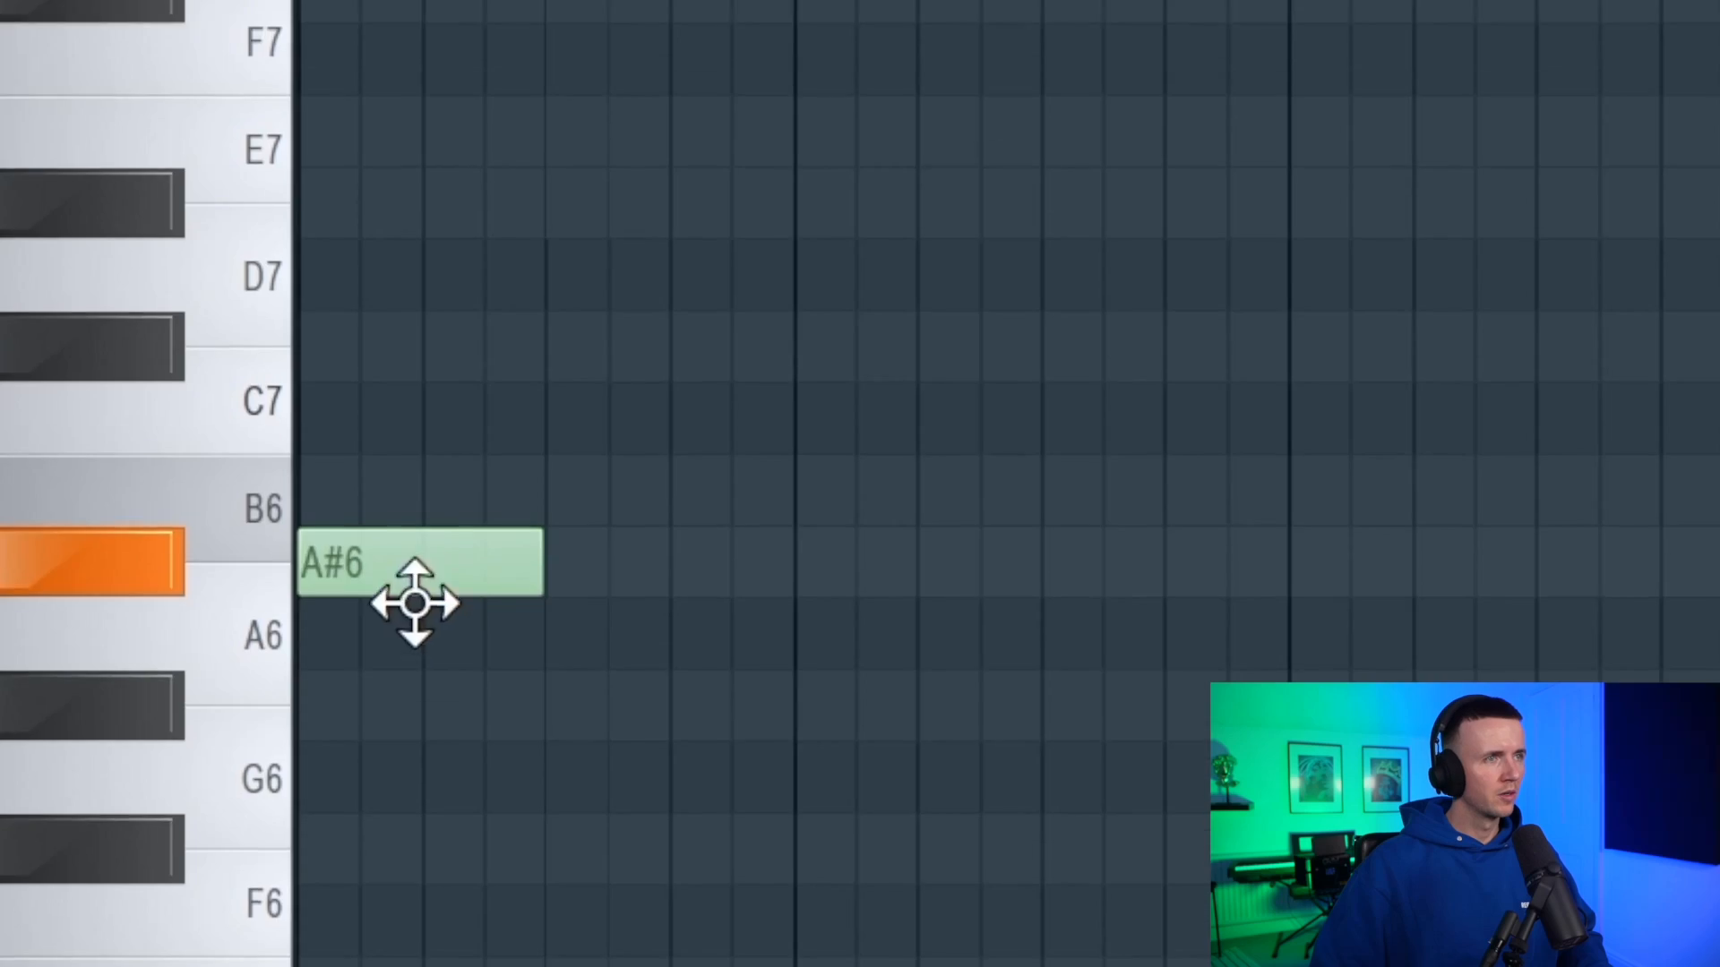
Start the 808 line on D5 and add two short D5 notes just before the A#4 note.
{"action": "left_click_drag", "start_coordinate": [414, 603], "coordinate": [308, 545]}
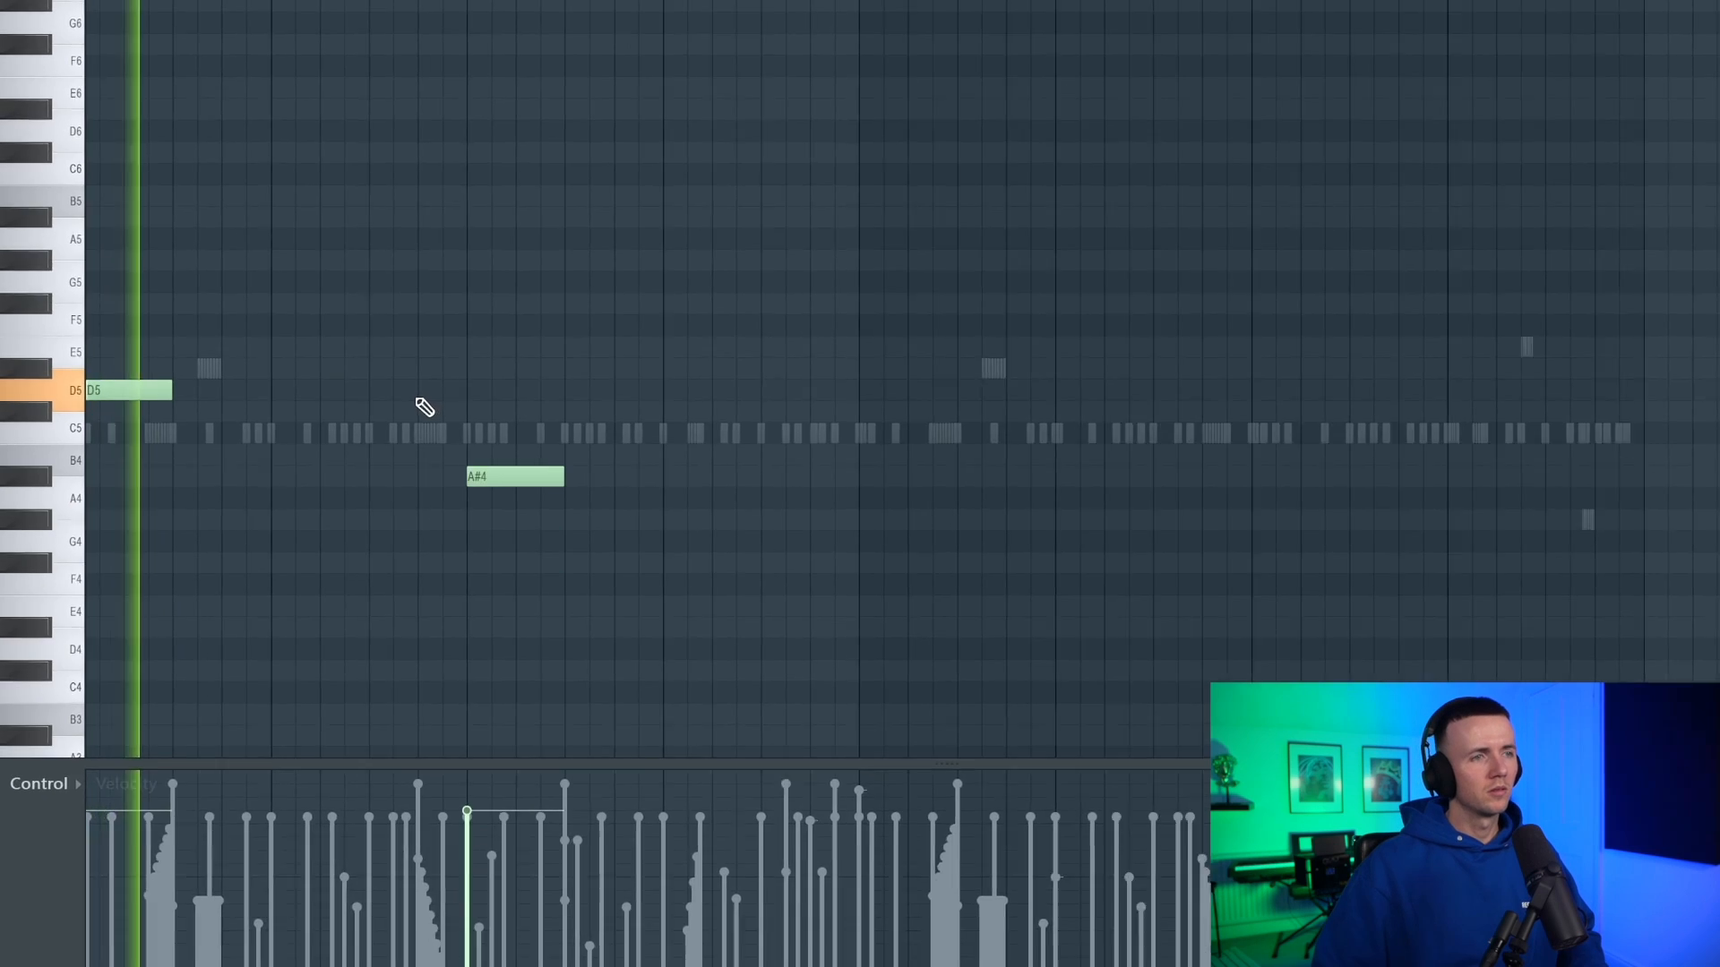
{"action": "left_click", "coordinate": [413, 394]}
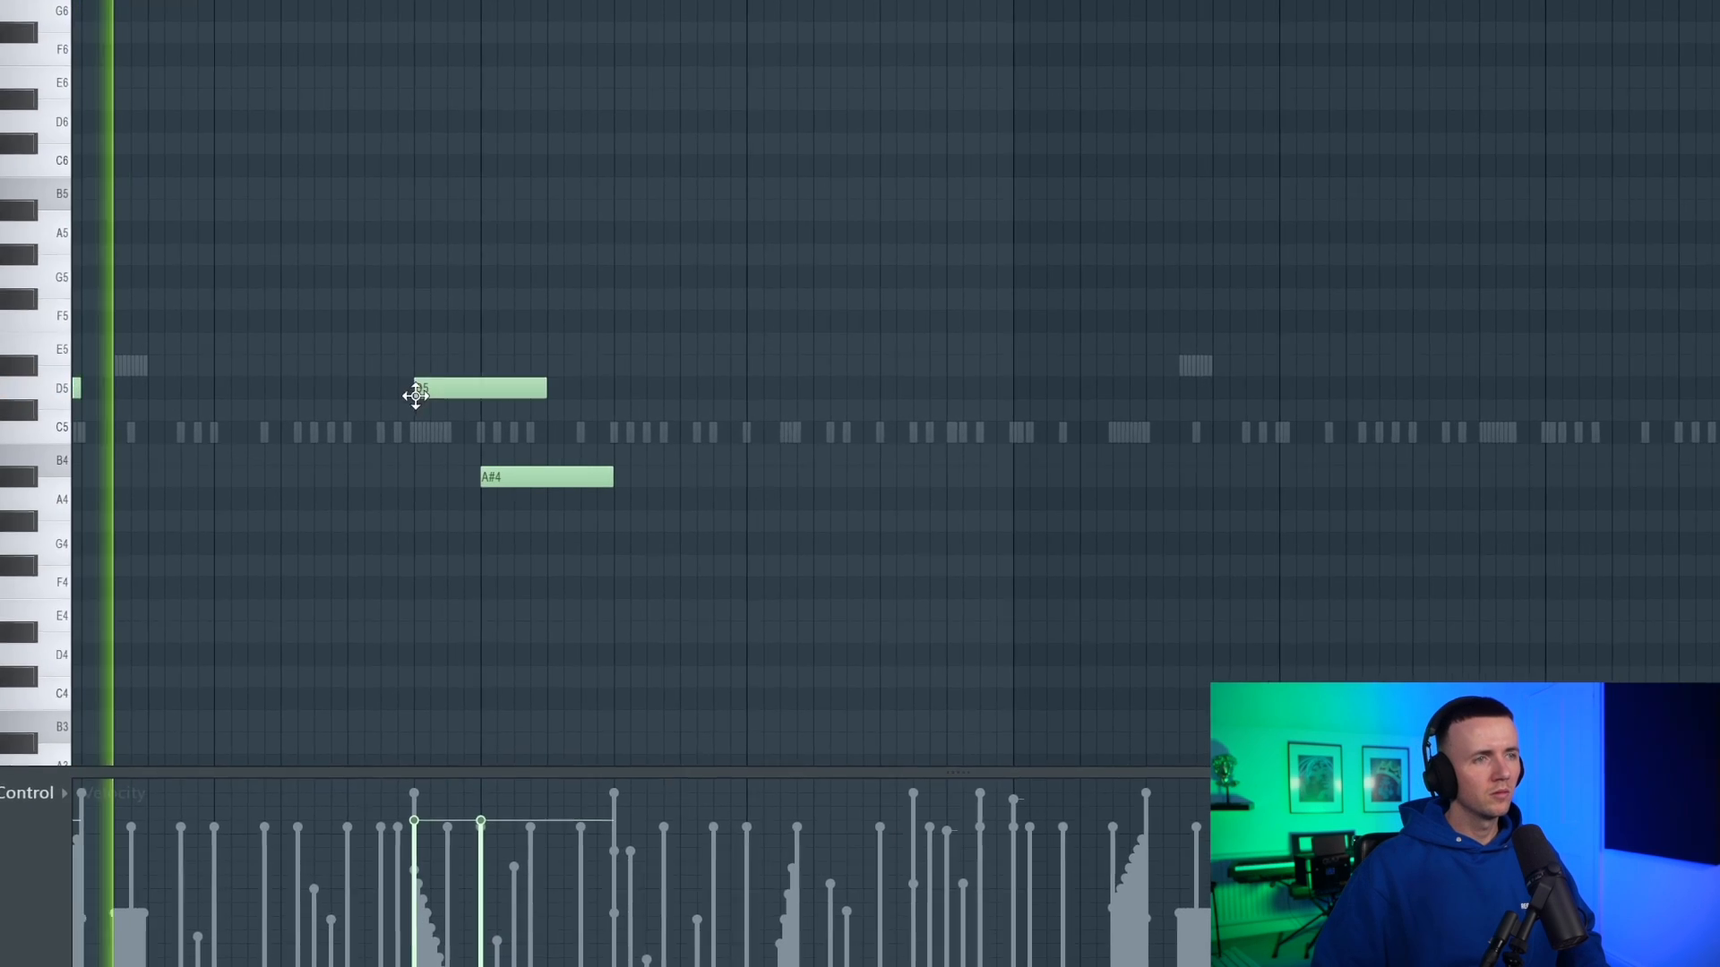
{"action": "left_click_drag", "start_coordinate": [547, 385], "coordinate": [403, 390]}
{"action": "scroll", "coordinate": [433, 389], "scroll_direction": "up", "scroll_amount": 3}
{"action": "left_click", "coordinate": [445, 386]}
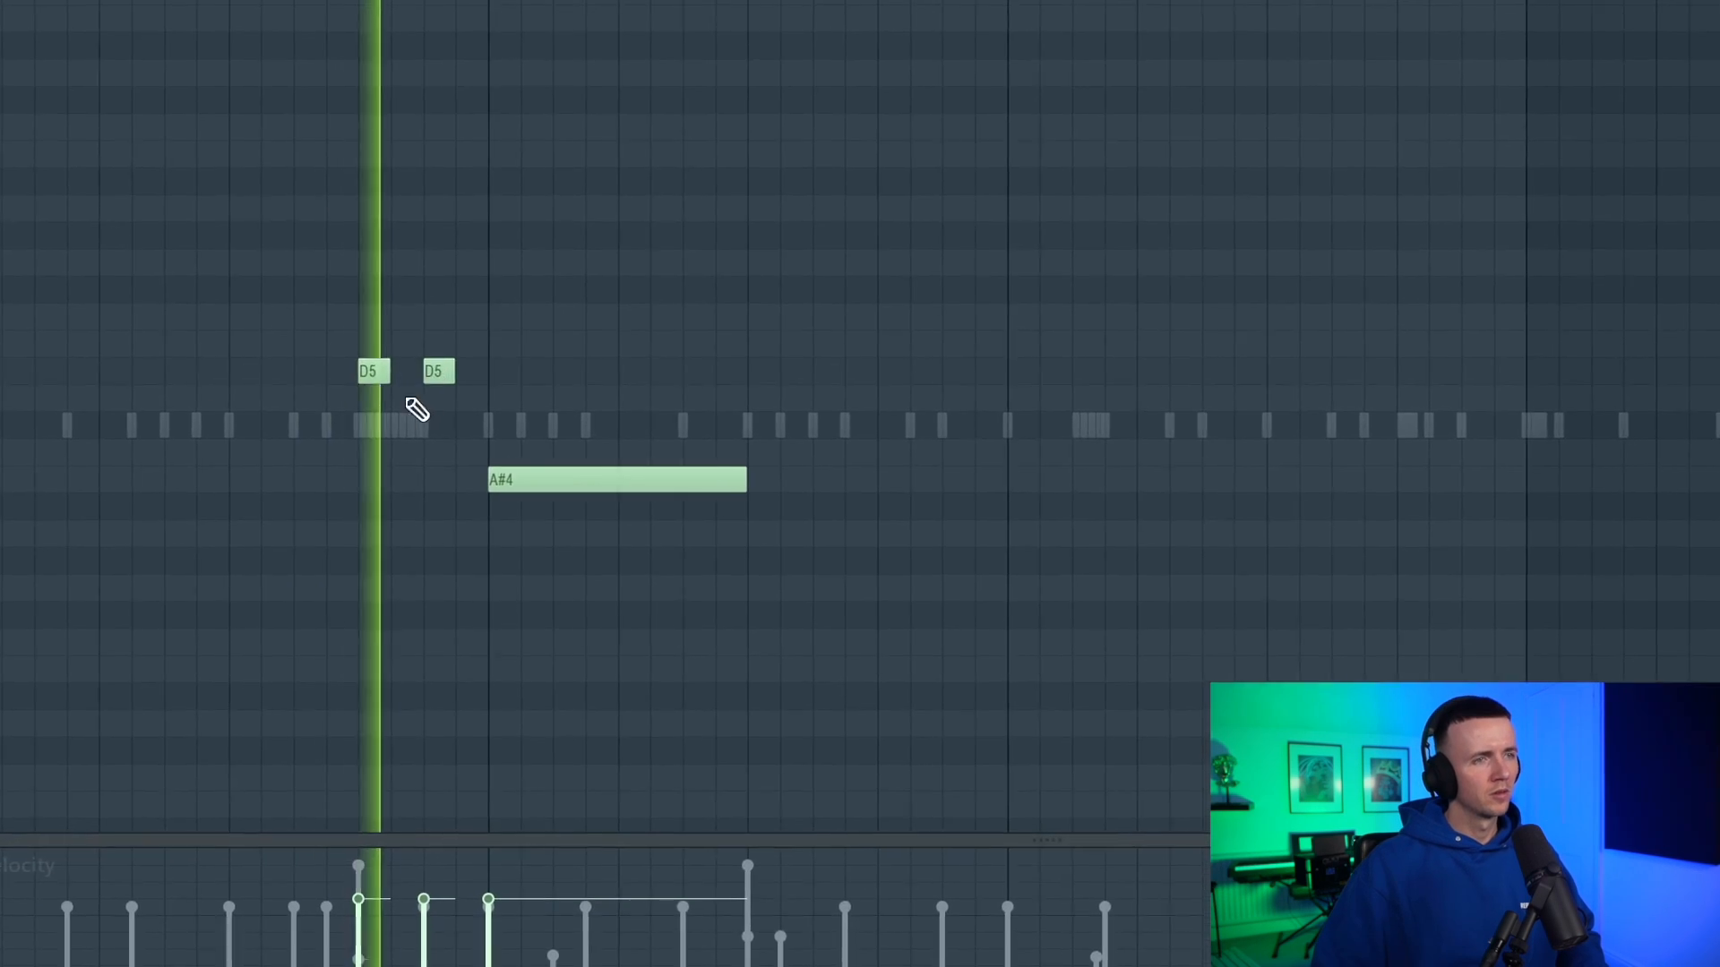
Break the A#4 part into two short notes and a longer one, and raise all three to A#5.
{"action": "scroll", "coordinate": [408, 402], "scroll_direction": "down", "scroll_amount": 4}
{"action": "key", "text": "space"}
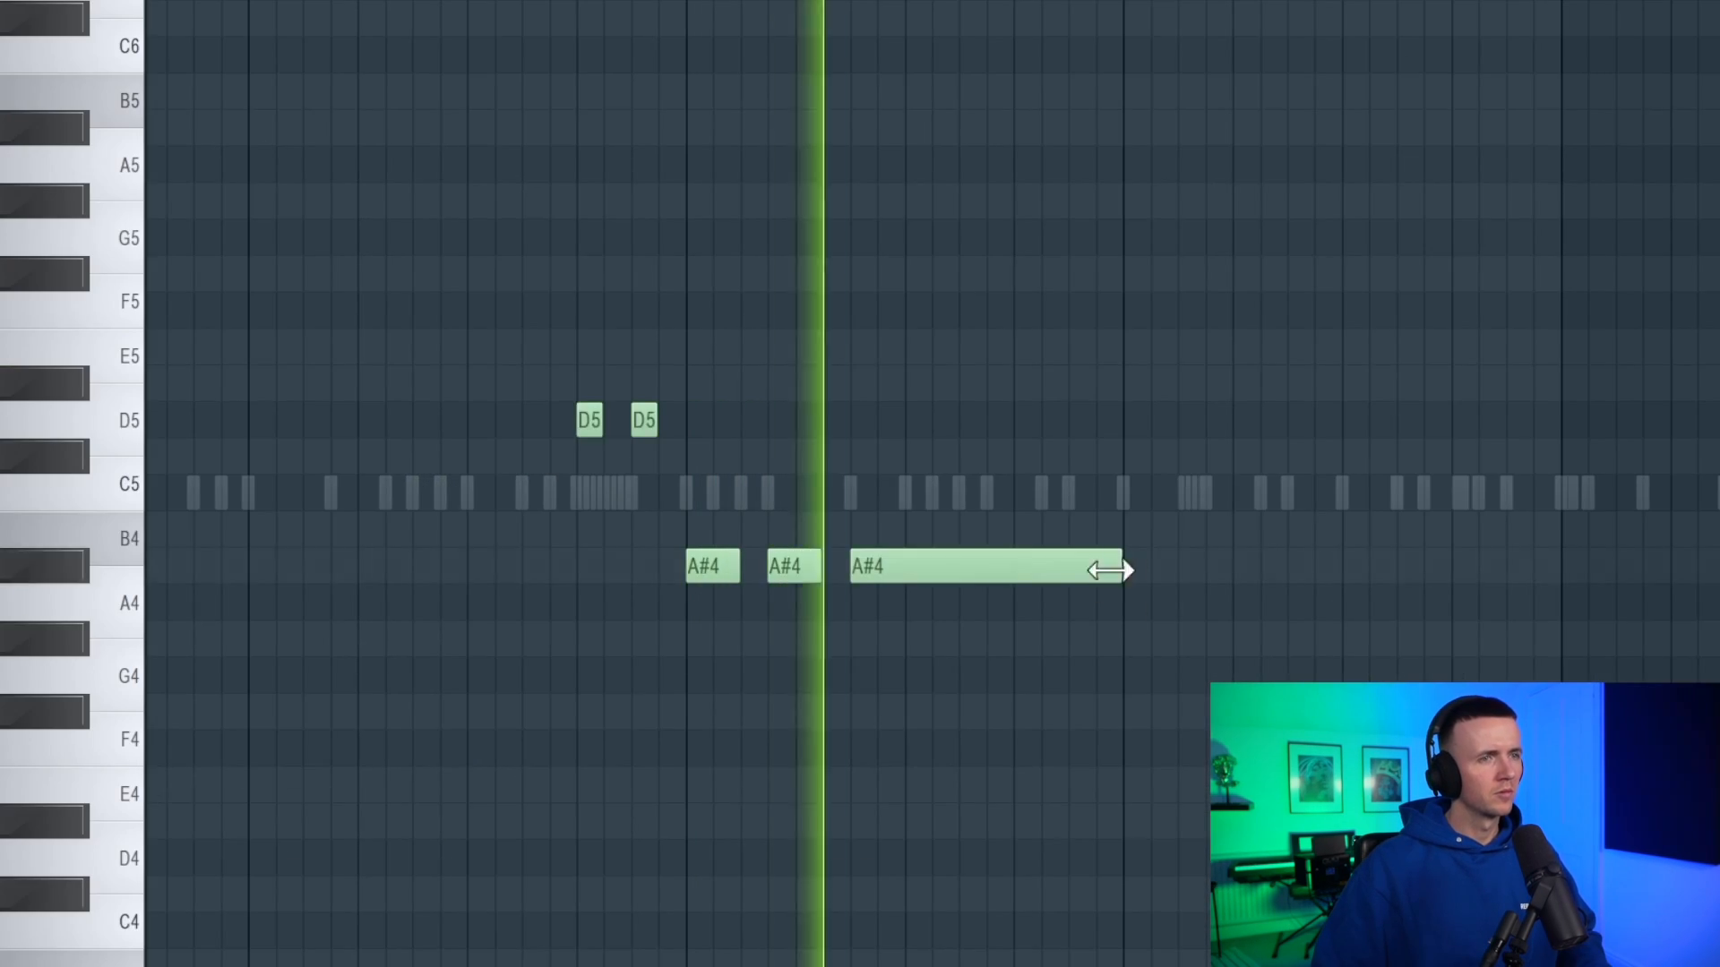
{"action": "scroll", "coordinate": [1090, 475], "scroll_direction": "down", "scroll_amount": 3}
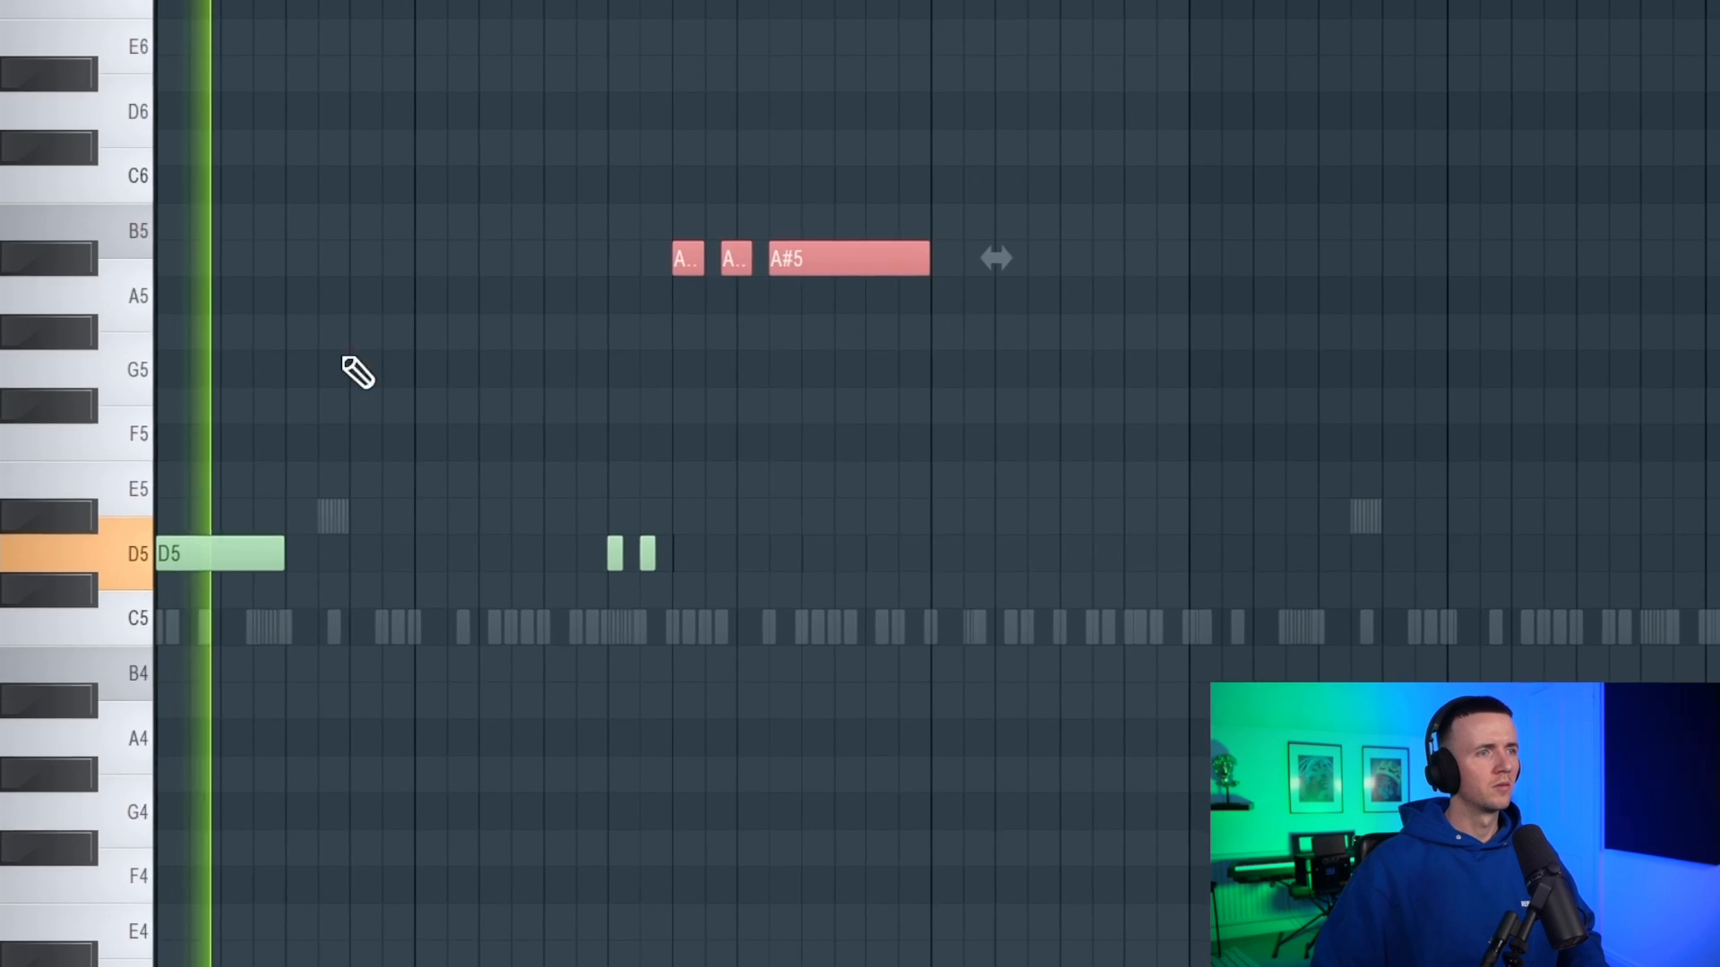
{"action": "left_click", "coordinate": [418, 376], "text": "ctrl"}
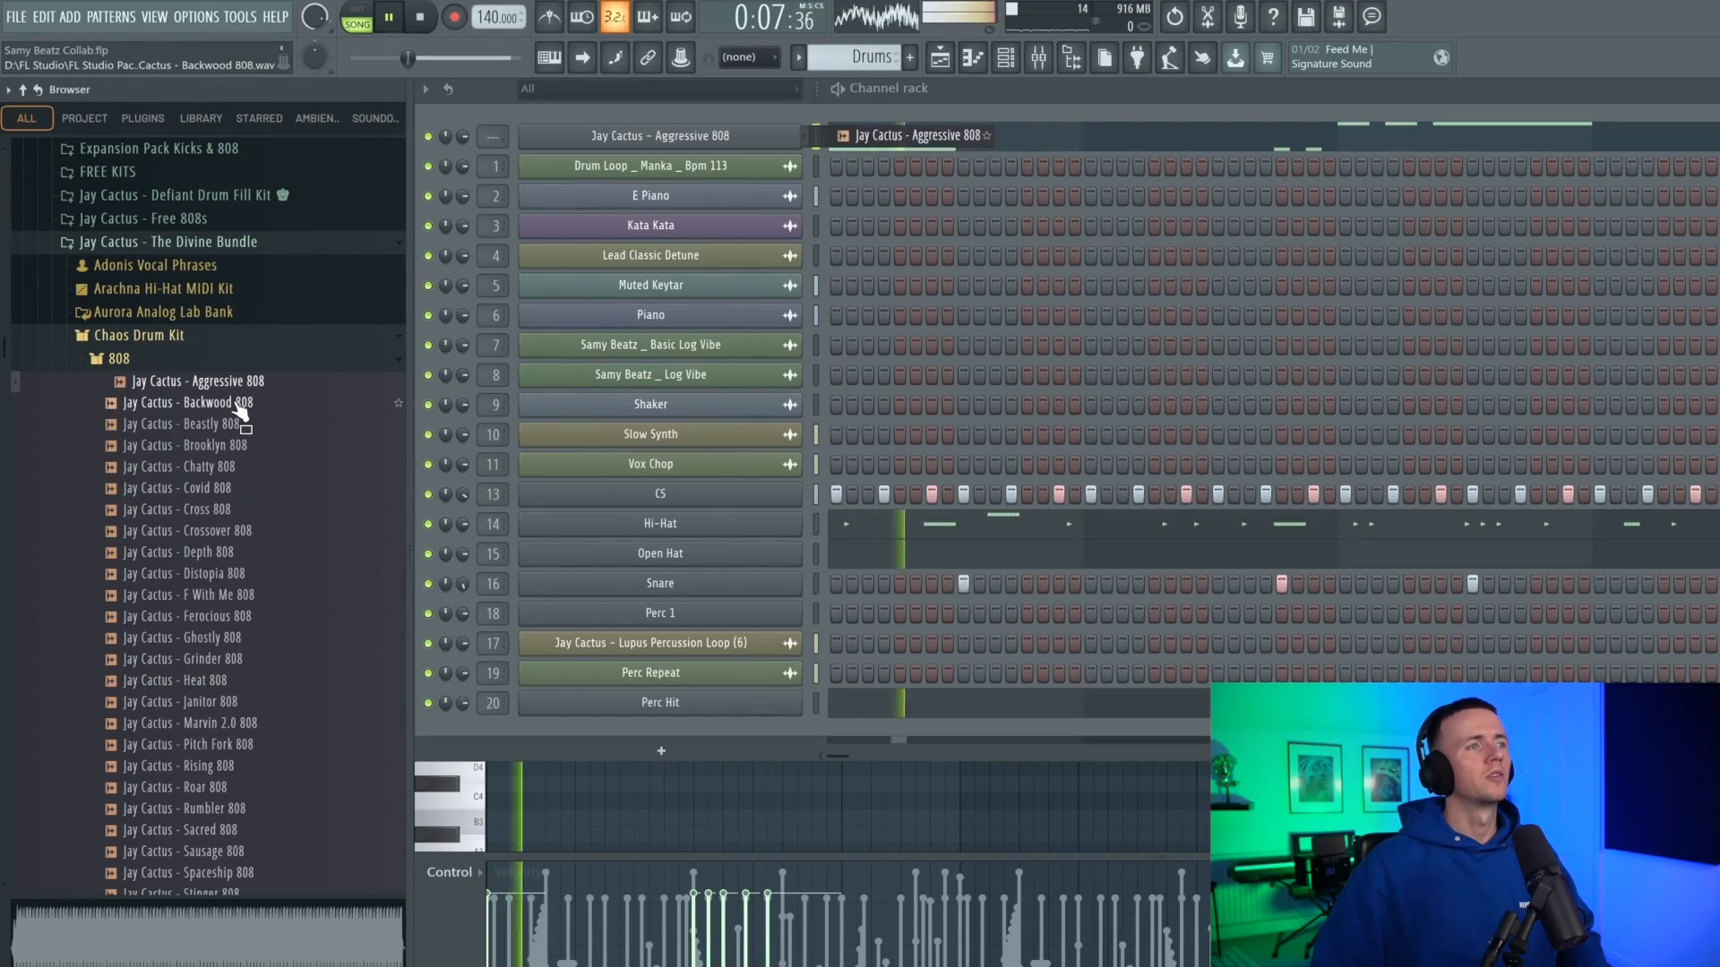
Add a closing note after the A#5 notes in the Aggressive 808 line and move it up to A5.
{"action": "left_click", "coordinate": [673, 142]}
{"action": "left_click_drag", "start_coordinate": [550, 435], "coordinate": [554, 394]}
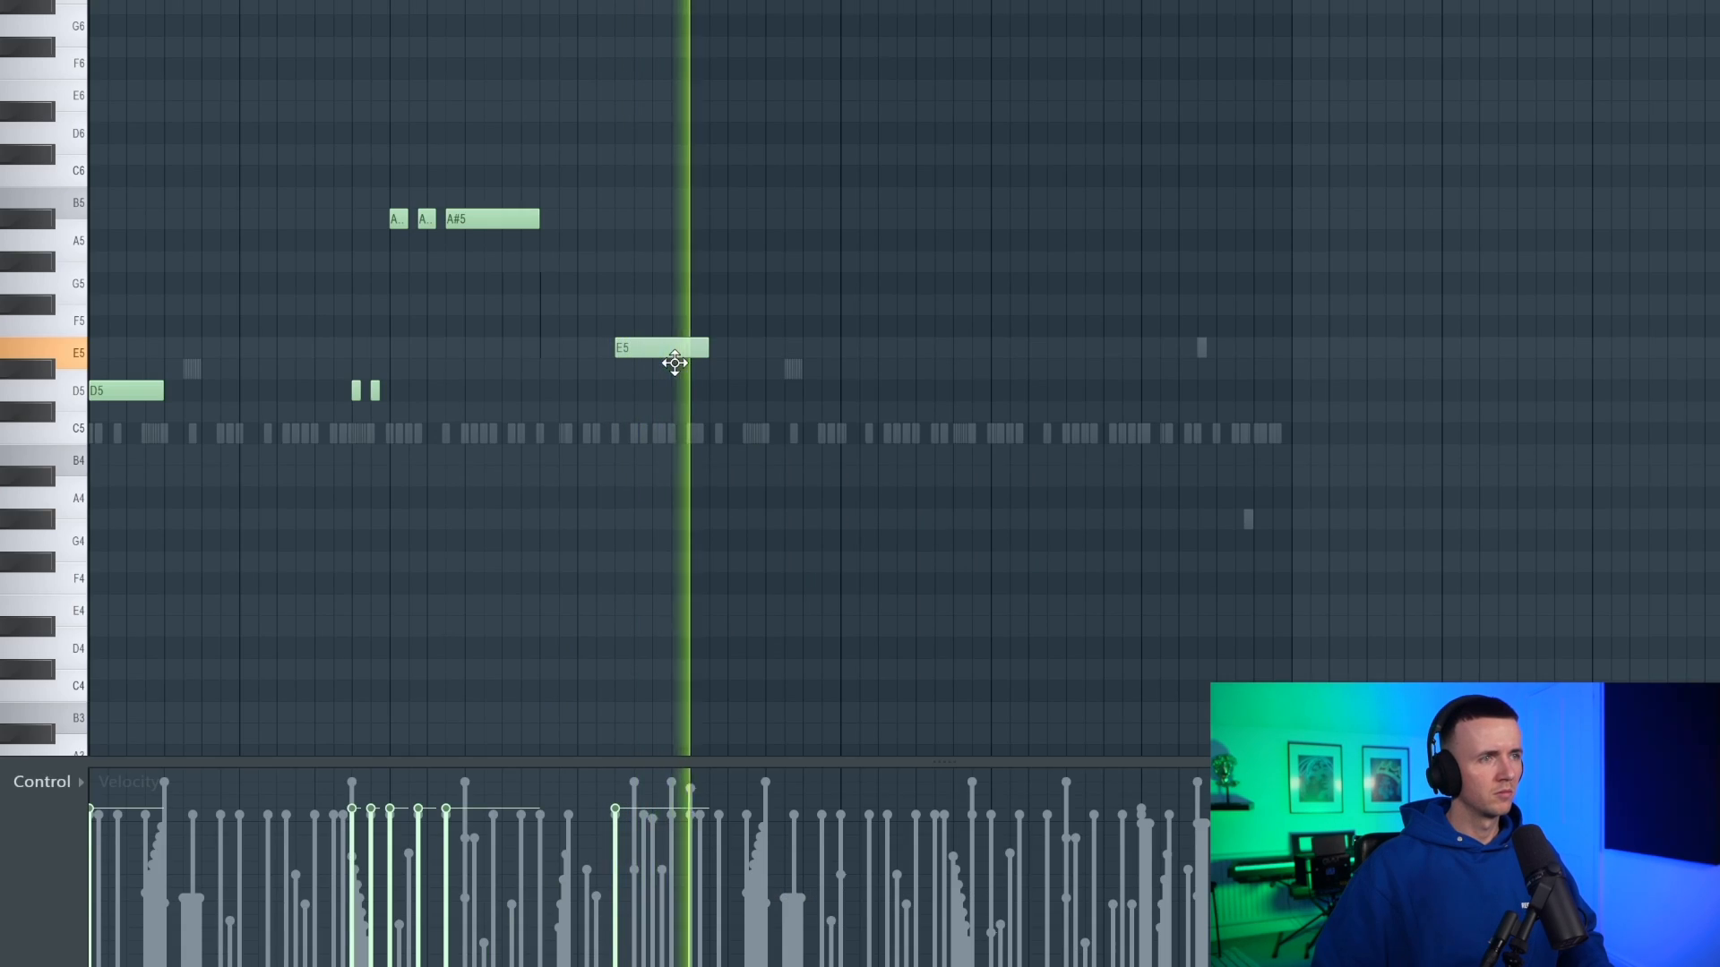
{"action": "left_click_drag", "start_coordinate": [675, 358], "coordinate": [675, 250]}
Duplicate the whole 808 phrase directly after itself.
{"action": "key", "text": "ctrl+a"}
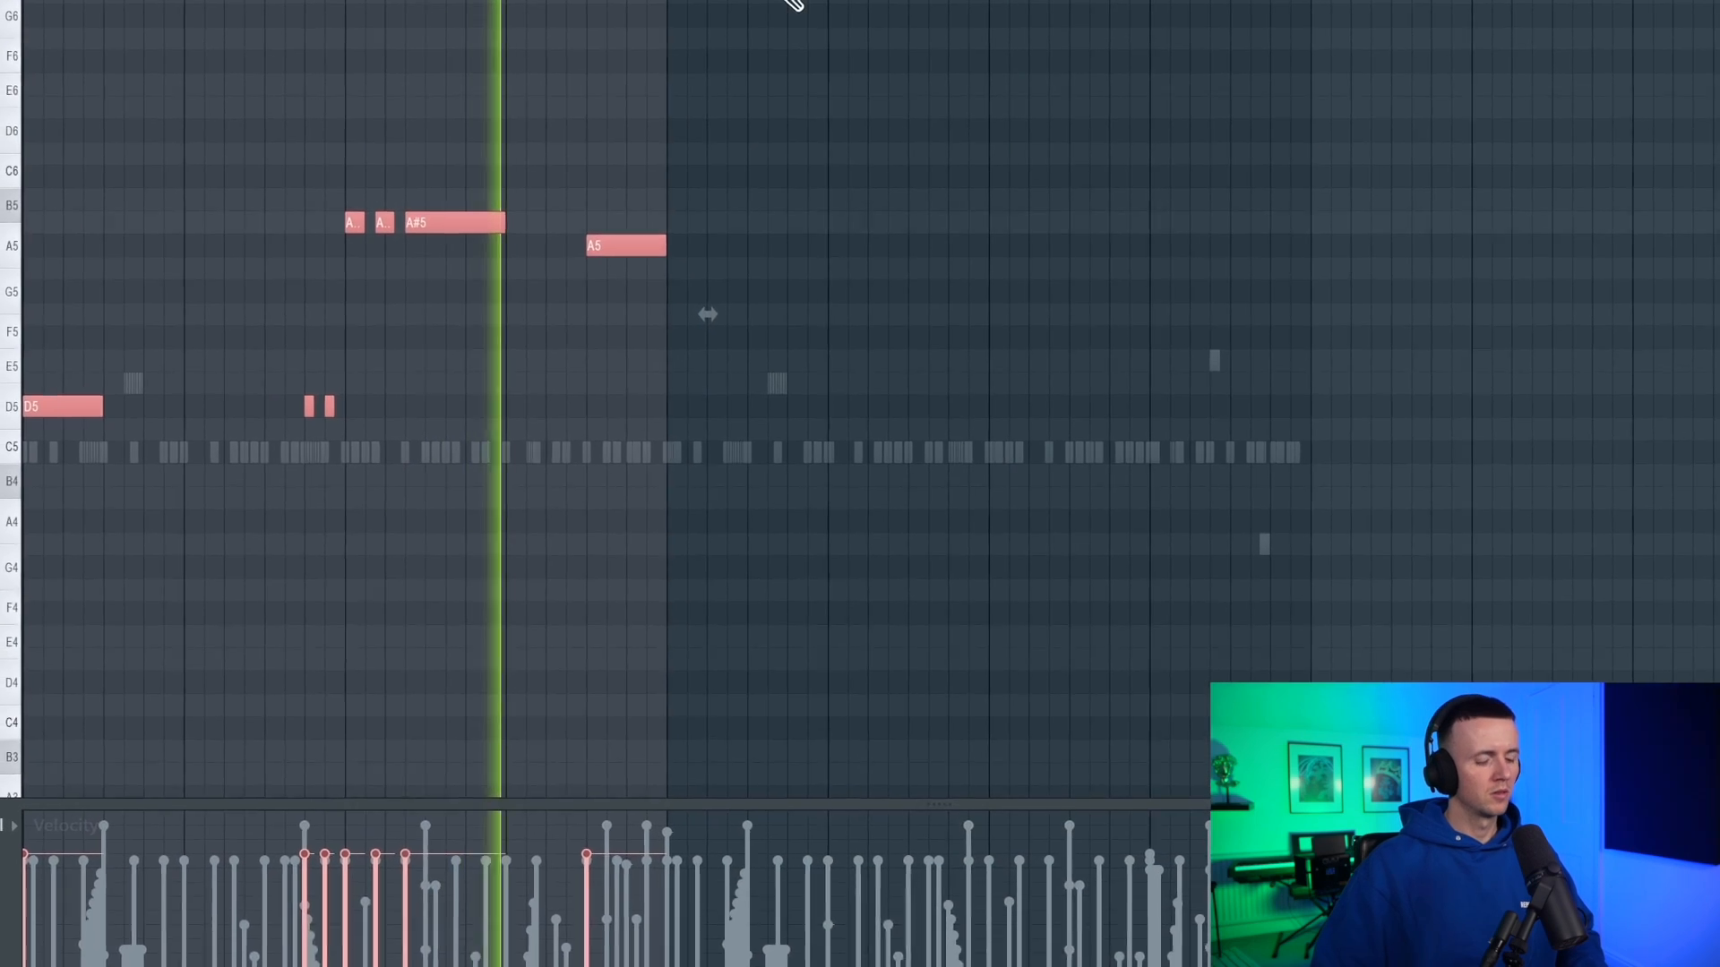
{"action": "key", "text": "ctrl+b"}
{"action": "right_click", "coordinate": [768, 4]}
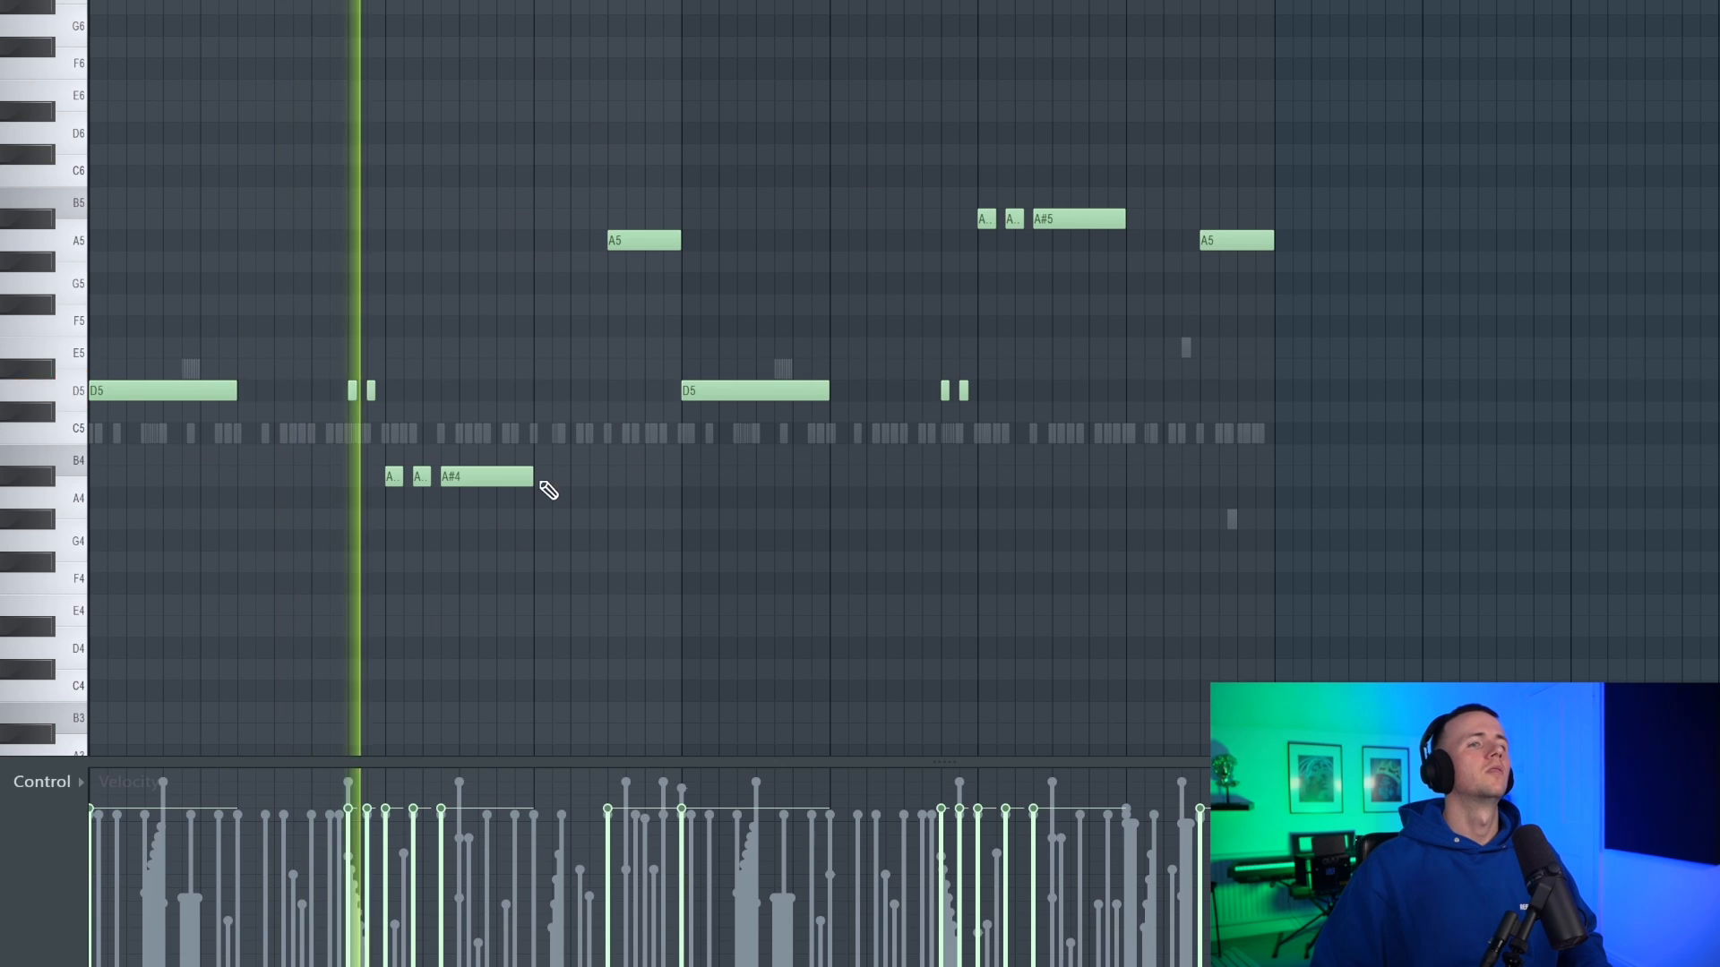
Extend the first phrase's long A#4 note to the following note, and set the slide note above A4 to A5.
{"action": "left_click_drag", "start_coordinate": [532, 479], "coordinate": [610, 477]}
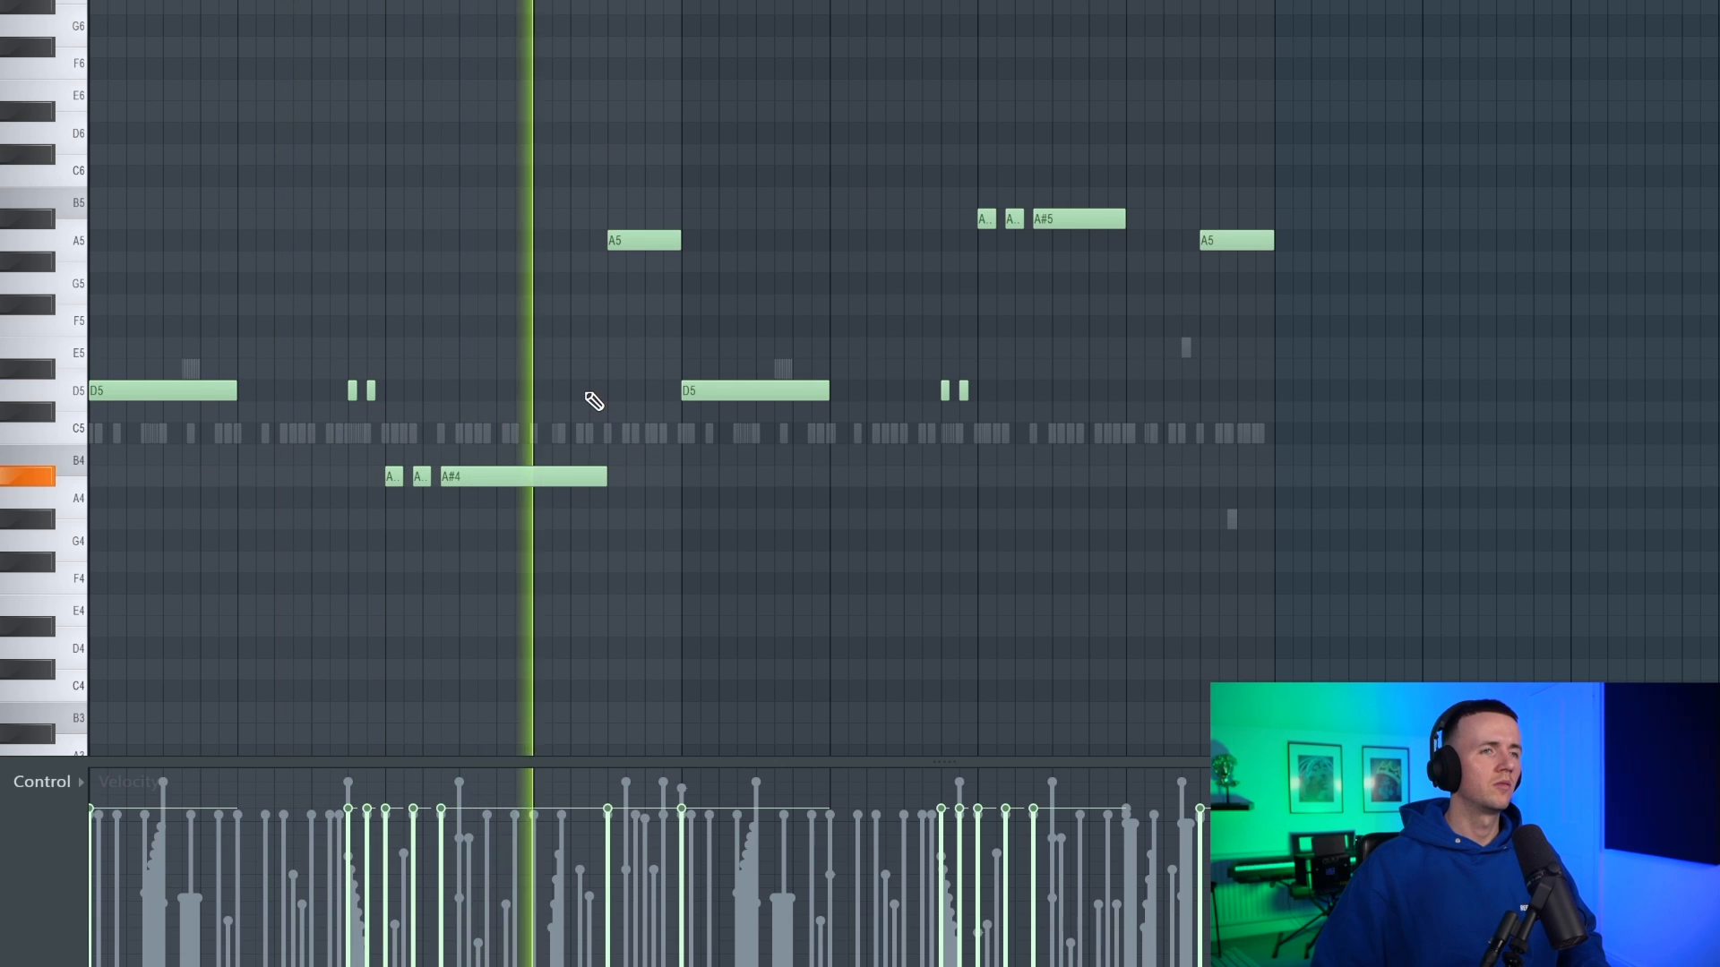
{"action": "left_click", "coordinate": [601, 253]}
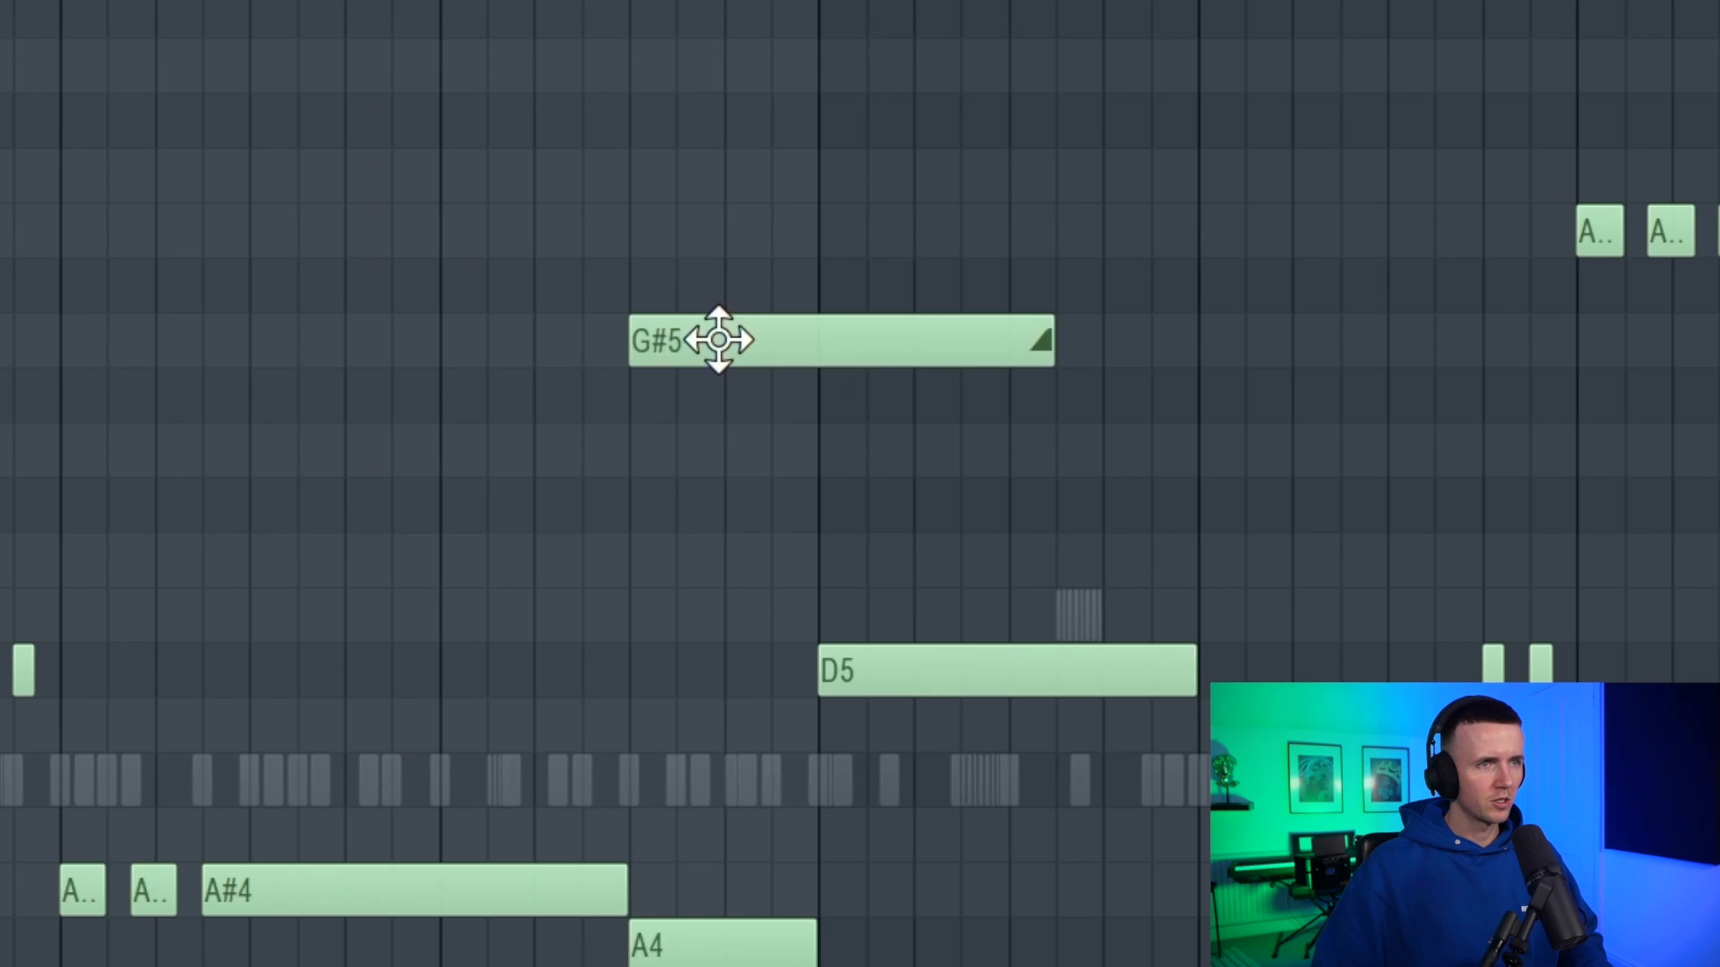
{"action": "left_click_drag", "start_coordinate": [718, 340], "coordinate": [722, 273]}
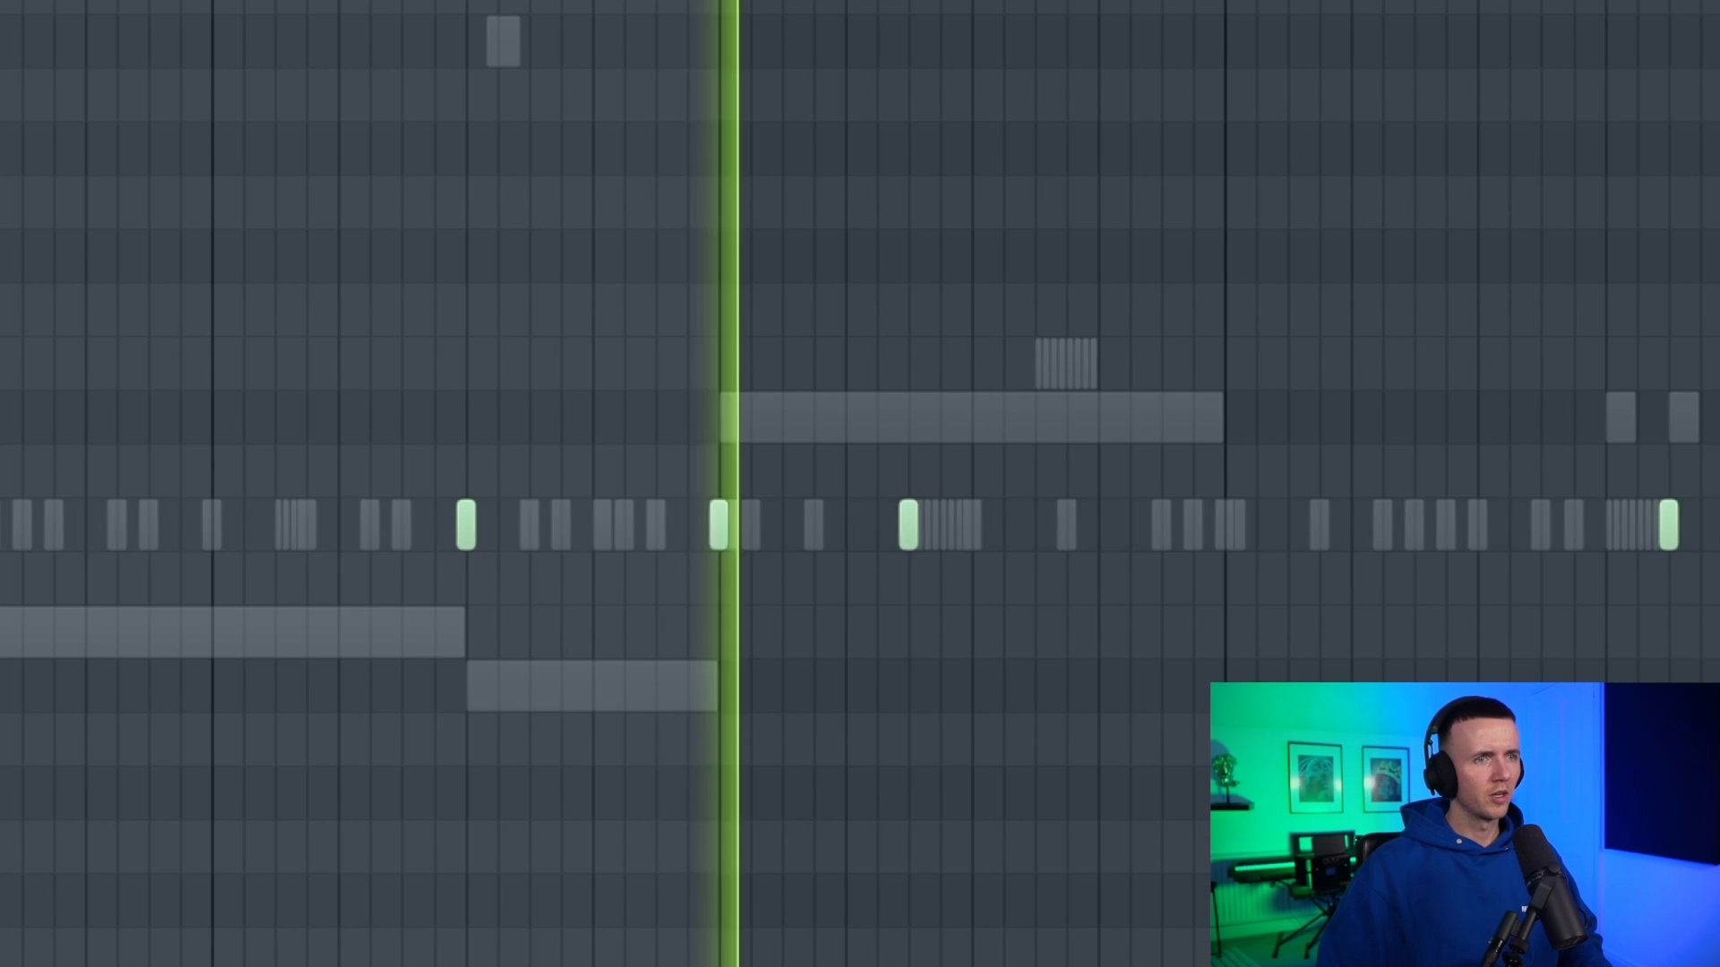
Add more C5 drum hits in the second half of the pattern, beneath the repeated 808 phrase.
{"action": "scroll", "coordinate": [905, 507], "scroll_direction": "up", "scroll_amount": 3}
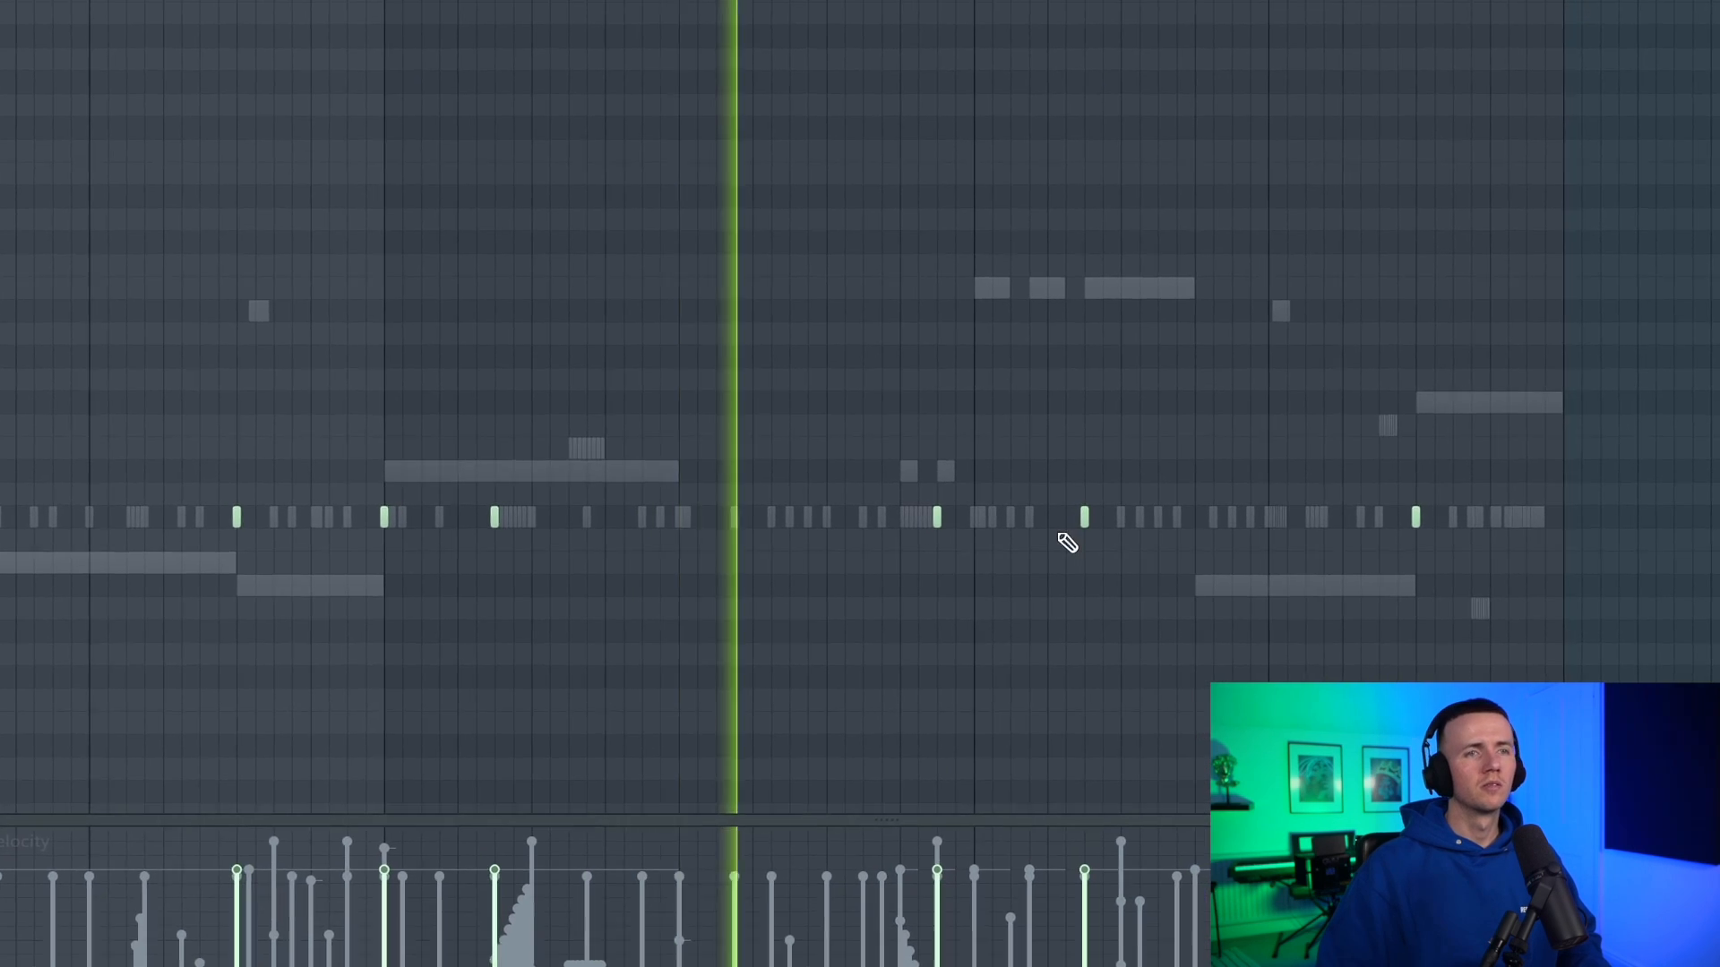
{"action": "scroll", "coordinate": [1067, 543], "scroll_direction": "up", "scroll_amount": 2}
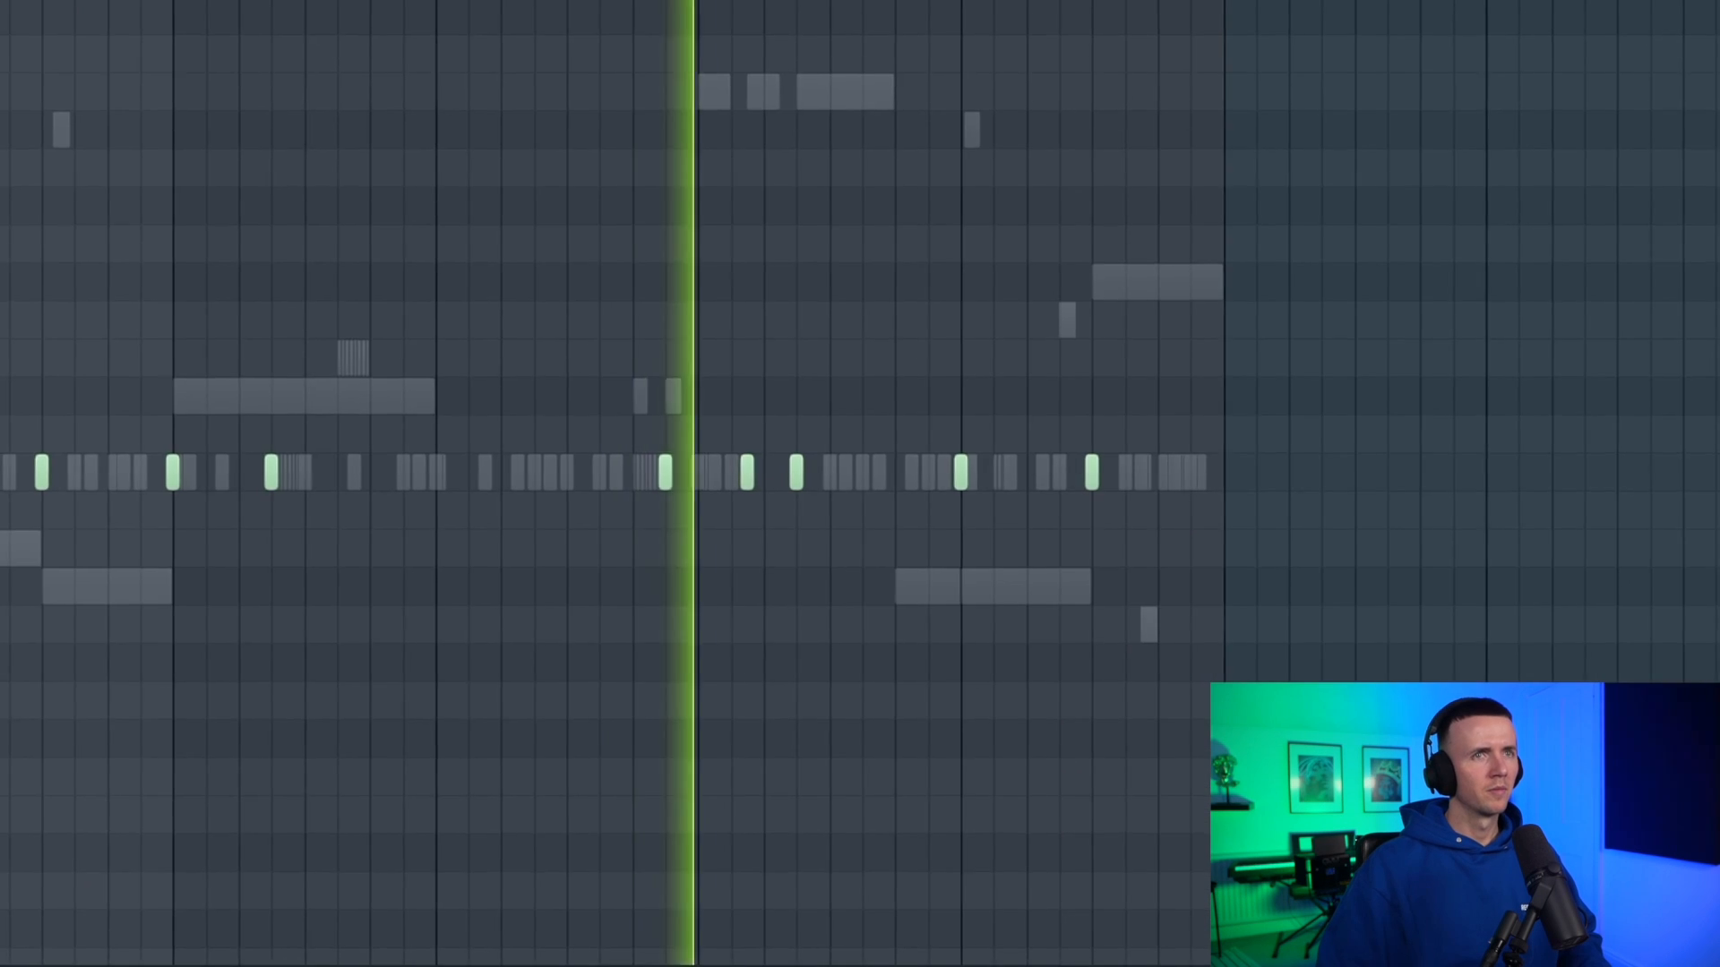
Add a C5 drum hit near the end of the pattern and place a short Jay Cactus sample on Track 15 from bar 12.
{"action": "scroll", "coordinate": [1244, 570], "scroll_direction": "up", "scroll_amount": 2}
{"action": "left_click", "coordinate": [1215, 523]}
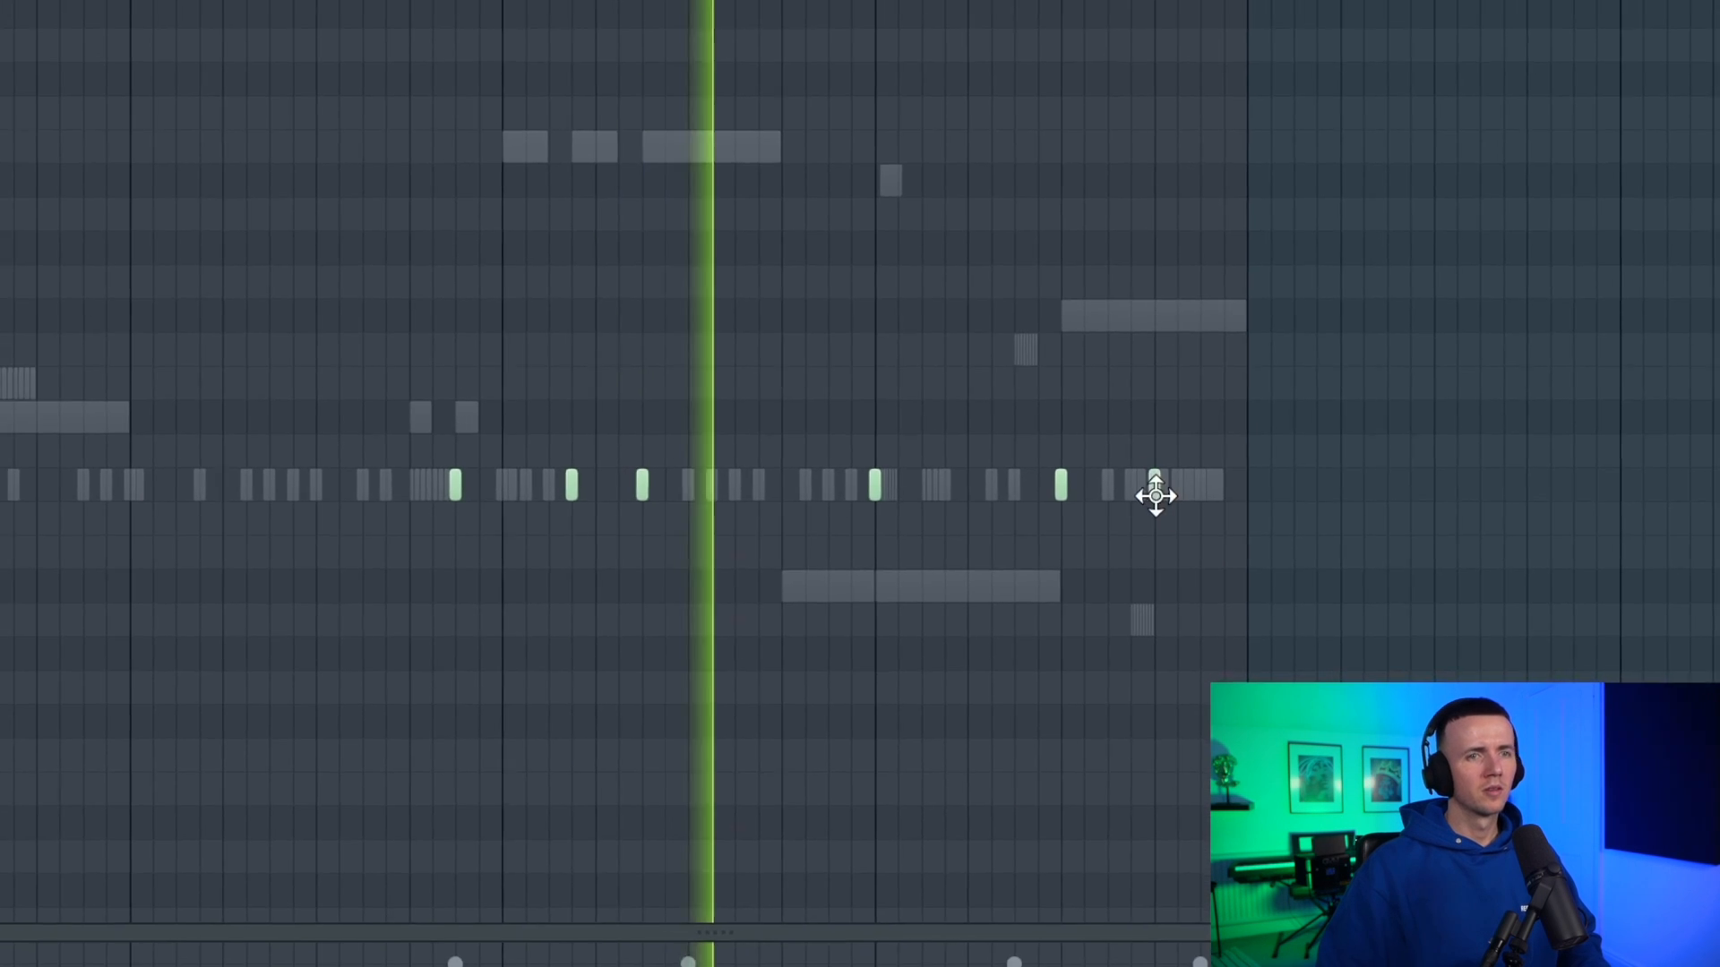
{"action": "scroll", "coordinate": [986, 568], "scroll_direction": "down", "scroll_amount": 3}
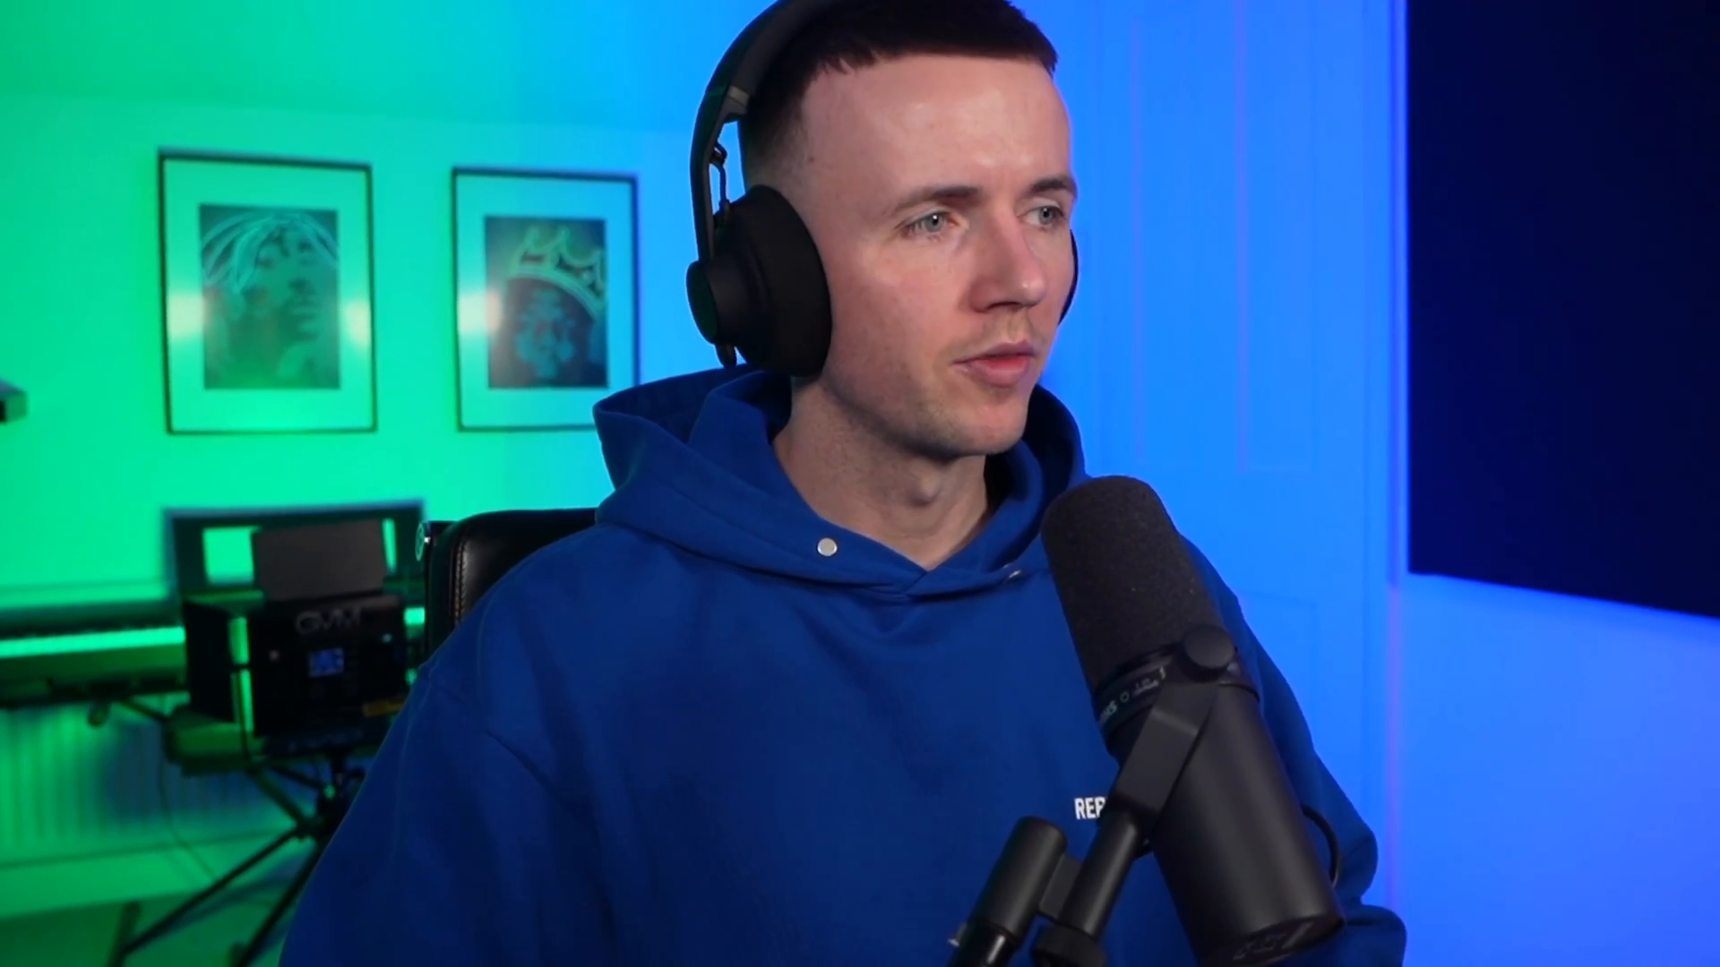
{"action": "left_click_drag", "start_coordinate": [241, 496], "coordinate": [1503, 665]}
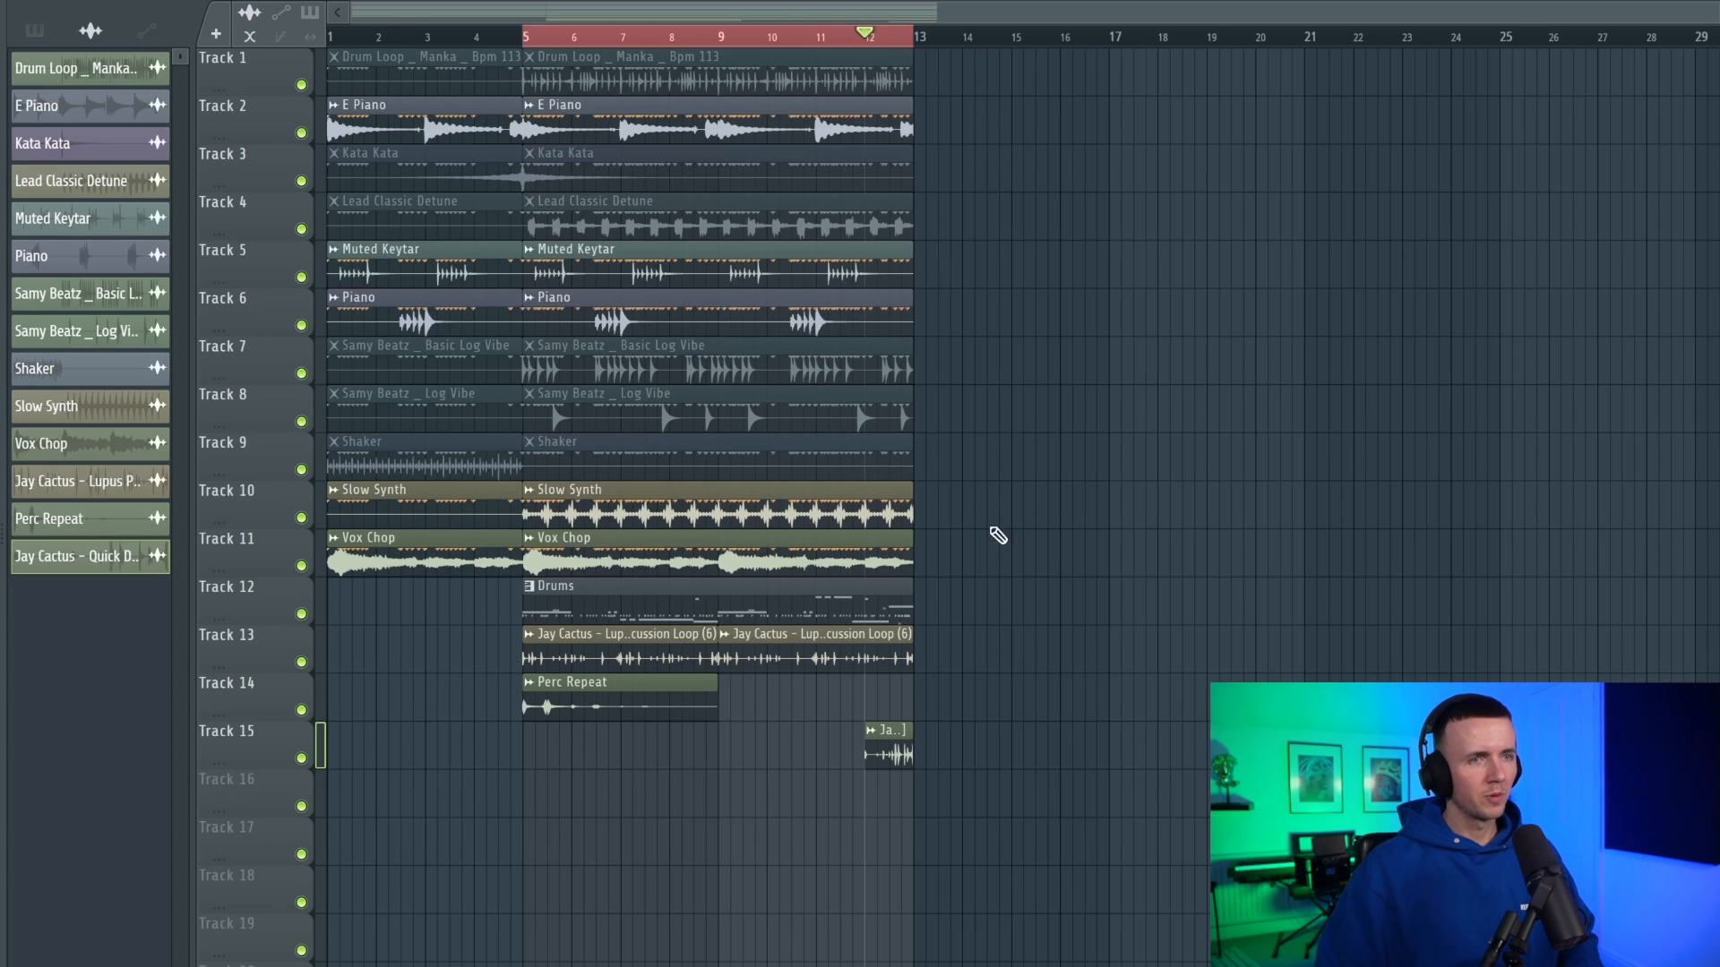
Duplicate all hi-hat pattern notes directly after the existing eight bars.
{"action": "left_click_drag", "start_coordinate": [968, 575], "coordinate": [523, 287]}
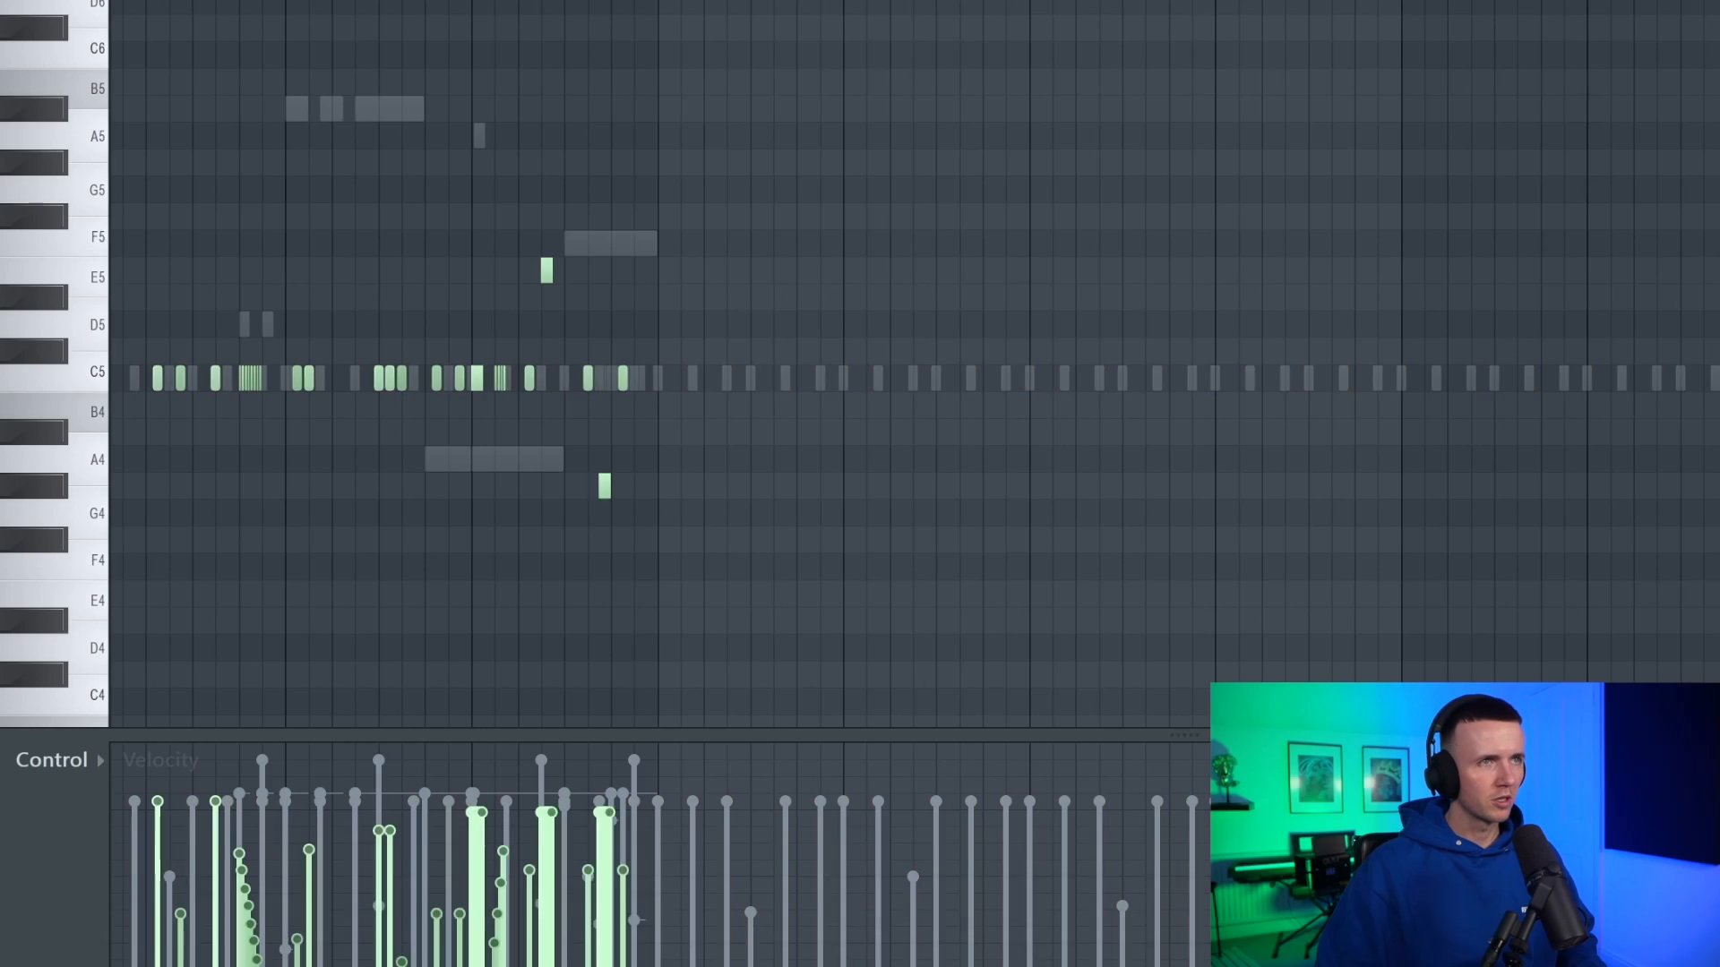
{"action": "key", "text": "ctrl+a"}
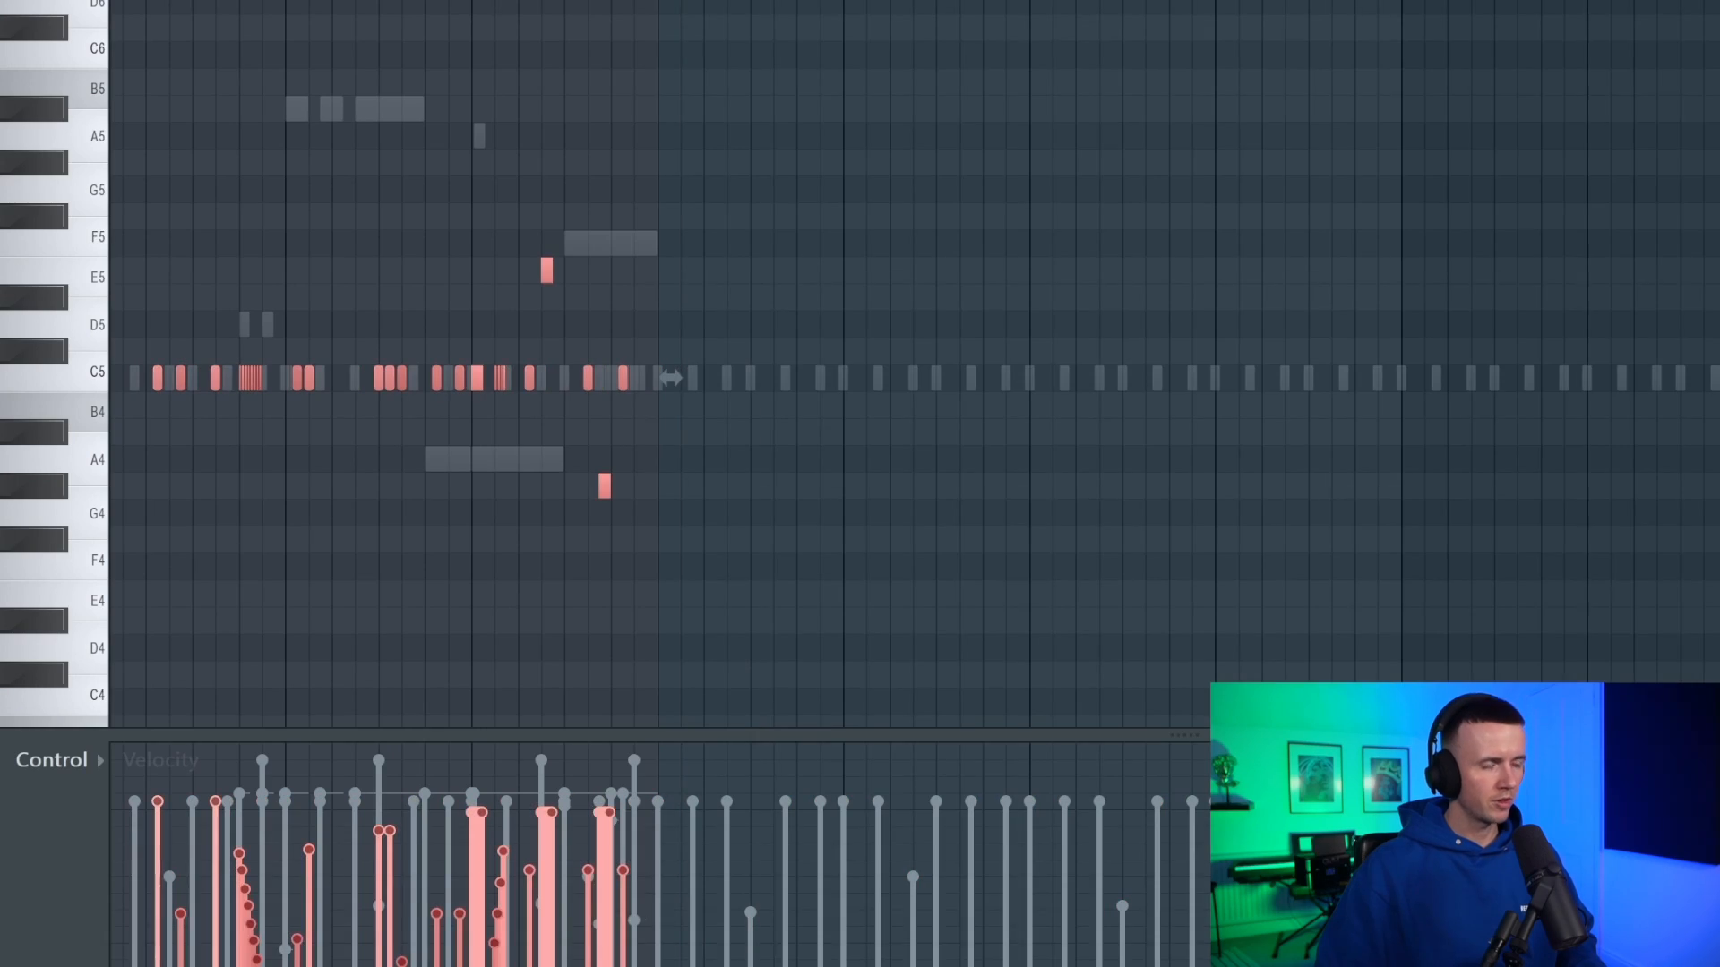
{"action": "key", "text": "ctrl+d"}
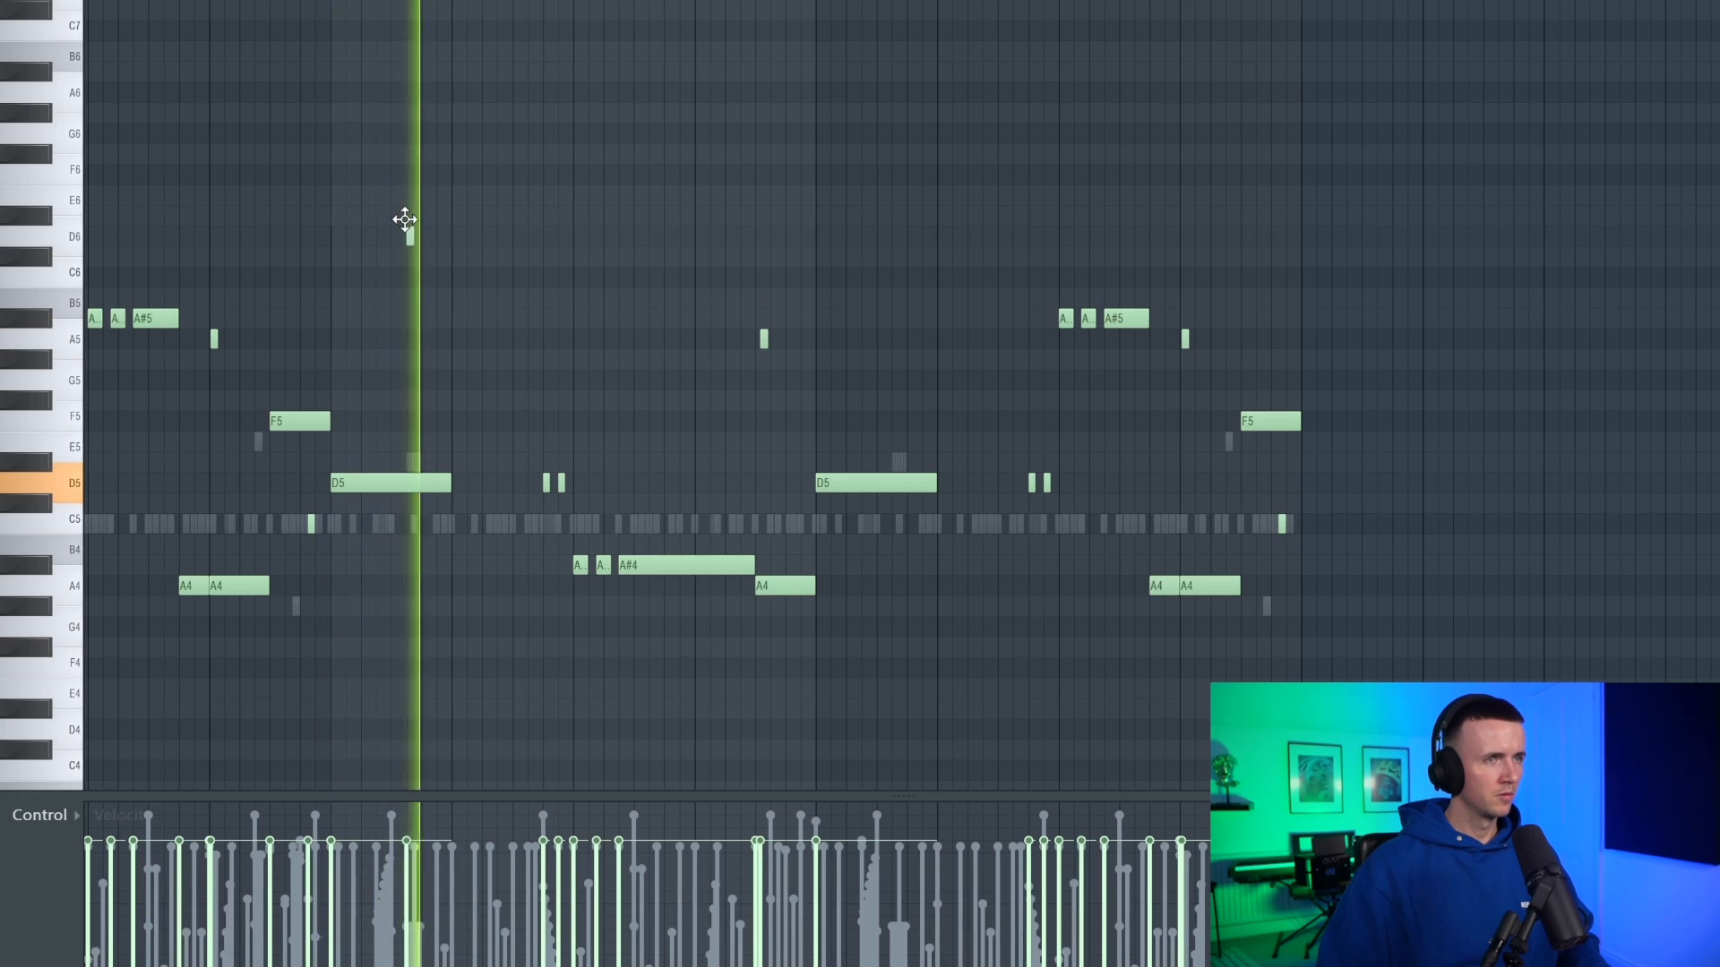
Rework the repeated 808 phrase with joined A#5 notes and slide notes above them at A#6, A6 and G6.
{"action": "scroll", "coordinate": [350, 311], "scroll_direction": "up", "scroll_amount": 2}
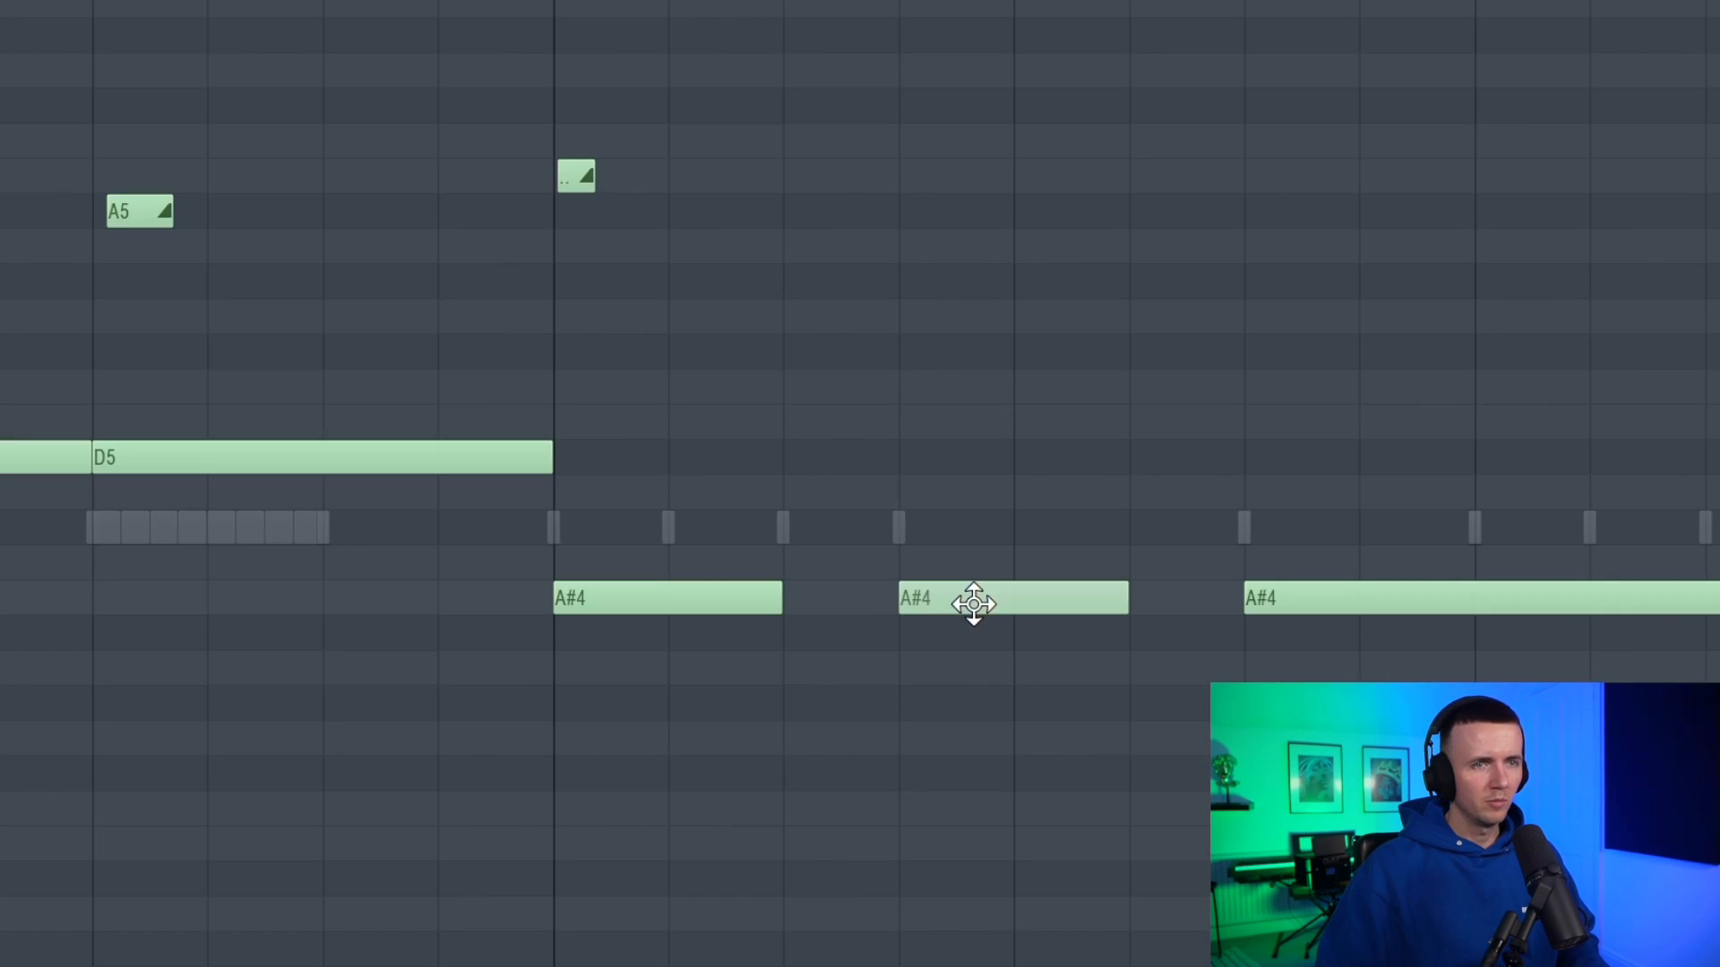
{"action": "left_click_drag", "start_coordinate": [975, 600], "coordinate": [912, 588]}
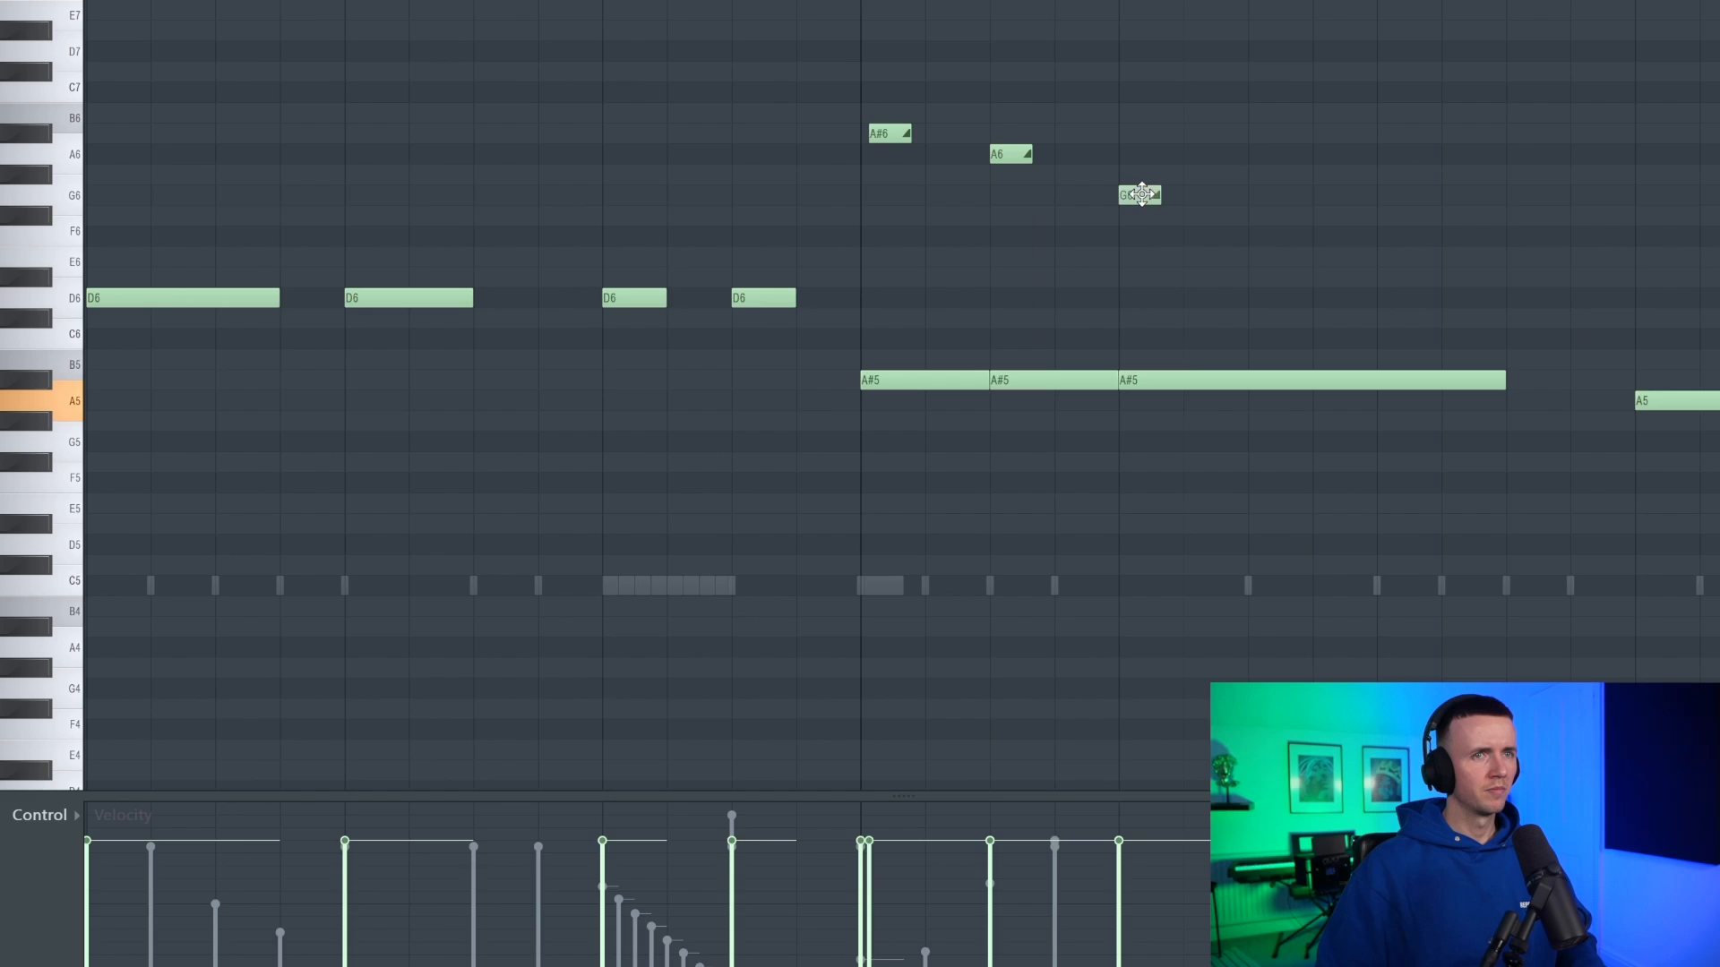
{"action": "scroll", "coordinate": [1069, 242], "scroll_direction": "down", "scroll_amount": 5}
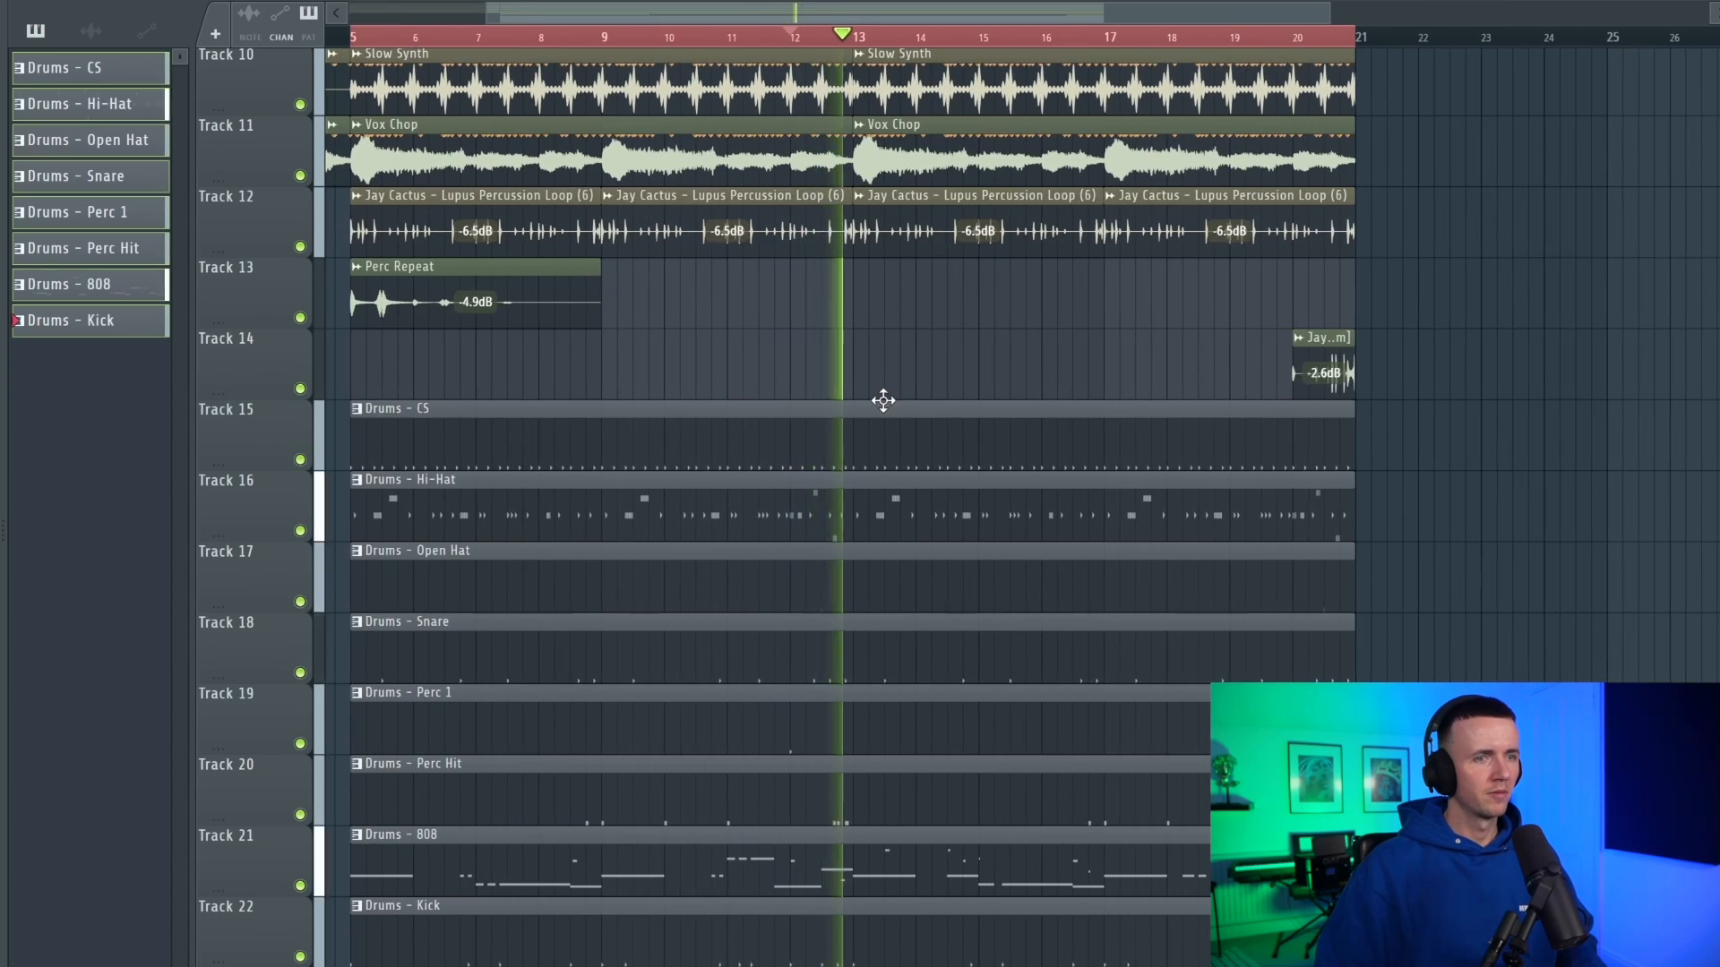
Duplicate all playlist clips from bars 5 to 21 directly after themselves, starting at bar 21.
{"action": "scroll", "coordinate": [791, 595], "scroll_direction": "down", "scroll_amount": 2}
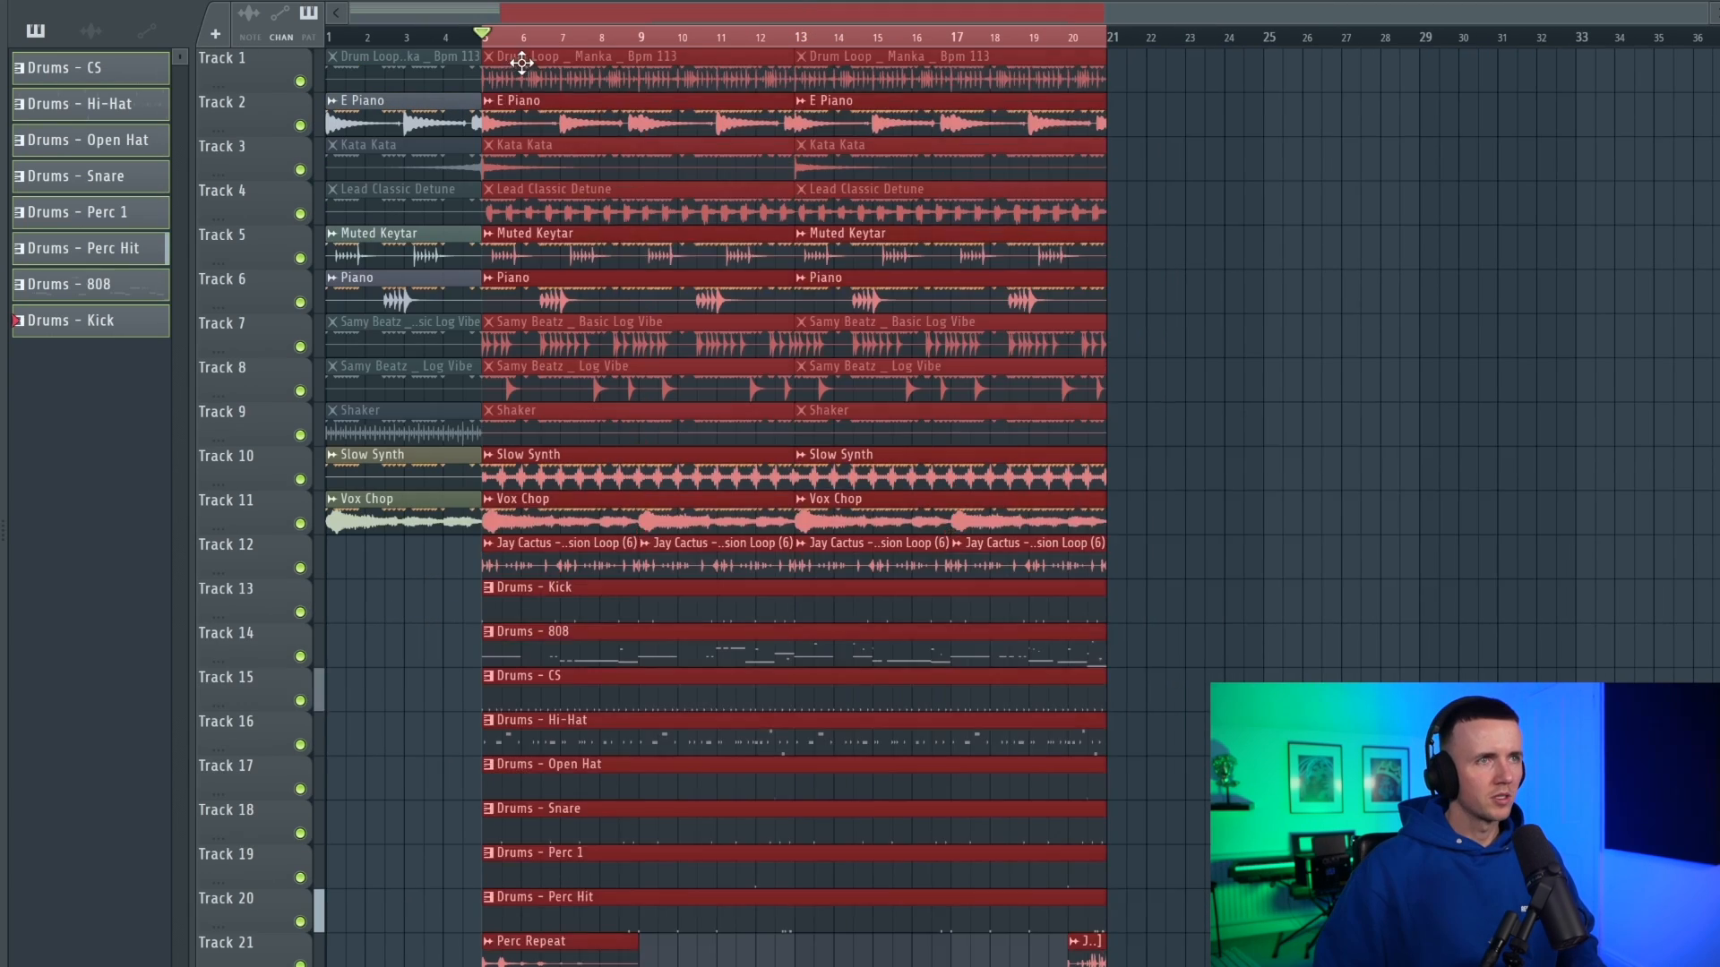
{"action": "key", "text": "ctrl+b"}
{"action": "left_click_drag", "start_coordinate": [1087, 60], "coordinate": [1146, 60]}
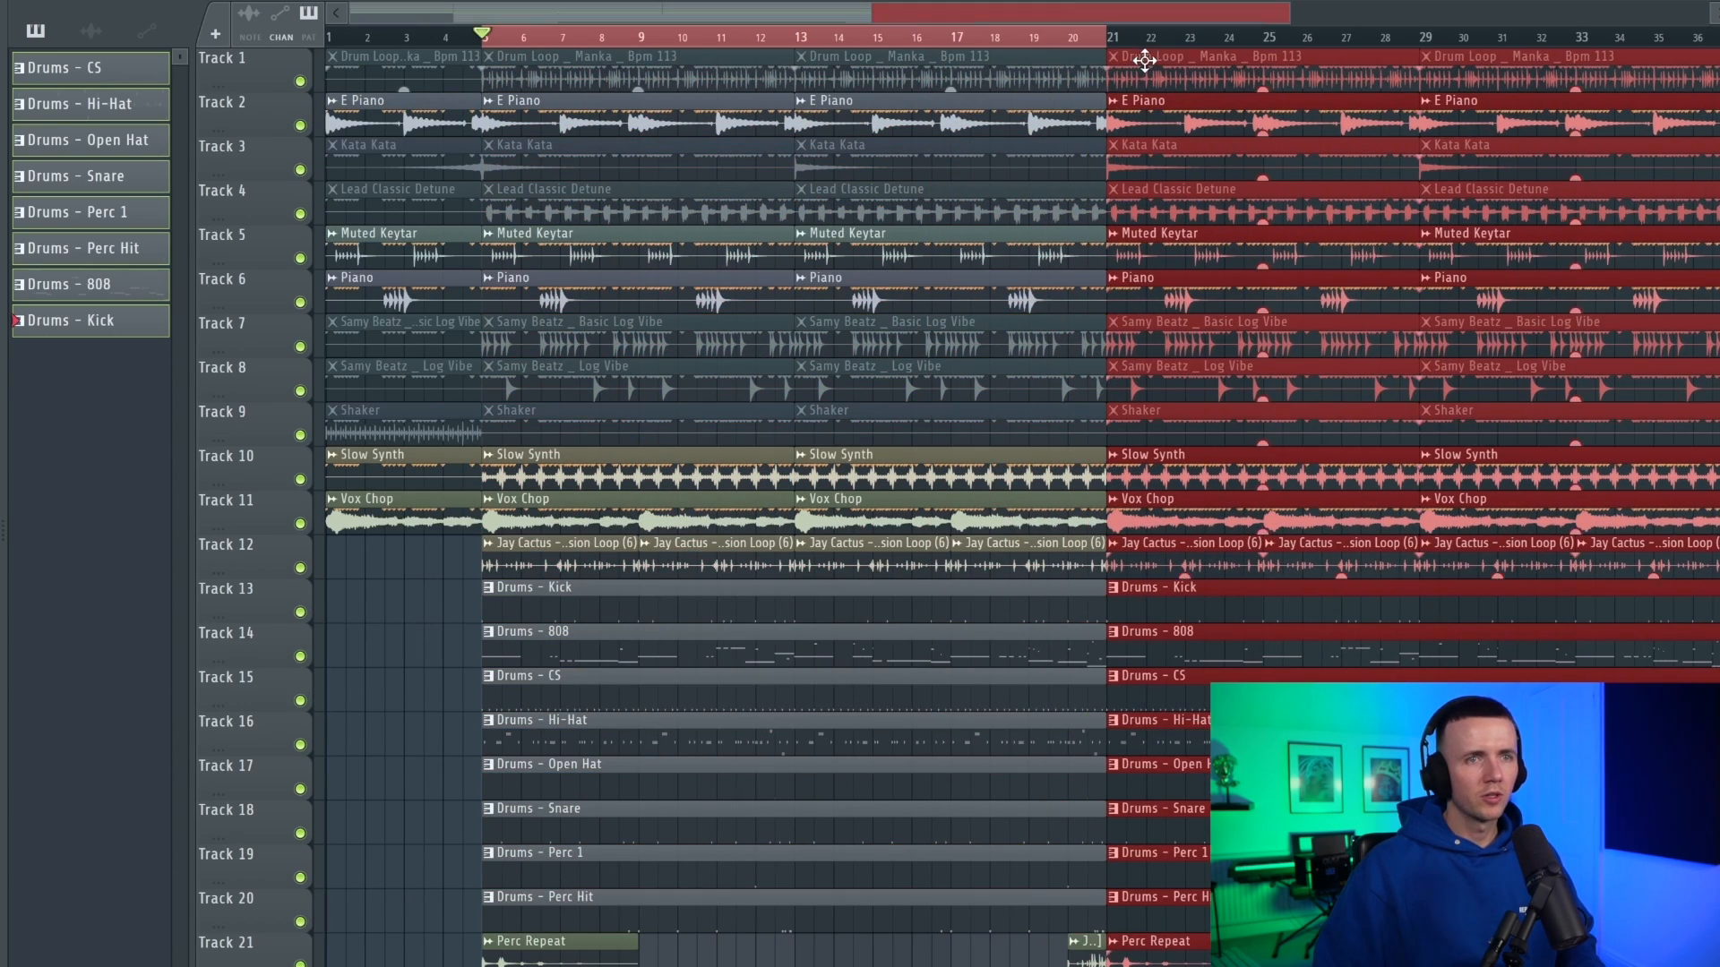
{"action": "scroll", "coordinate": [1146, 60], "scroll_direction": "down", "scroll_amount": 2}
Delete the drum and percussion loop clips before bar 21 and move the copied section to start at bar 29.
{"action": "right_click", "coordinate": [935, 780]}
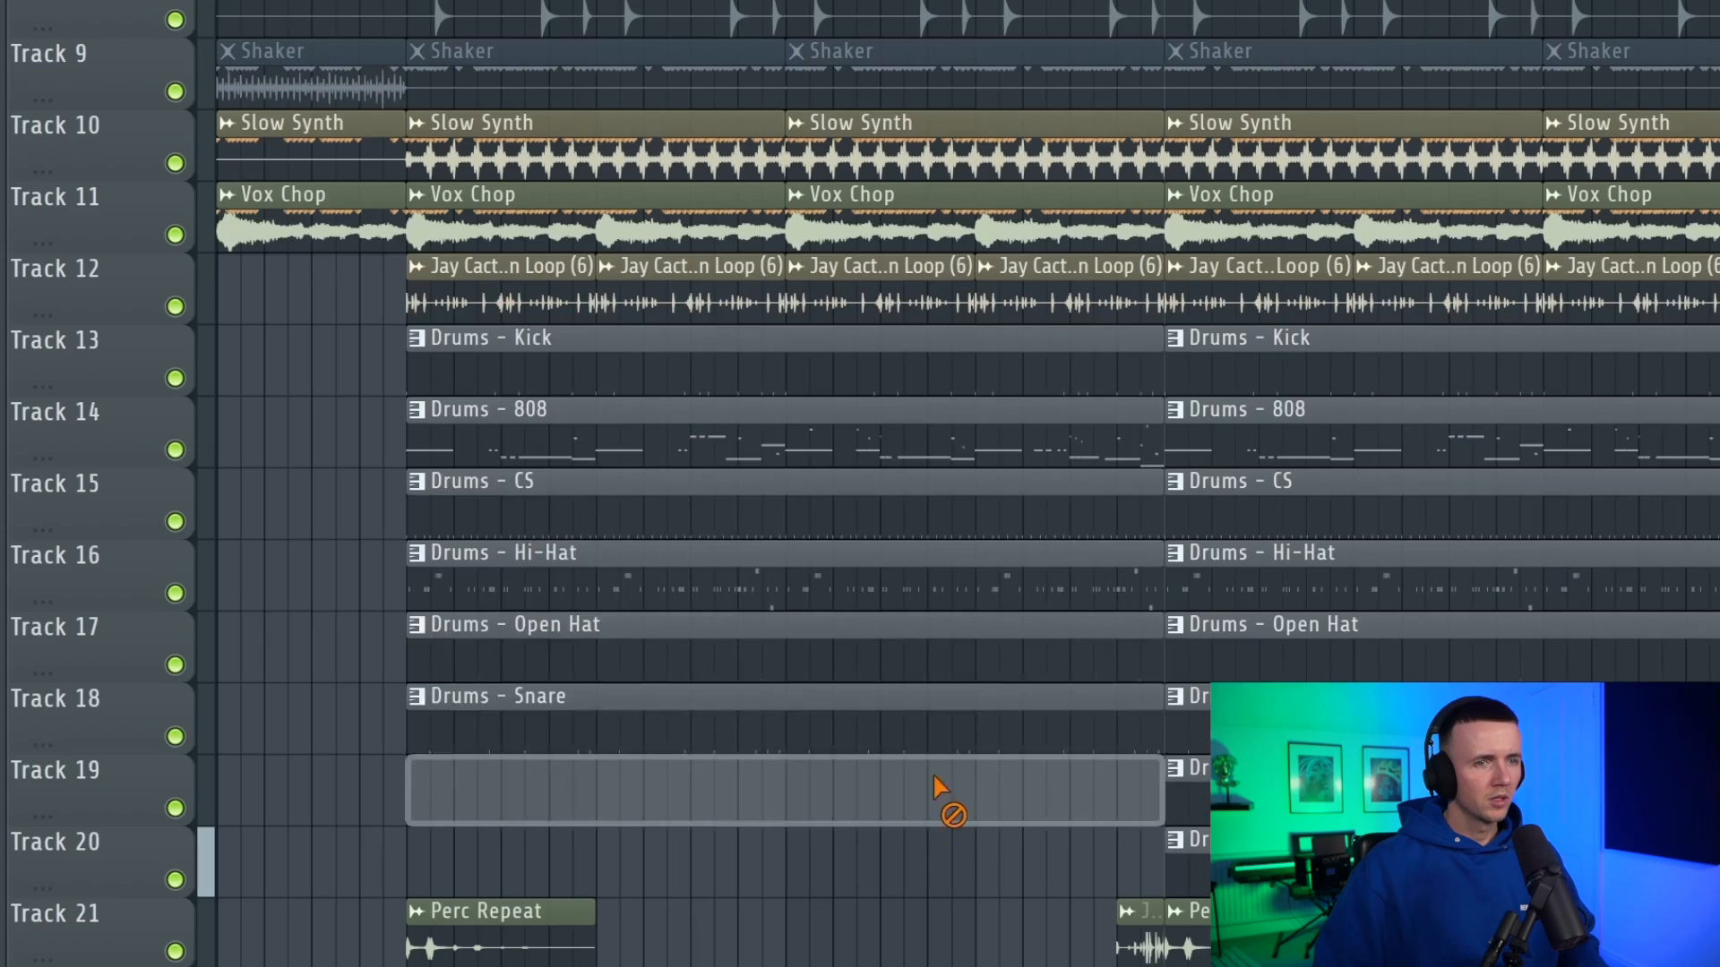
{"action": "left_click_drag", "start_coordinate": [935, 780], "coordinate": [924, 391]}
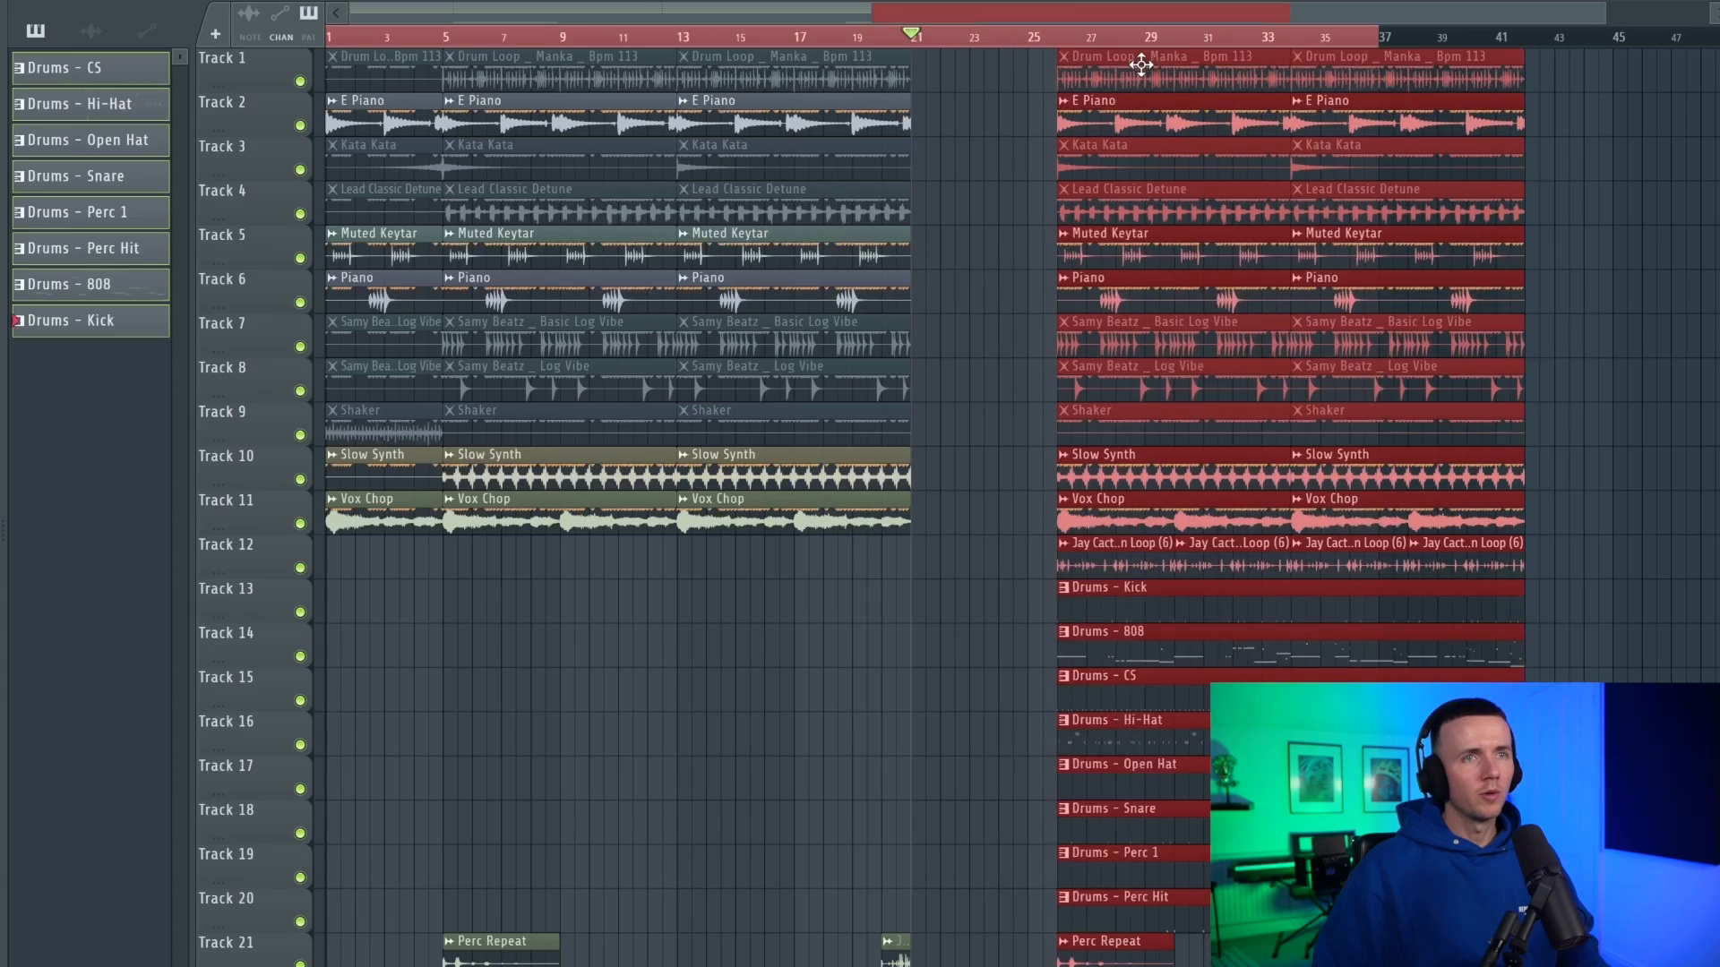
{"action": "left_click_drag", "start_coordinate": [1141, 66], "coordinate": [1207, 62]}
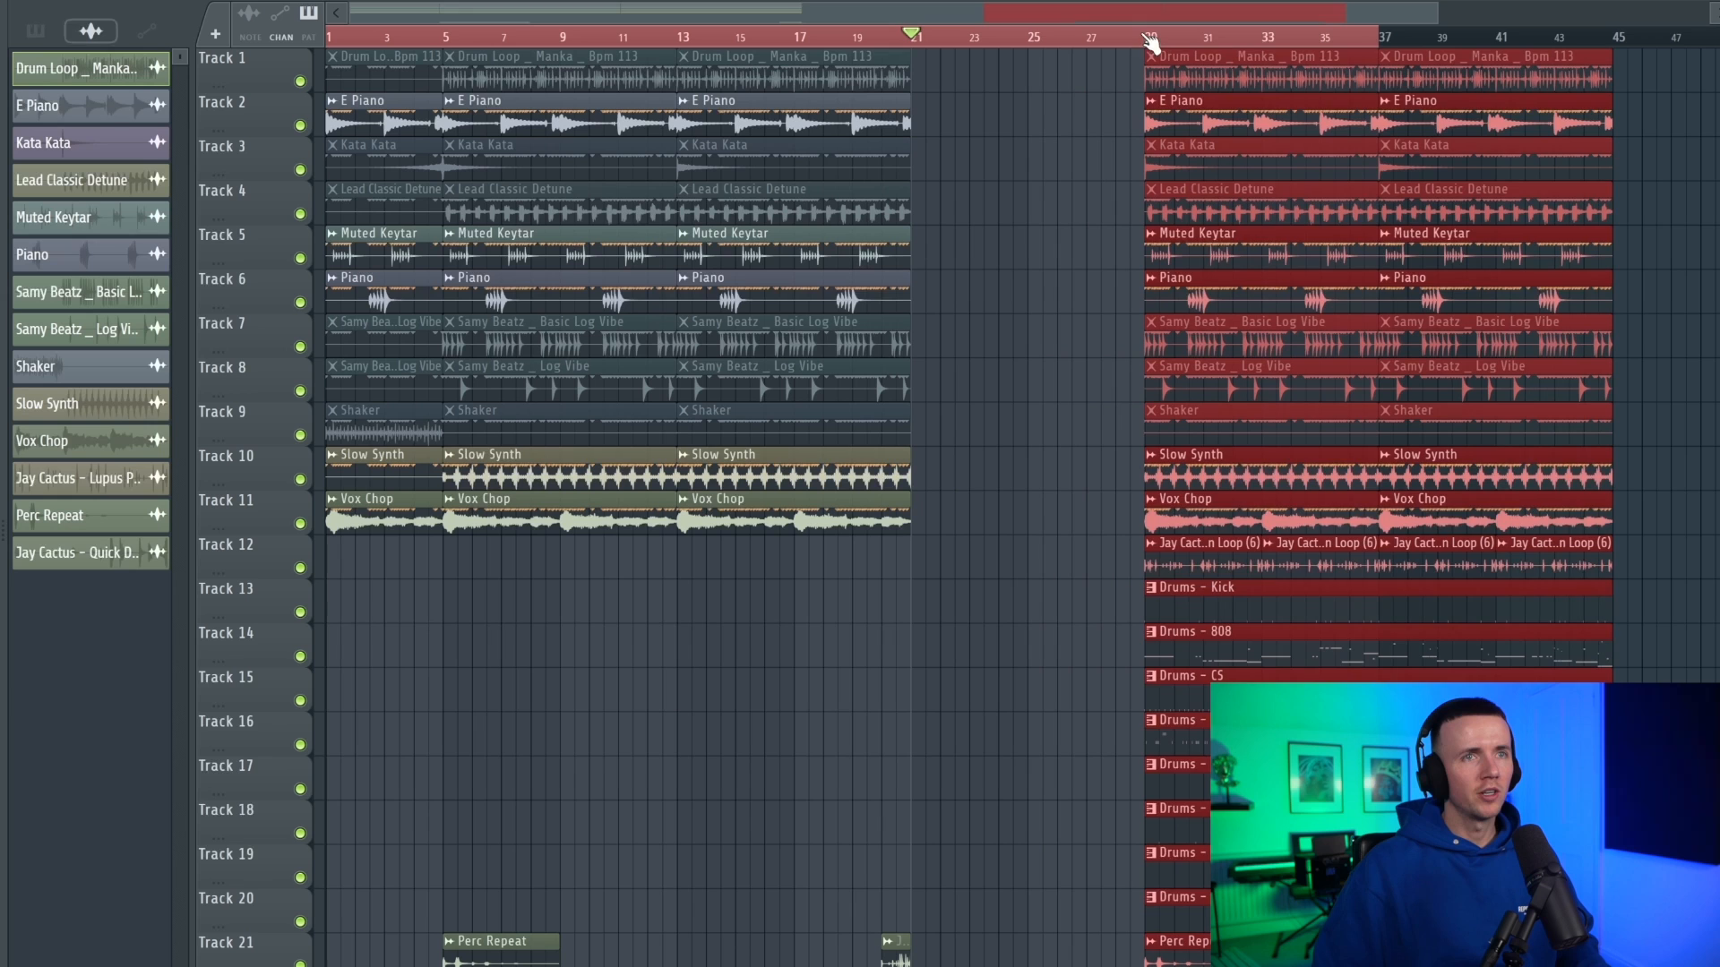
{"action": "left_click", "coordinate": [1047, 214], "text": "ctrl"}
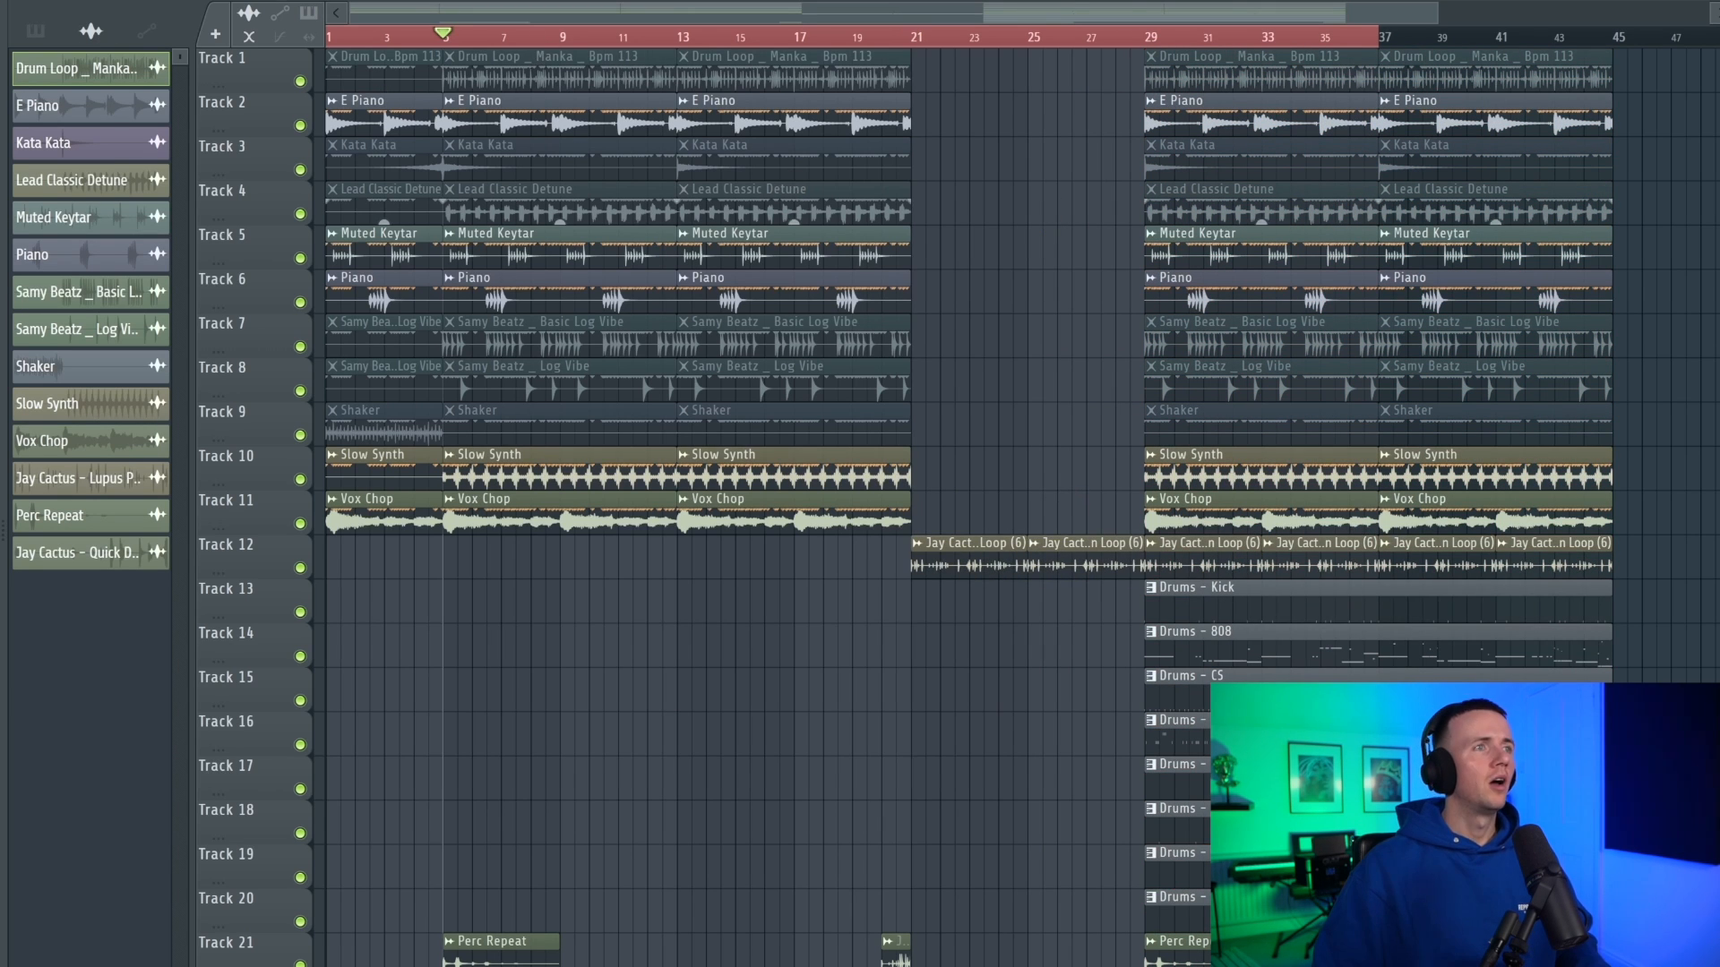
Create an automation clip for the project tempo and copy the lowered tempo value.
{"action": "right_click", "coordinate": [98, 0]}
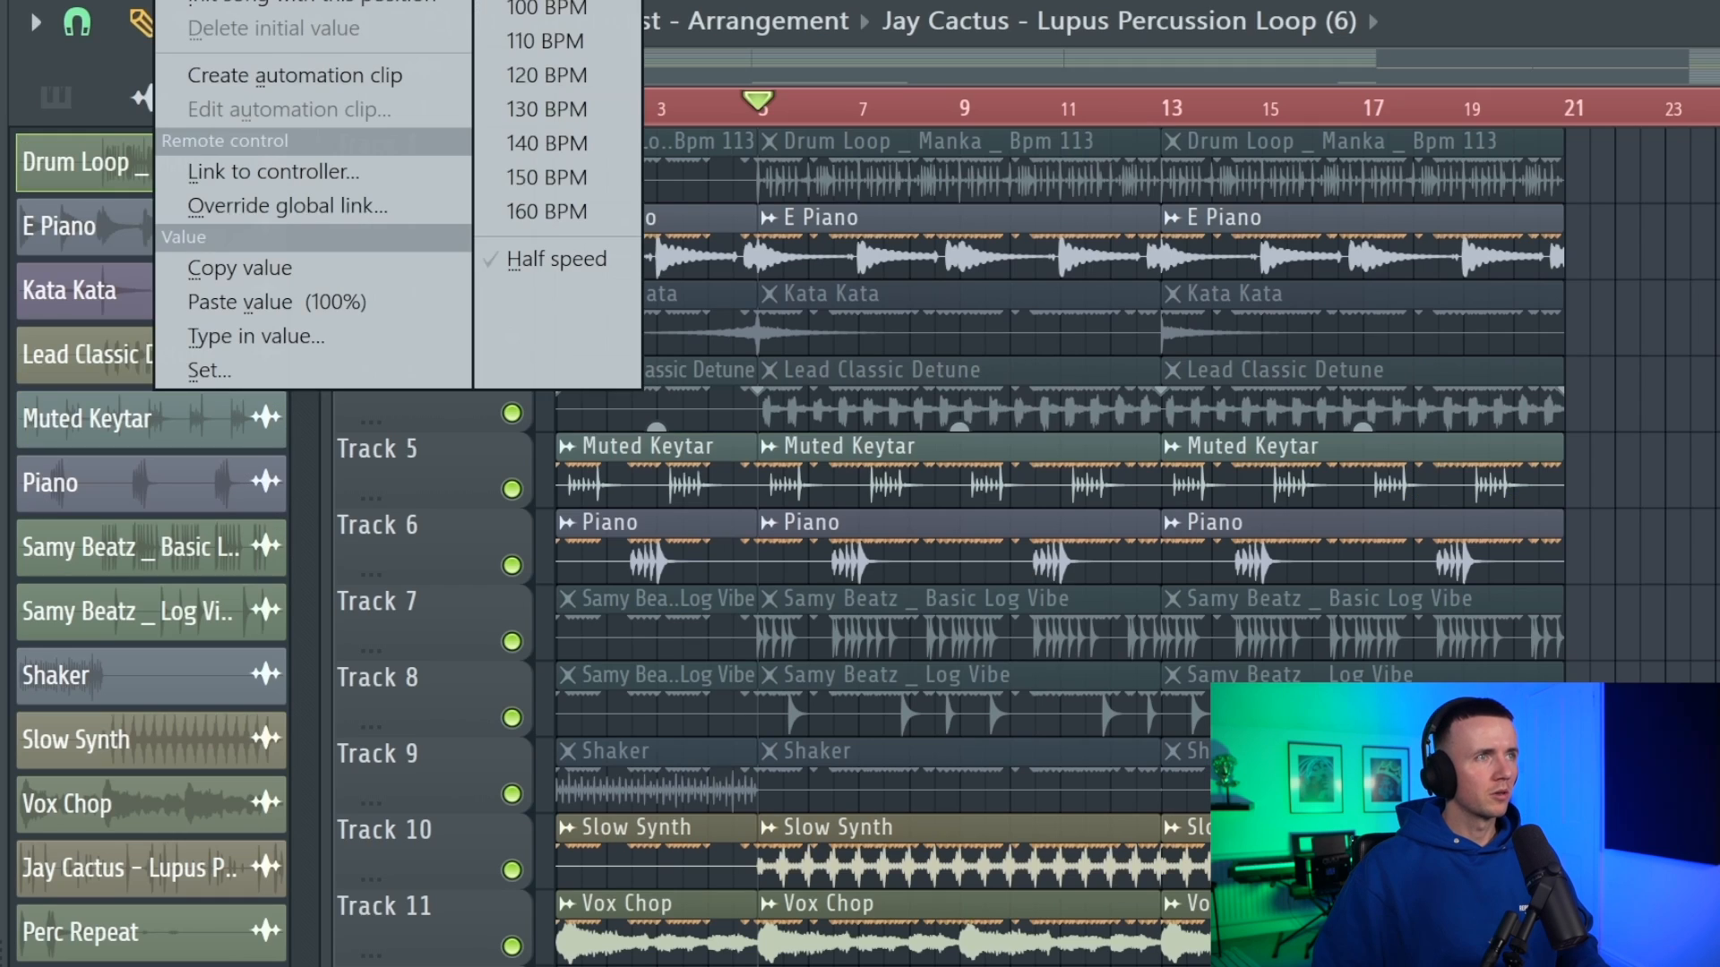
{"action": "left_click", "coordinate": [272, 72]}
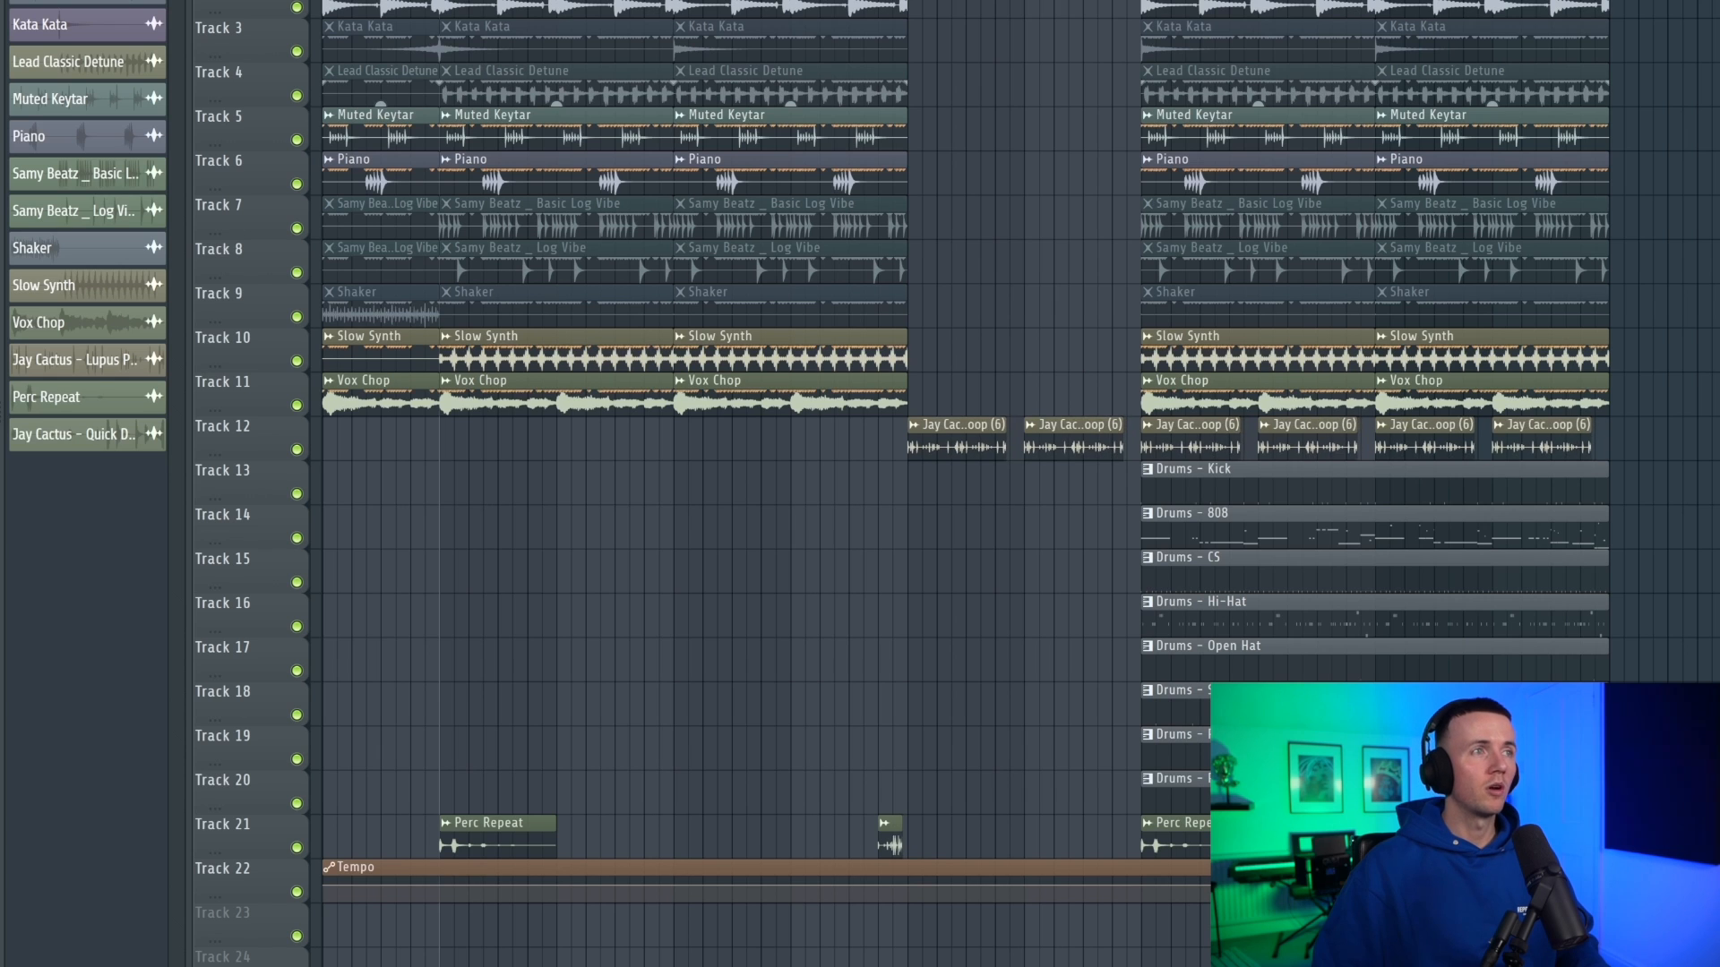
{"action": "right_click", "coordinate": [91, 2]}
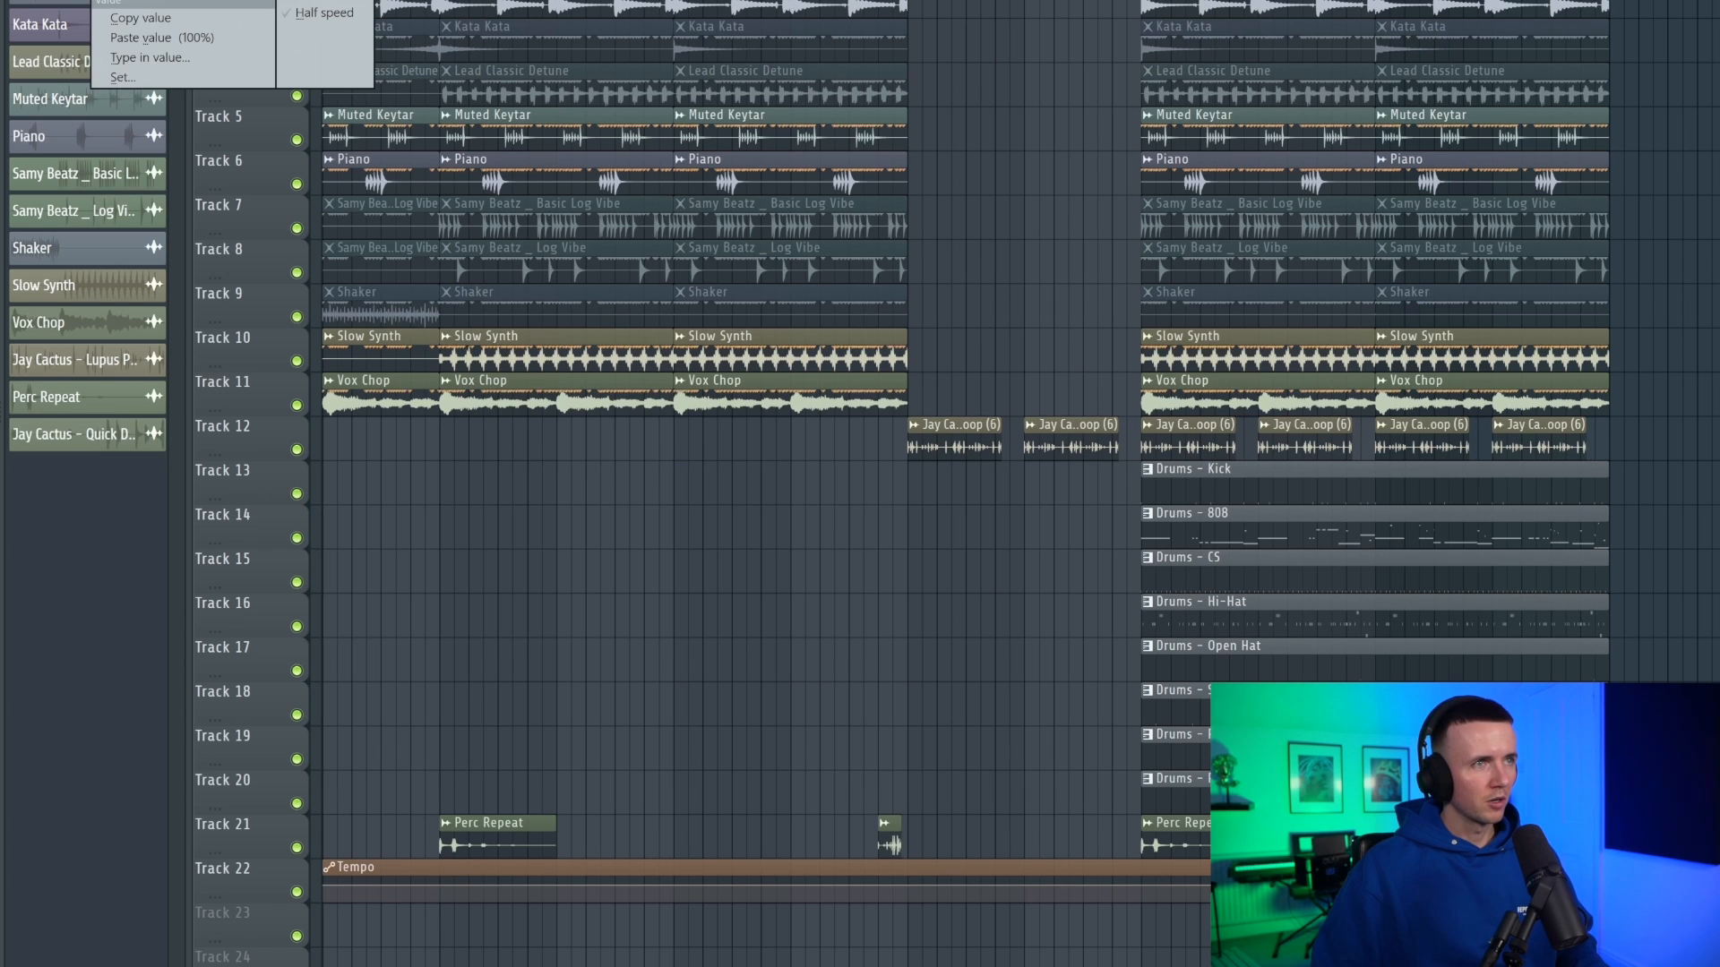
{"action": "left_click", "coordinate": [218, 19]}
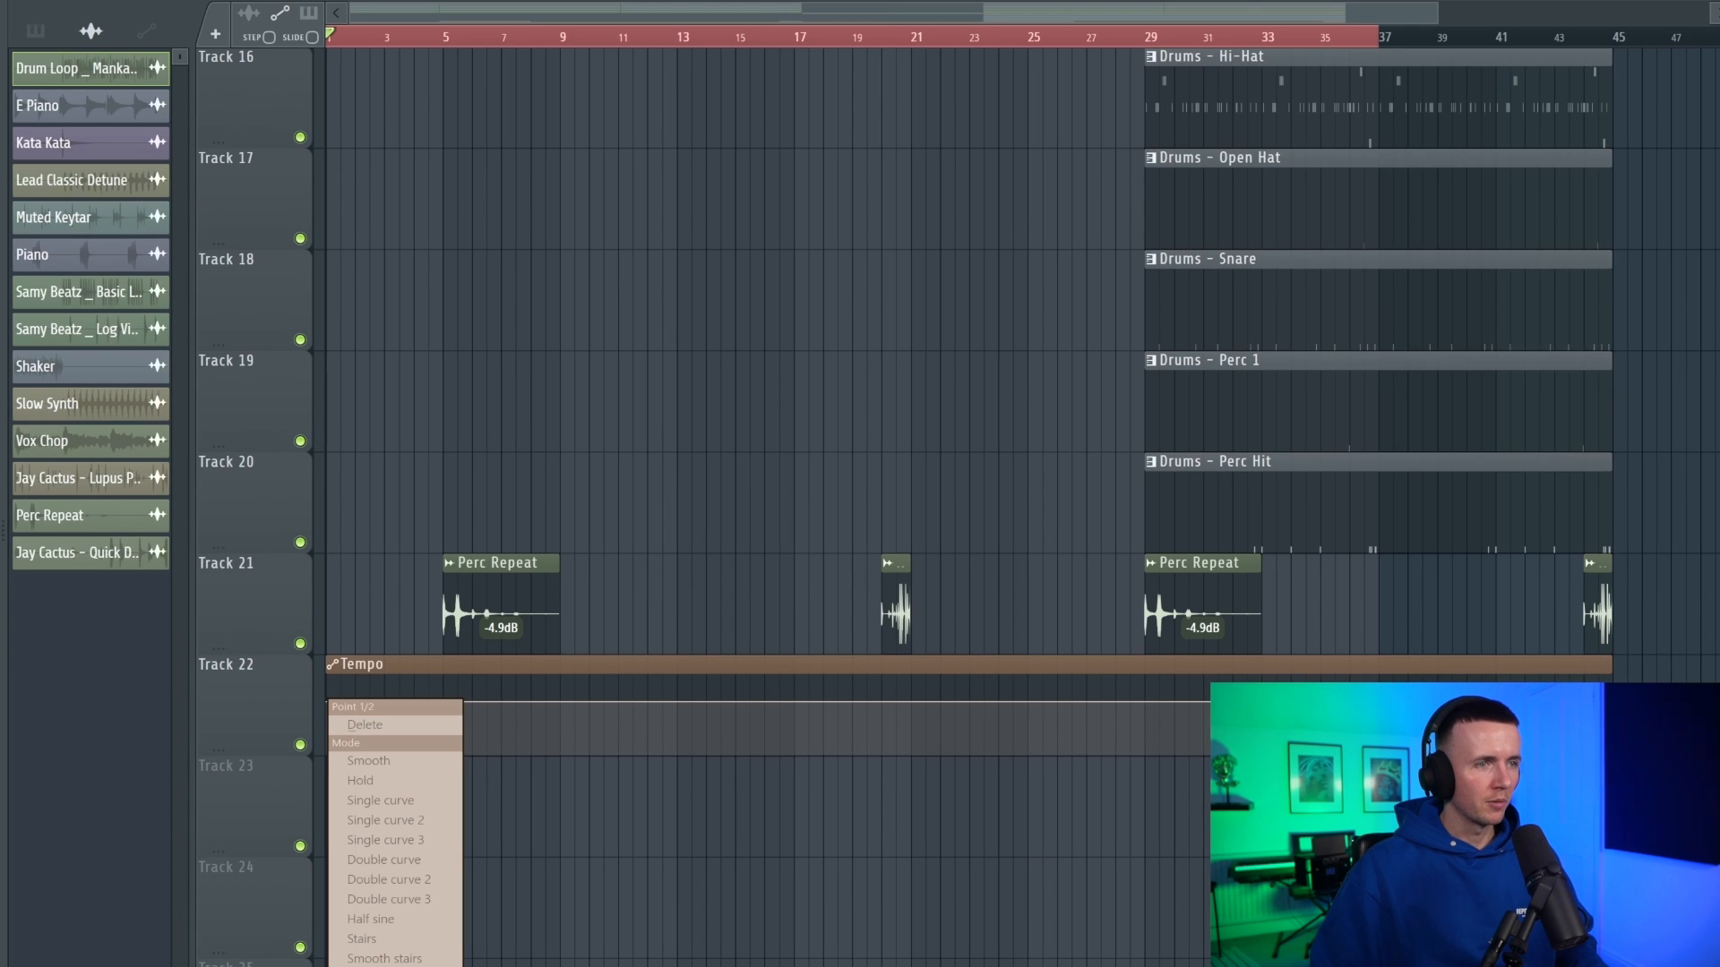
Shape the Tempo automation with points at bar 21 so the lower tempo holds until there and then steps up abruptly.
{"action": "left_click_drag", "start_coordinate": [712, 588], "coordinate": [712, 616]}
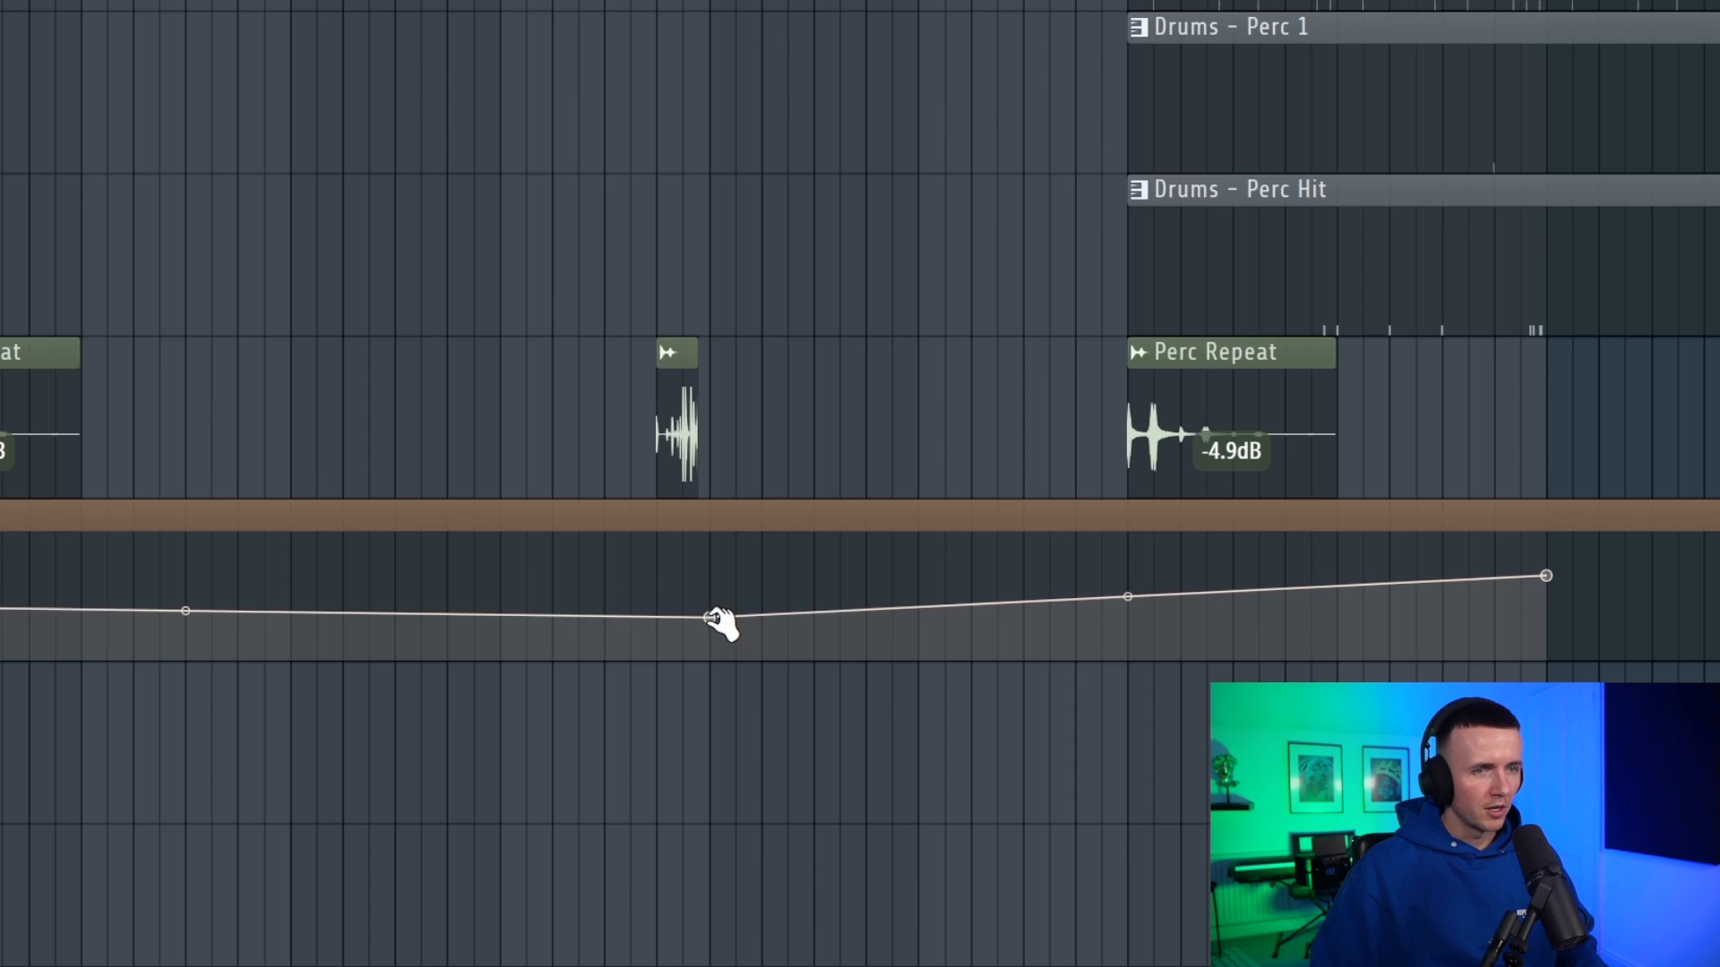
{"action": "right_click", "coordinate": [711, 615]}
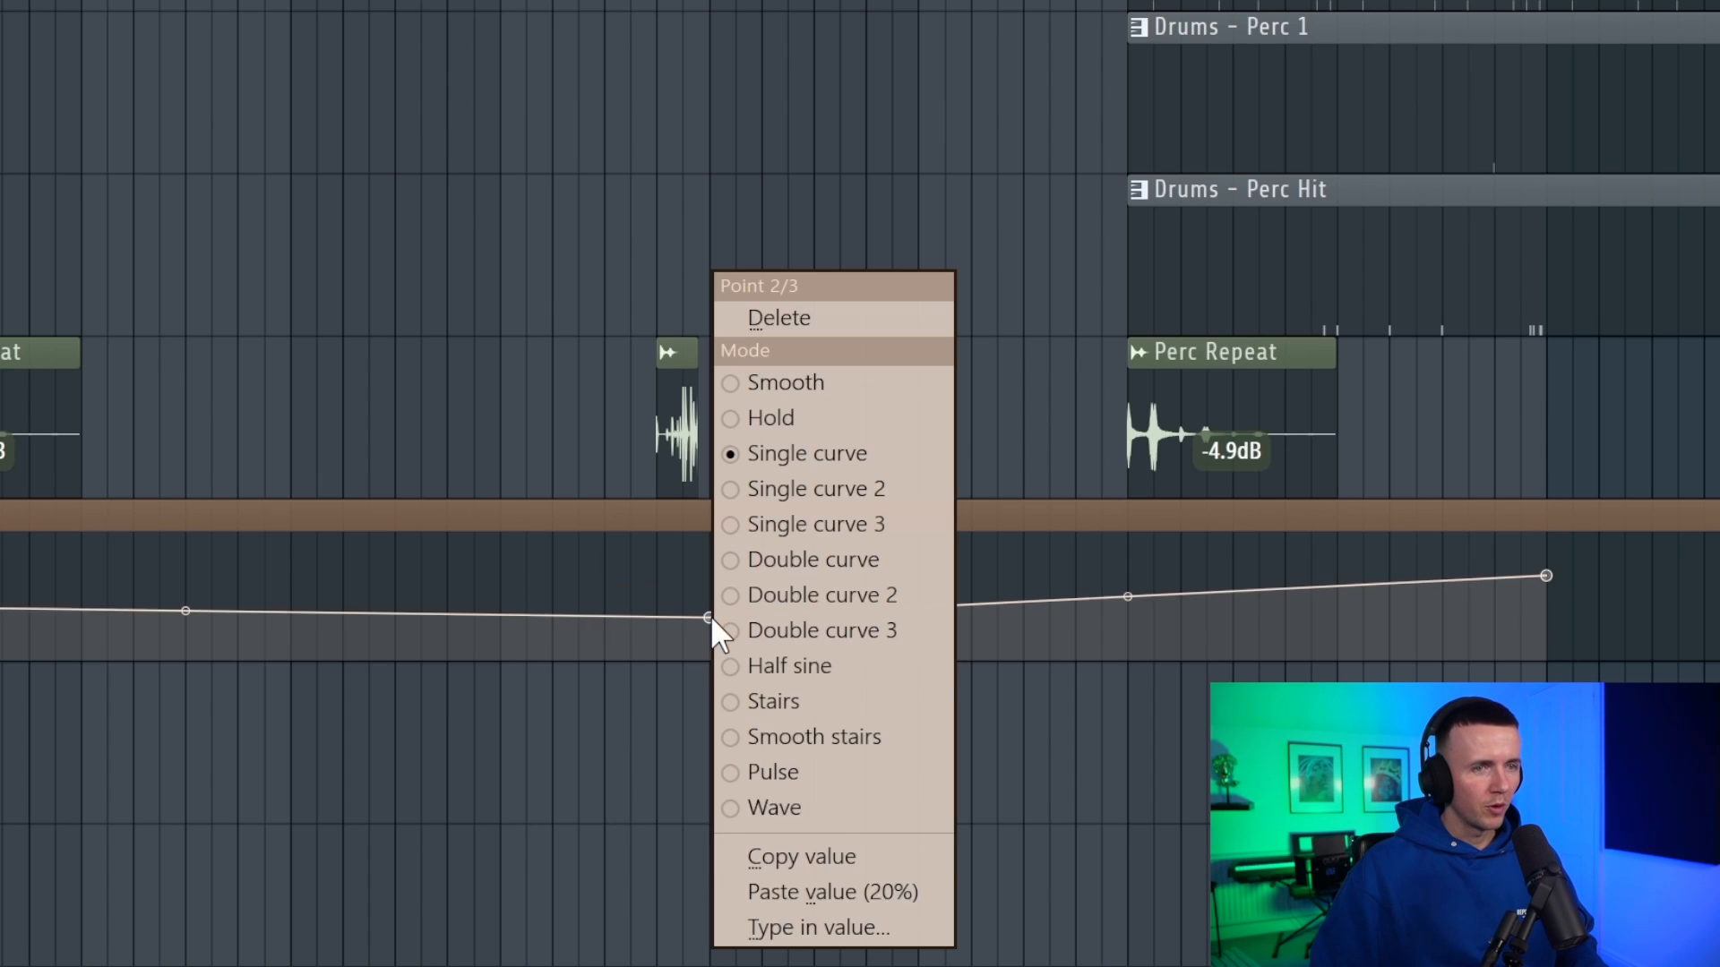
{"action": "left_click", "coordinate": [856, 903]}
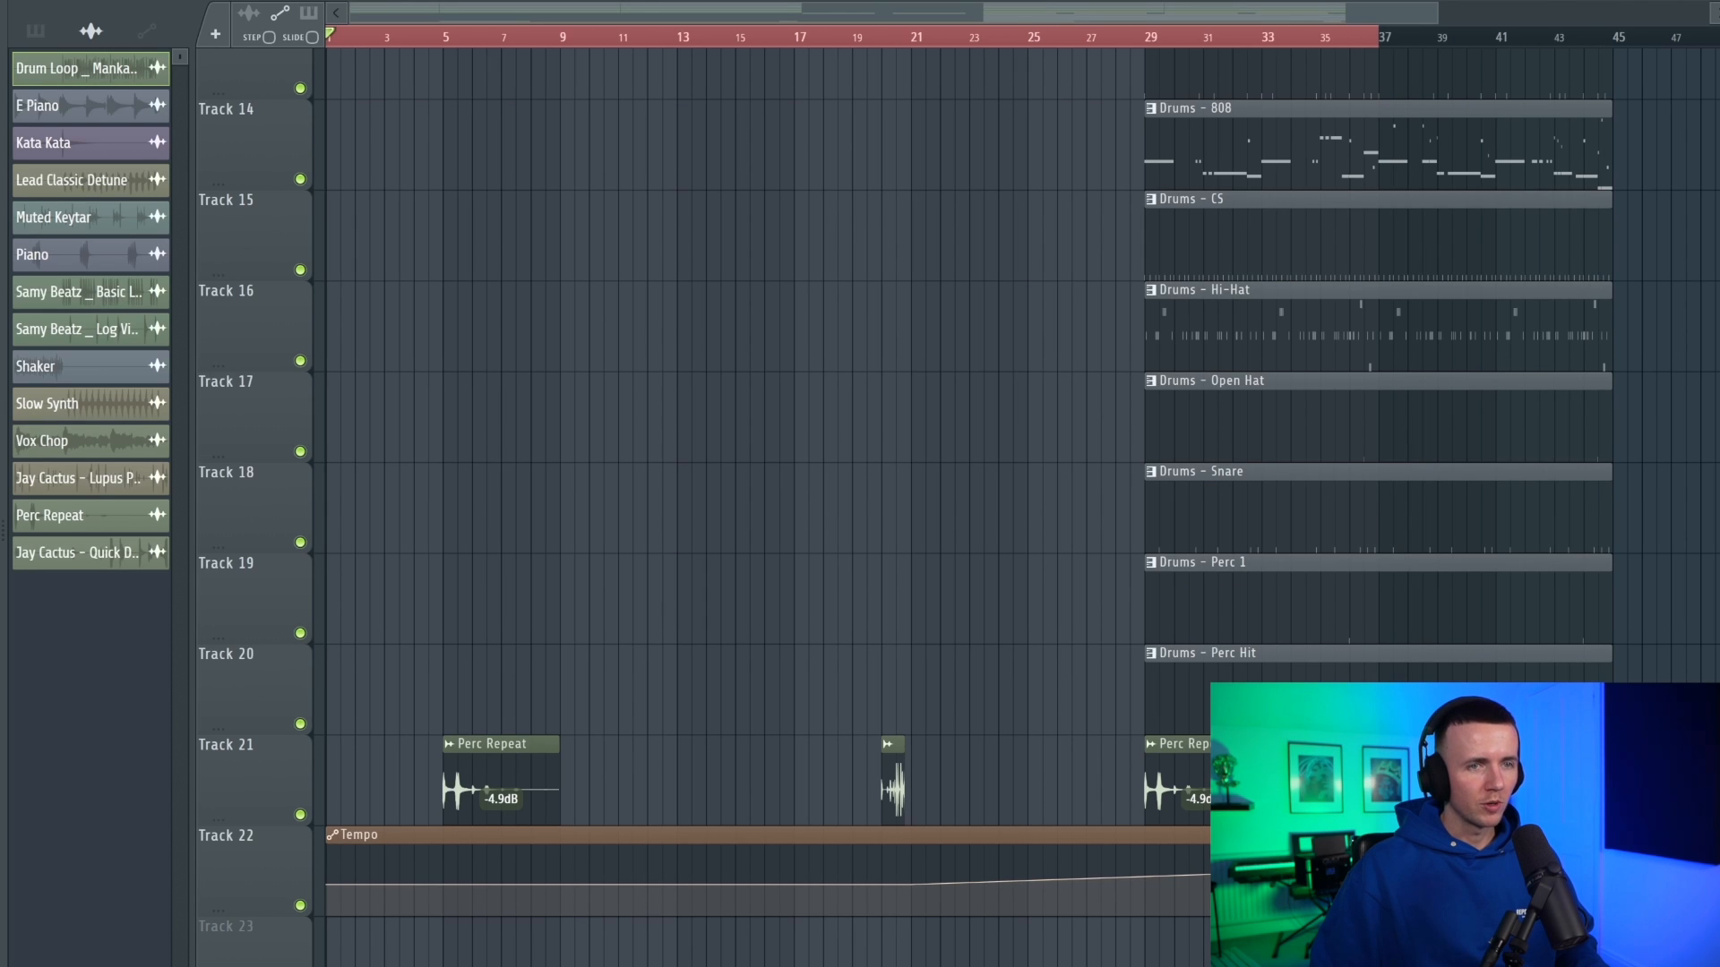
{"action": "right_click", "coordinate": [914, 876]}
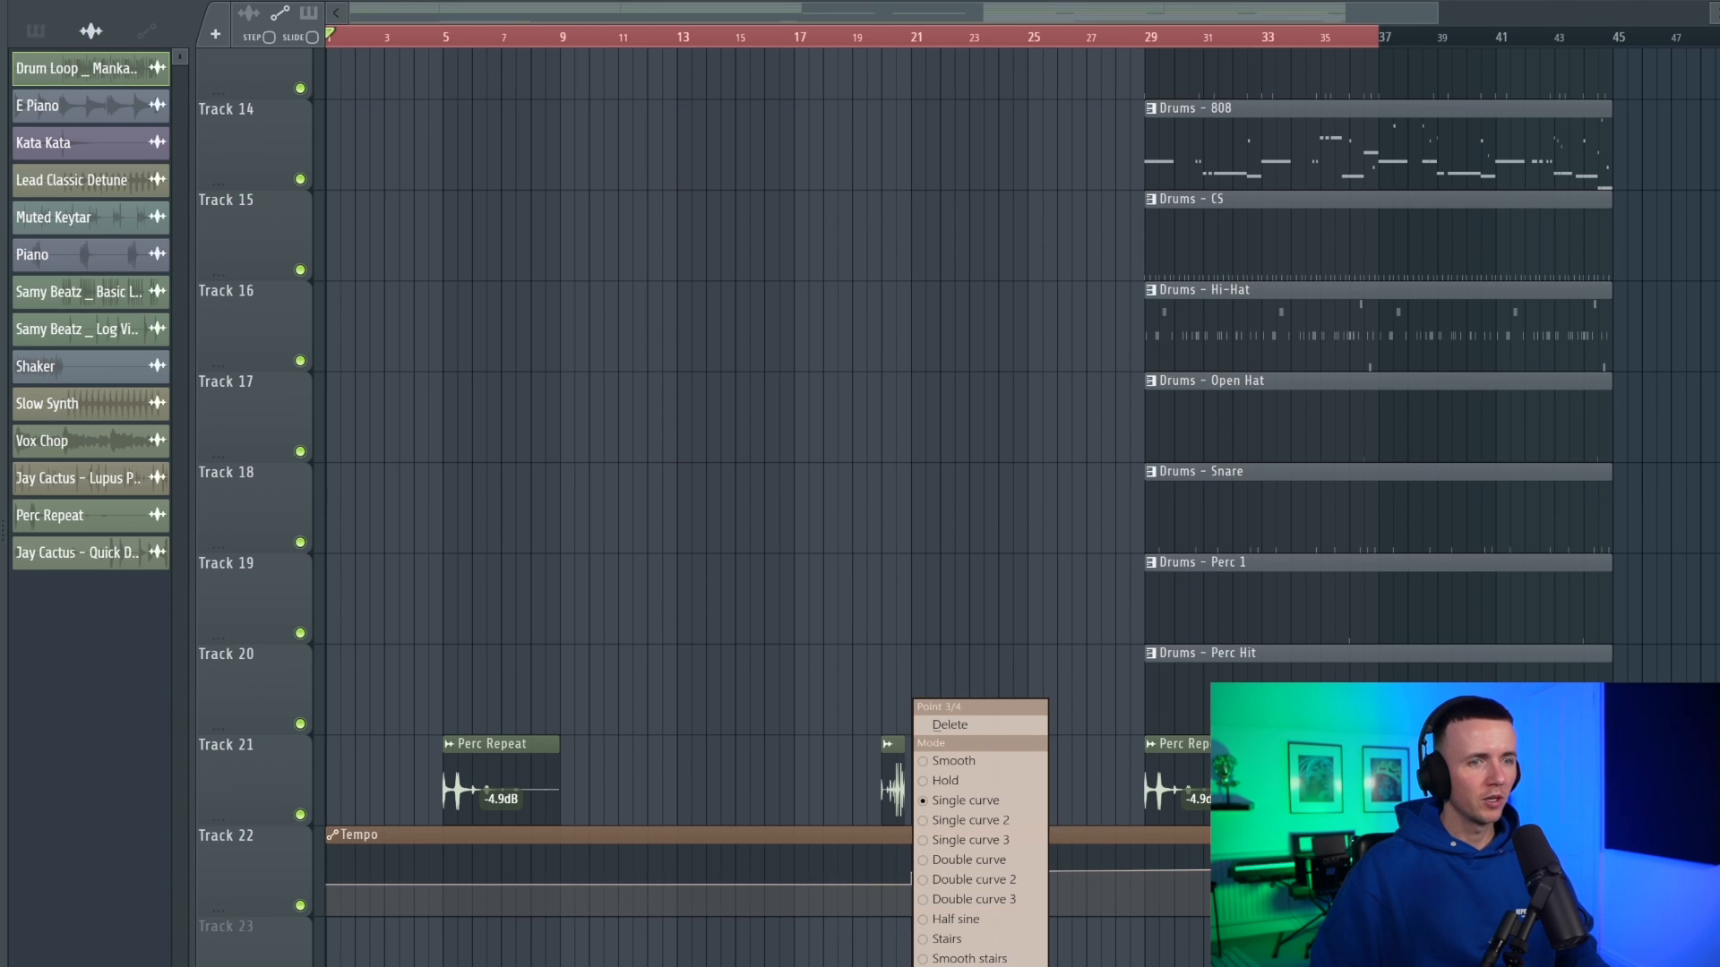
{"action": "left_click", "coordinate": [956, 966]}
{"action": "scroll", "coordinate": [949, 574], "scroll_direction": "down", "scroll_amount": 2}
{"action": "left_click", "coordinate": [866, 38]}
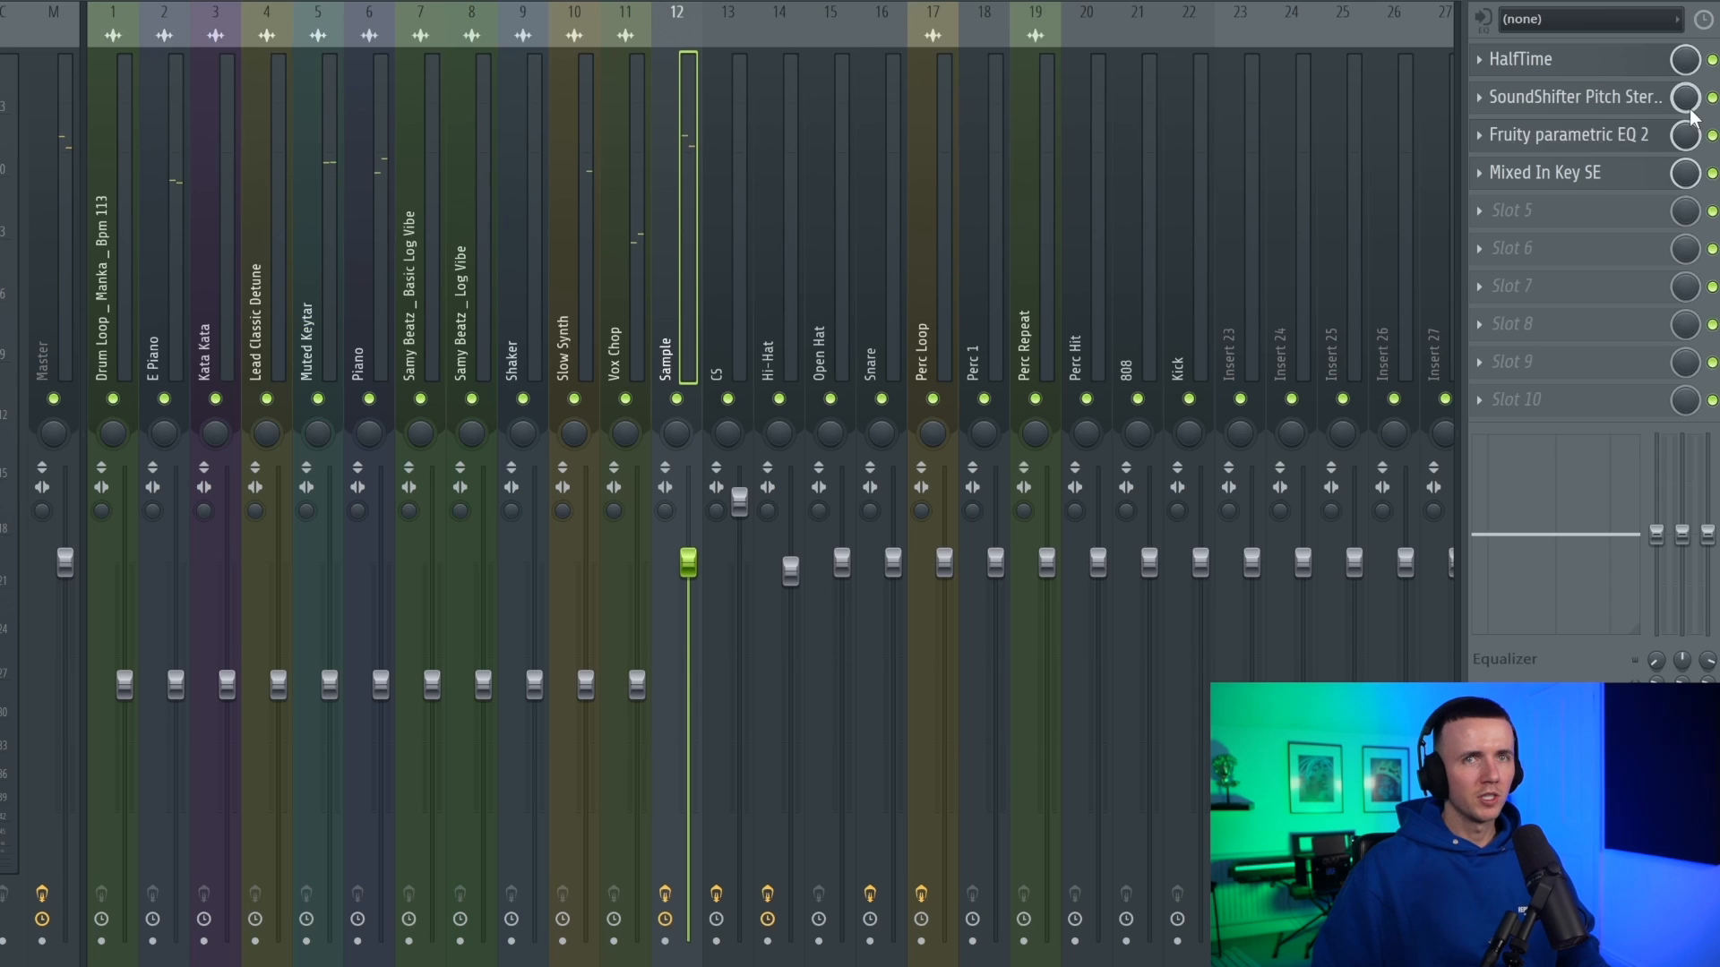
Create mix-level automation clips for the Sample channel's SoundShifter Pitch Stereo and Parametric EQ 2, and lower the EQ clip's starting point.
{"action": "right_click", "coordinate": [1690, 105]}
{"action": "left_click", "coordinate": [1647, 257]}
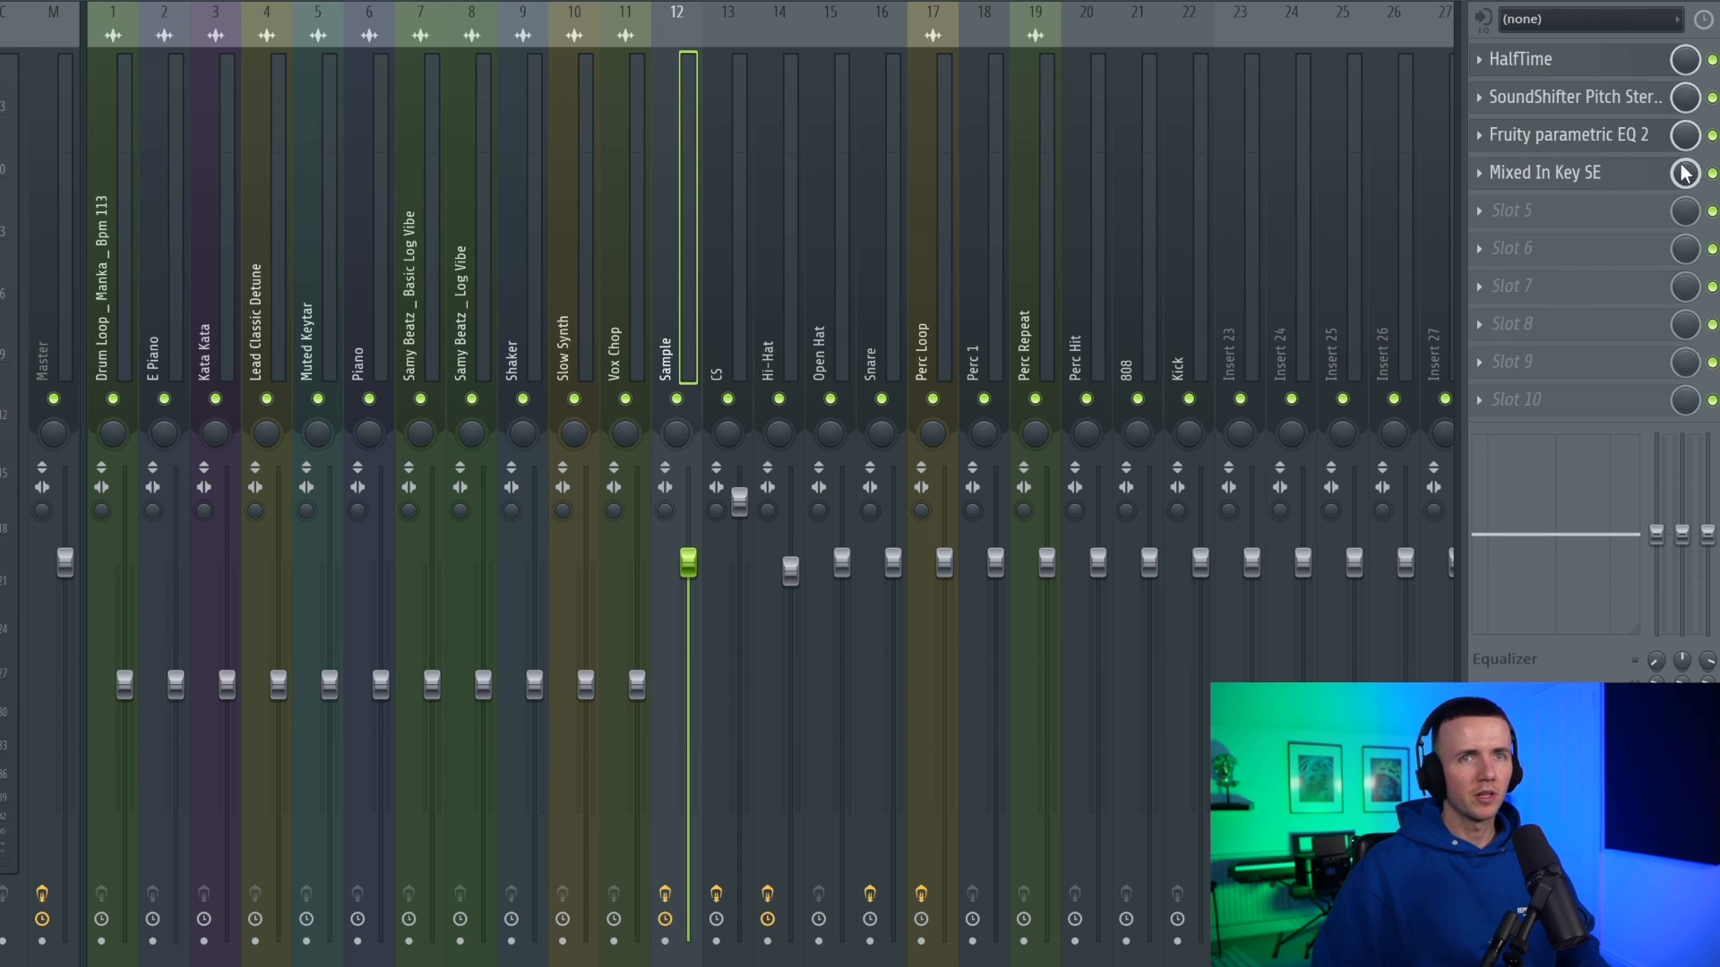
{"action": "right_click", "coordinate": [1684, 172]}
{"action": "left_click", "coordinate": [1646, 221]}
{"action": "key", "text": "F5"}
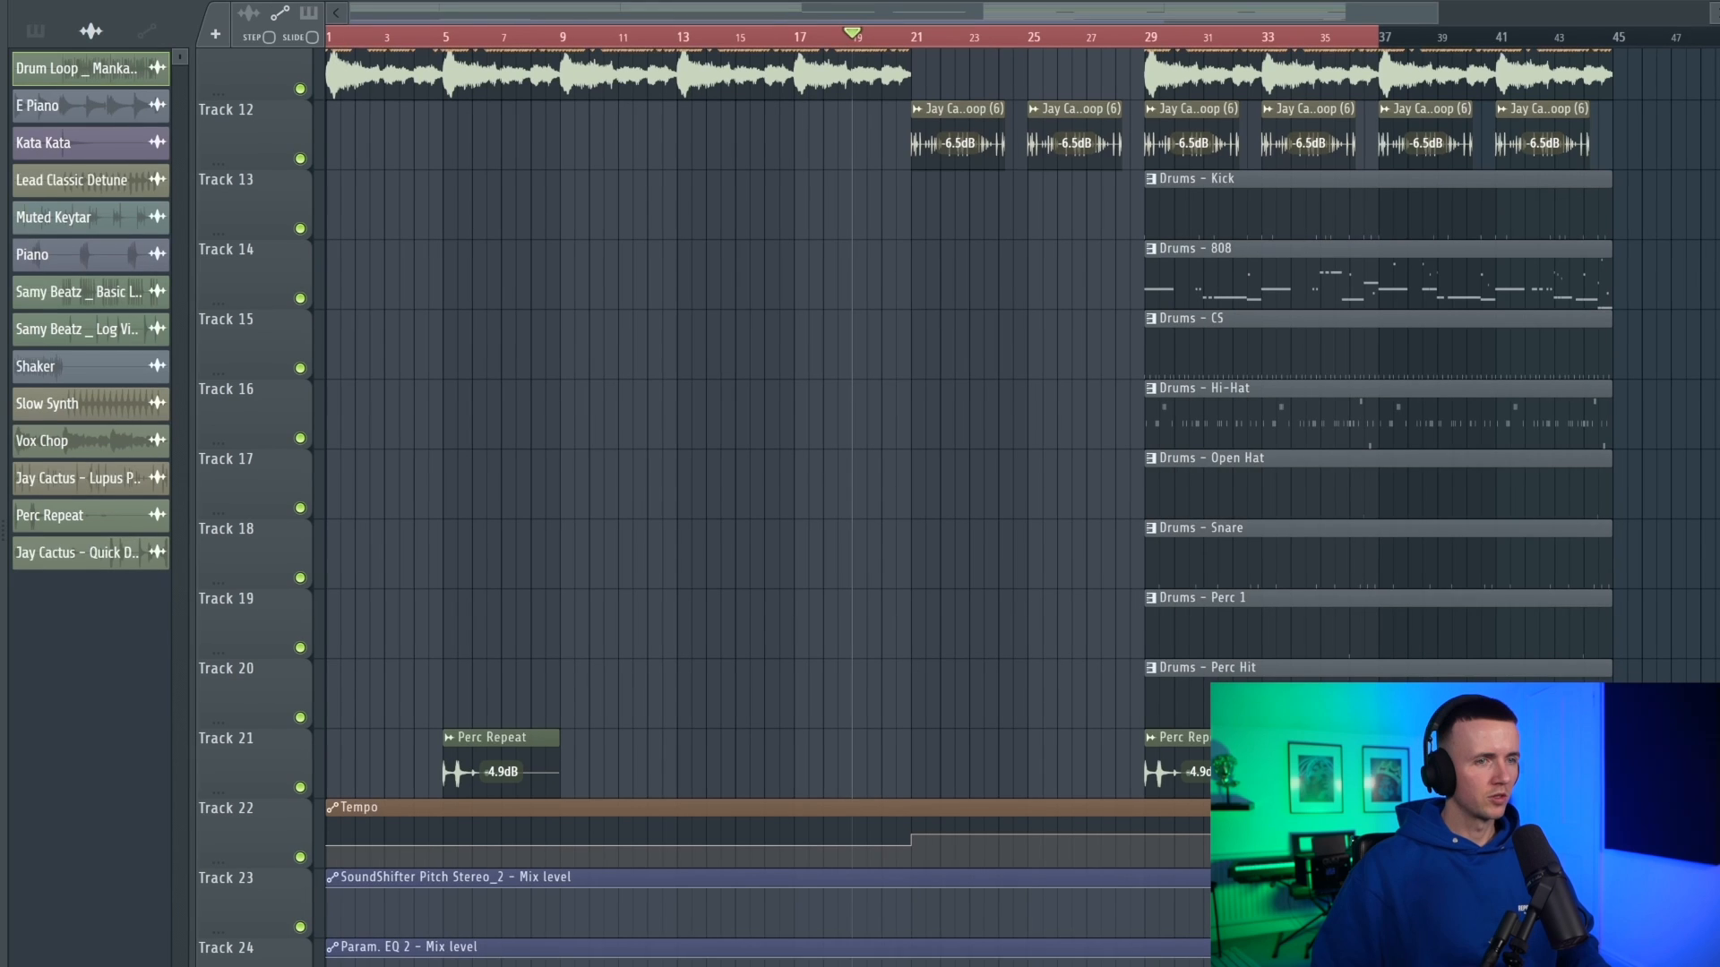
{"action": "left_click_drag", "start_coordinate": [334, 958], "coordinate": [333, 966]}
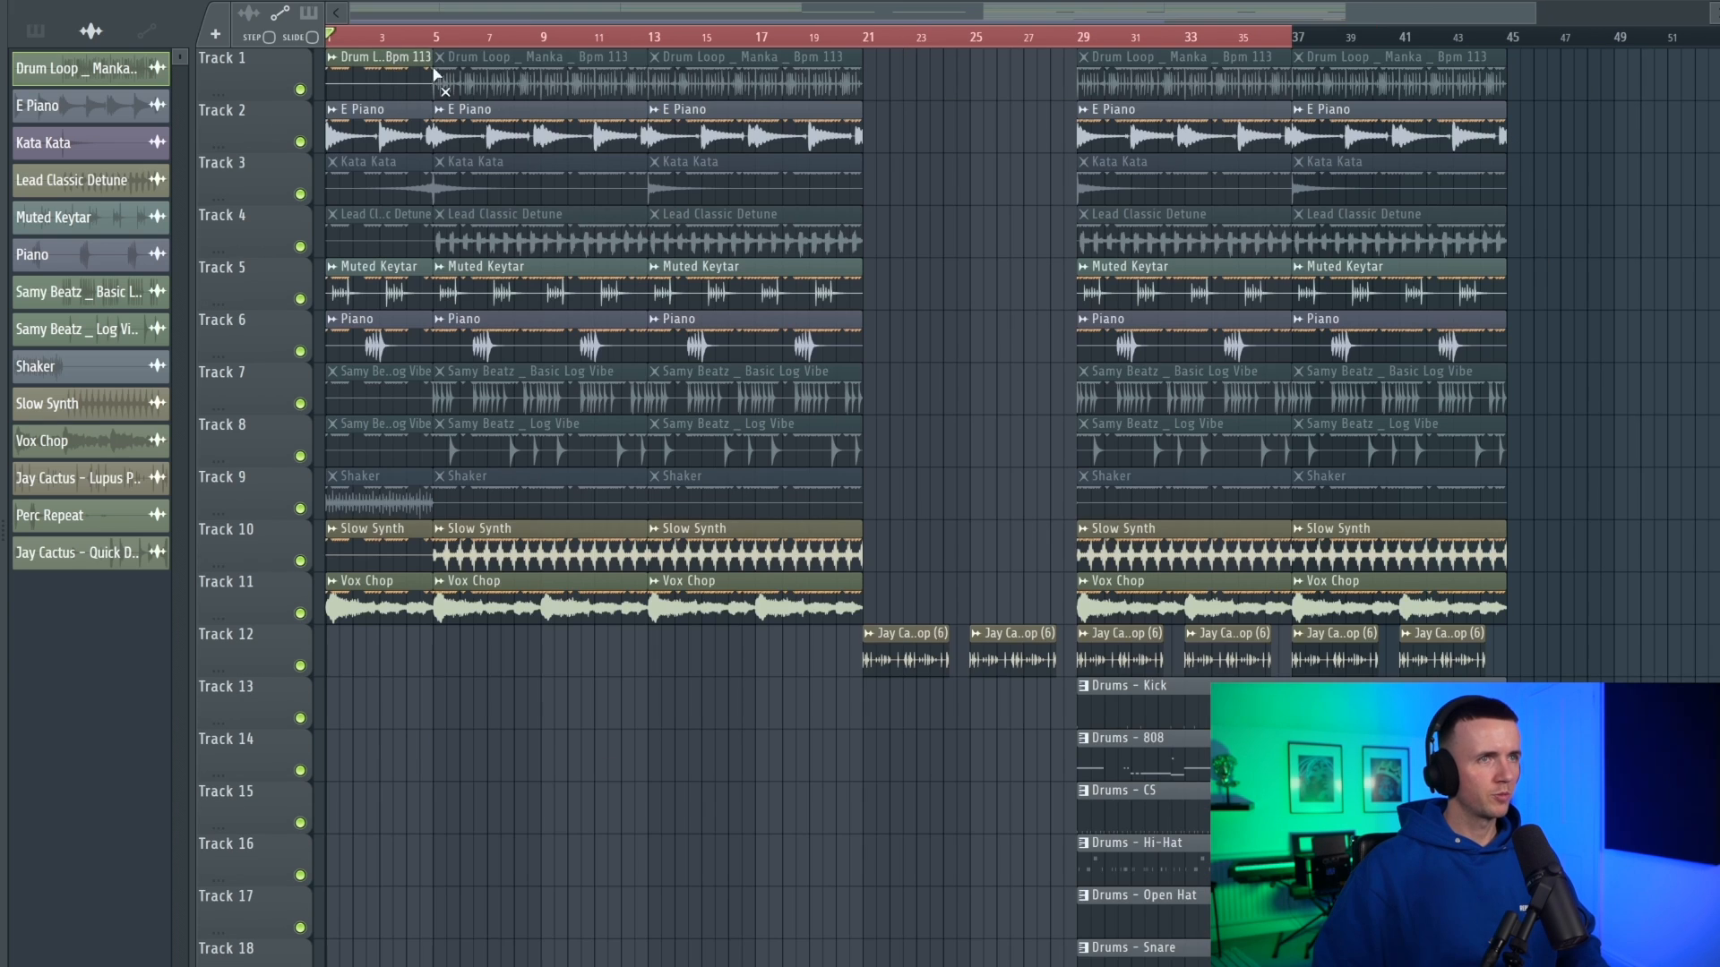
Unmute the muted sample clips before bar 21, except Lead Classic Detune in bars 5–13 and Shaker in bars 13–21.
{"action": "left_click", "coordinate": [434, 71]}
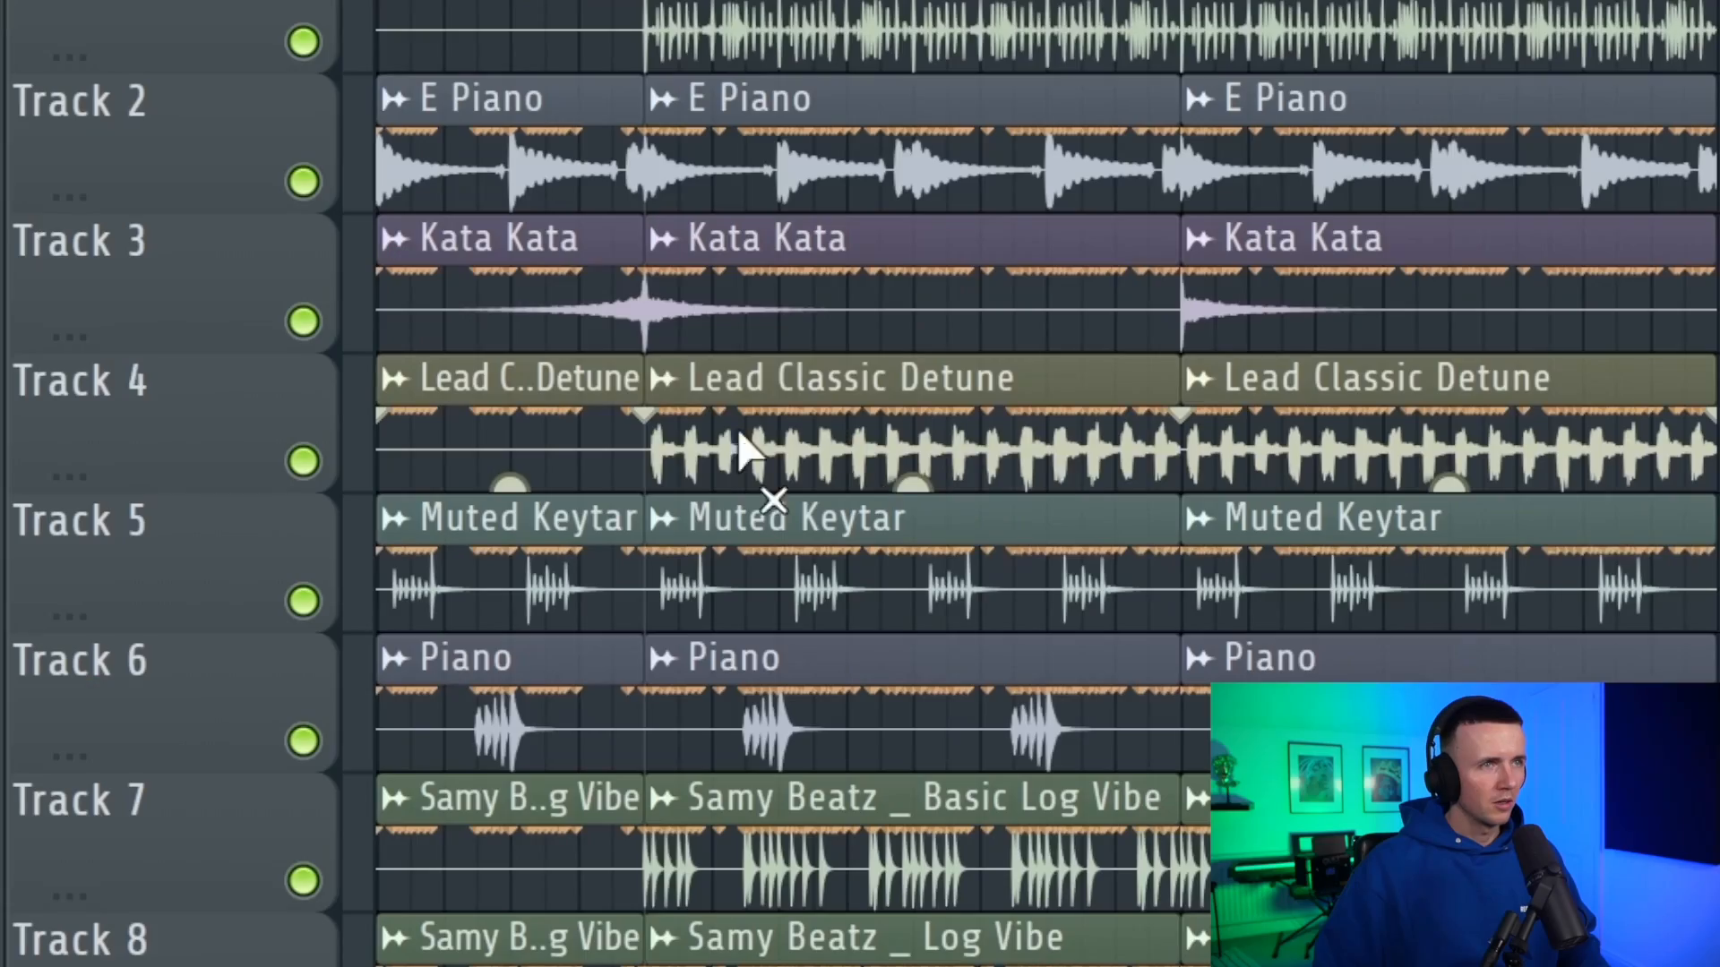
{"action": "left_click", "coordinate": [858, 446]}
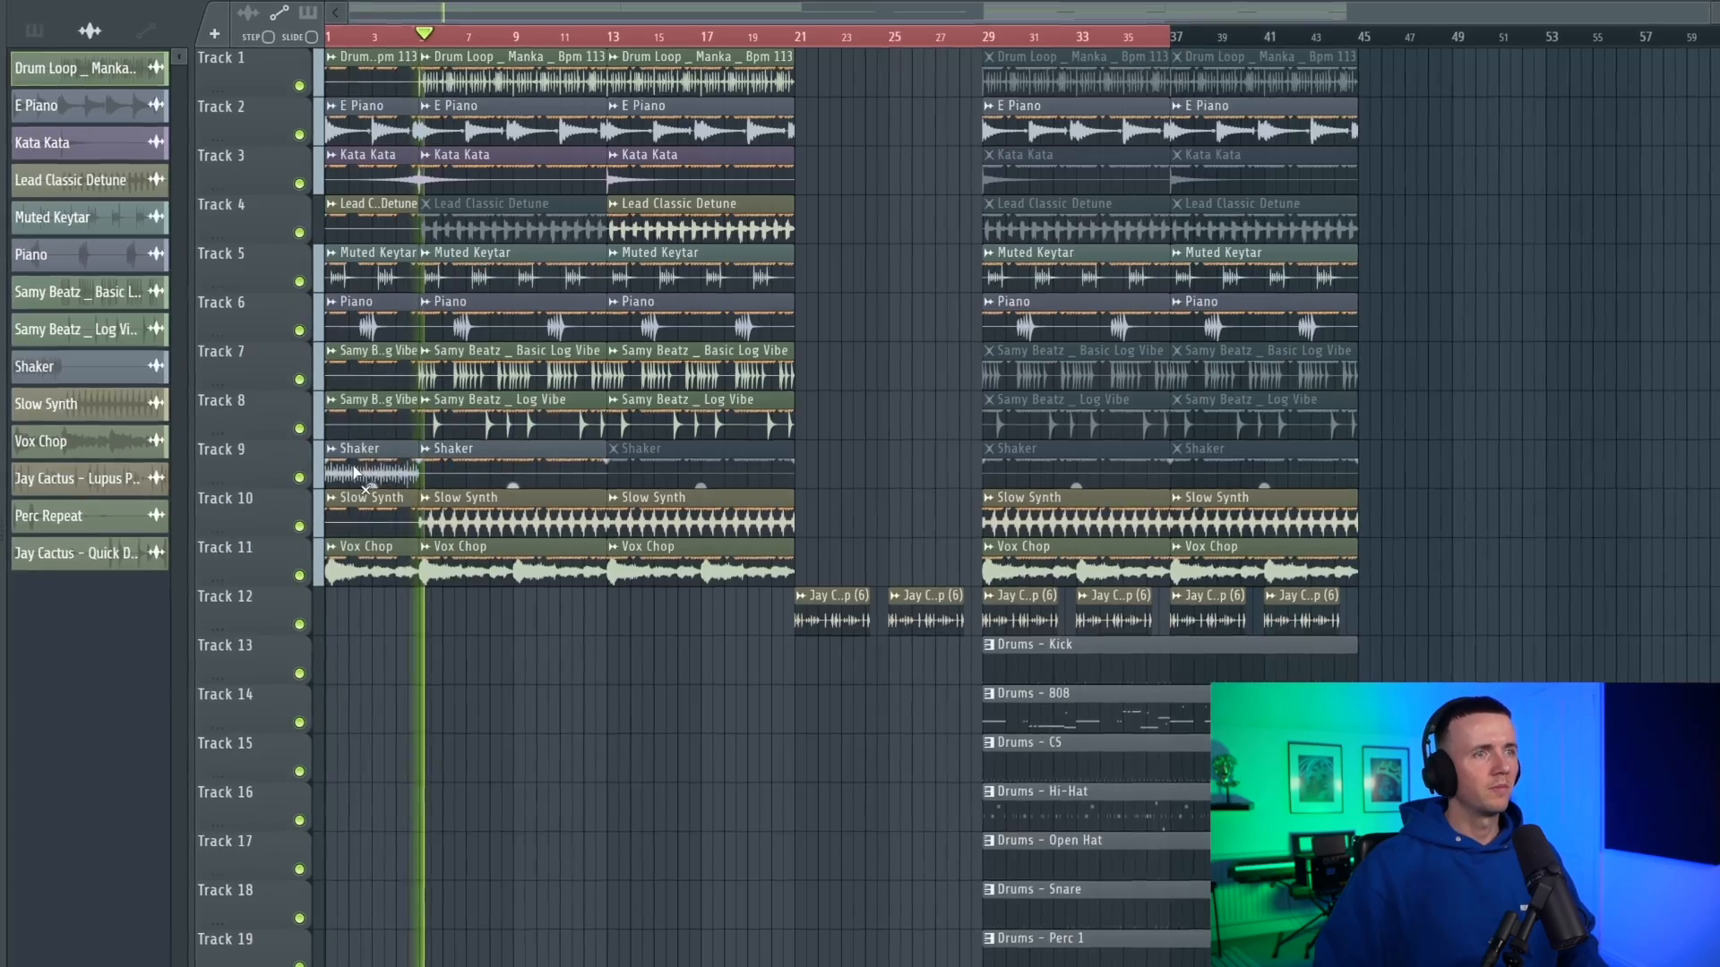
{"action": "scroll", "coordinate": [337, 480], "scroll_direction": "down", "scroll_amount": 2}
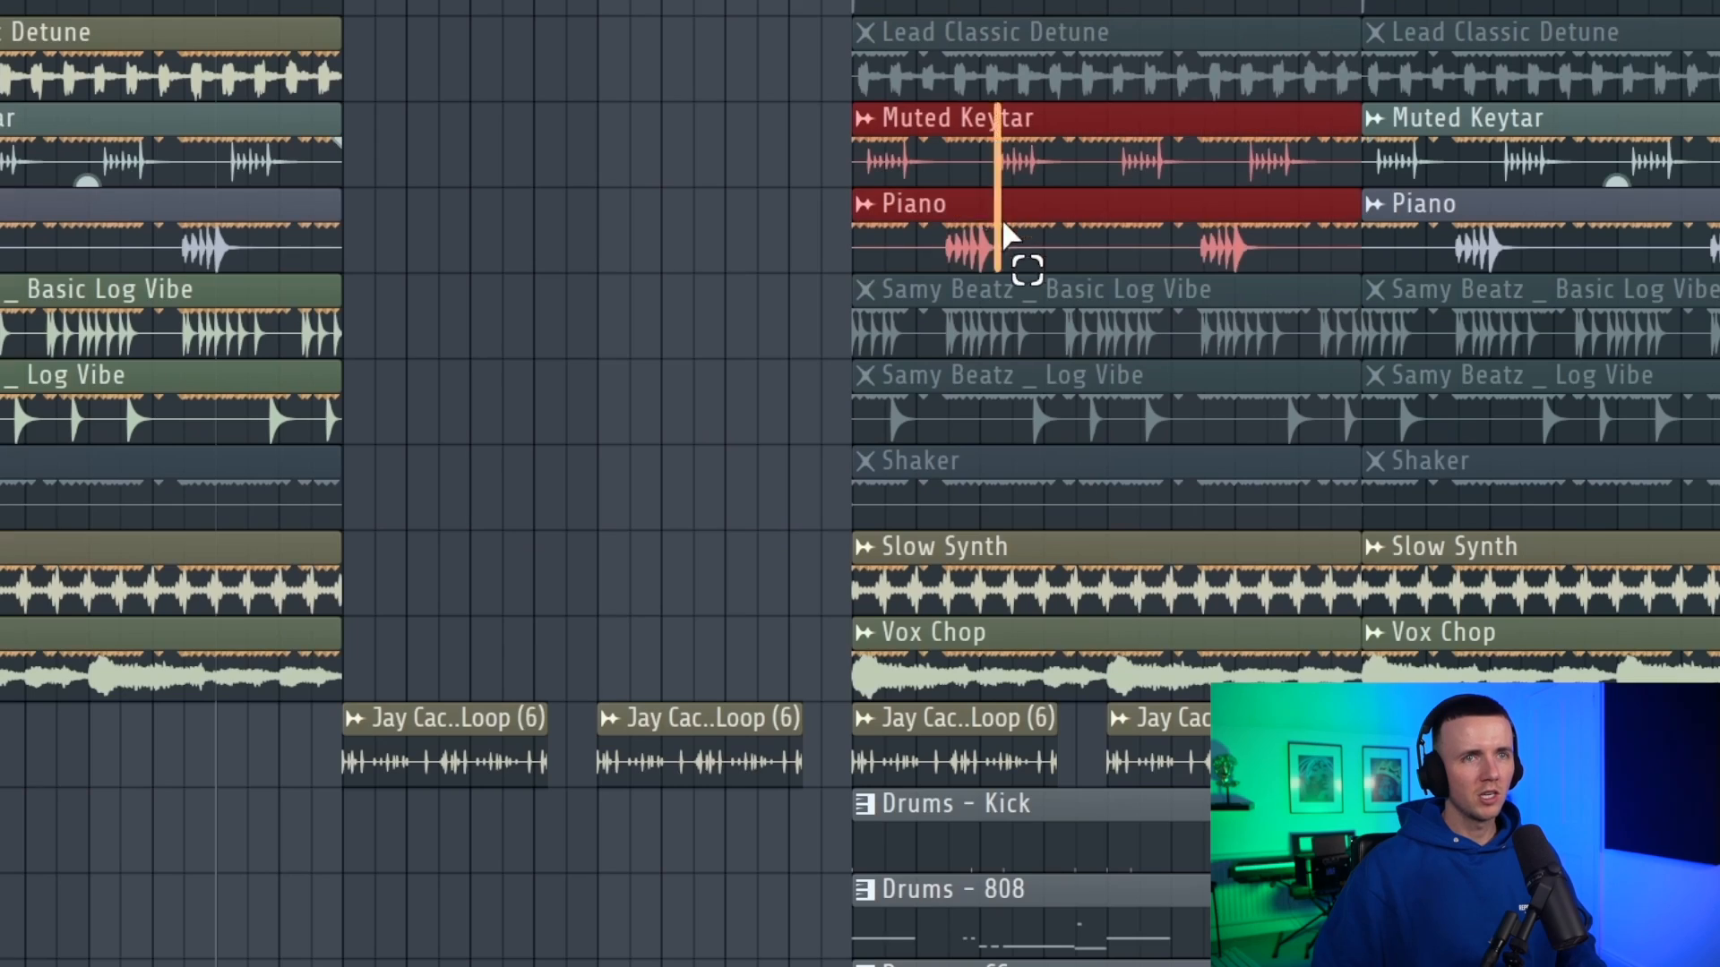
Copy the E Piano, Muted Keytar, Piano, Slow Synth and Vox Chop clips from bar 29 into the gap starting at bar 21.
{"action": "left_click", "coordinate": [968, 573], "text": "ctrl+shift"}
{"action": "left_click", "coordinate": [984, 653], "text": "ctrl+shift"}
{"action": "left_click_drag", "start_coordinate": [984, 646], "coordinate": [538, 647]}
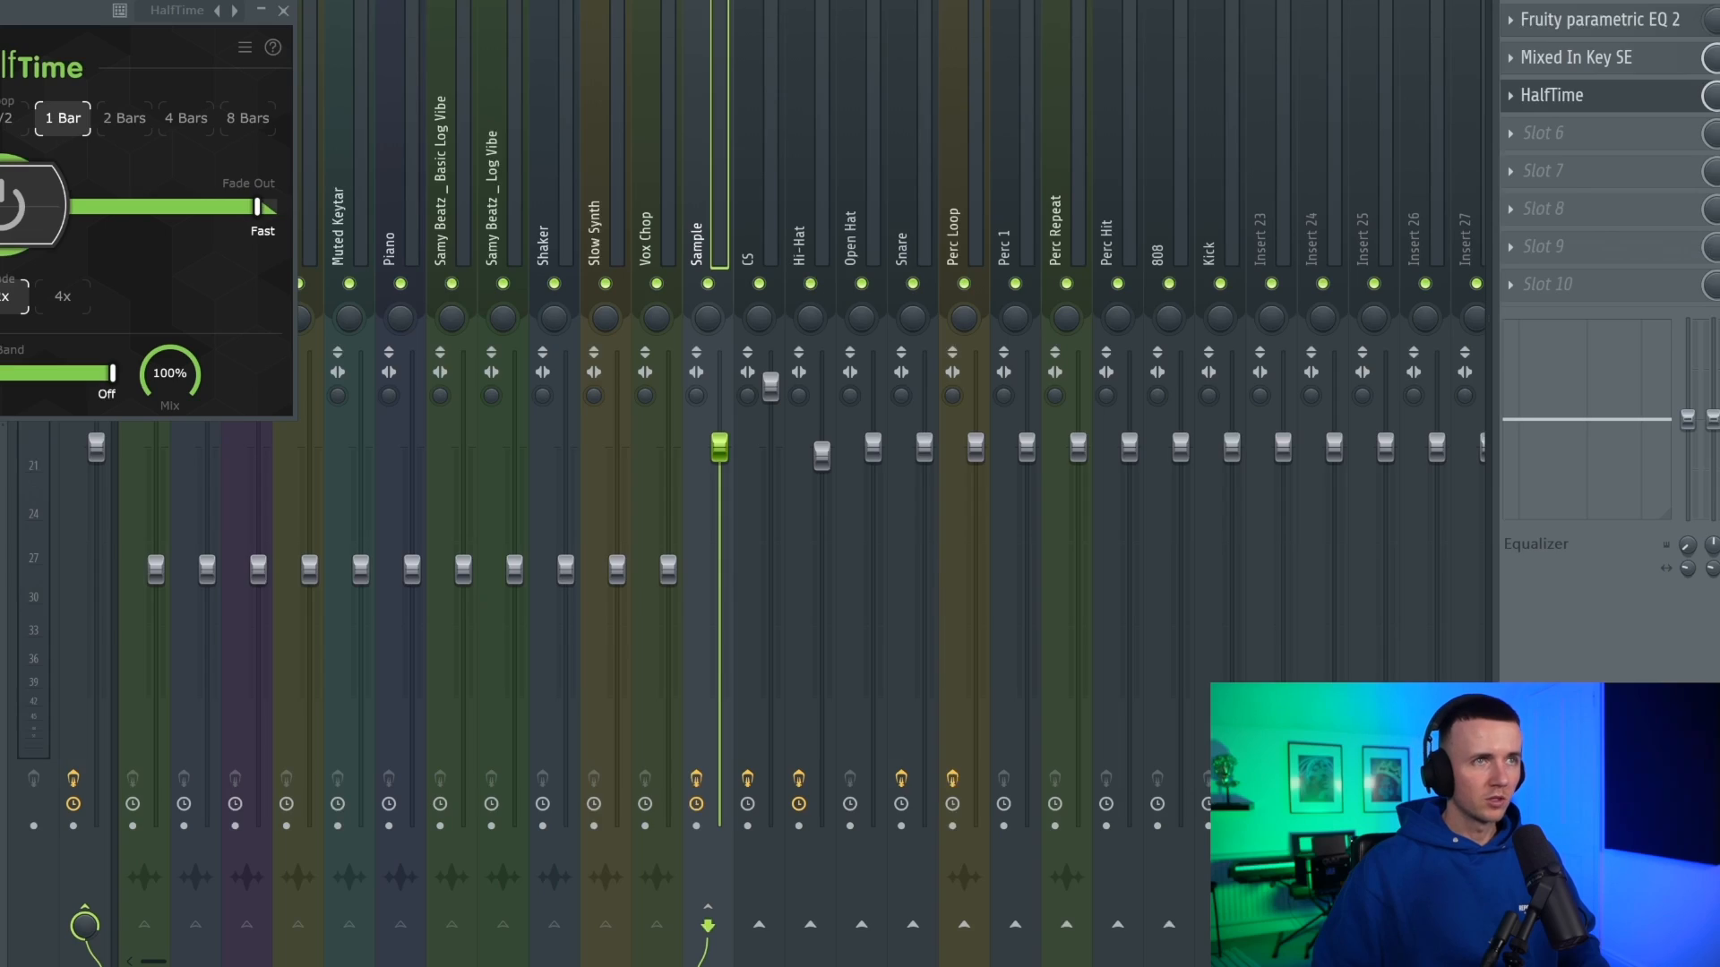
Lower the starting point of the second HalfTime mix-level automation clip.
{"action": "key", "text": "F9"}
{"action": "left_click_drag", "start_coordinate": [331, 942], "coordinate": [328, 964]}
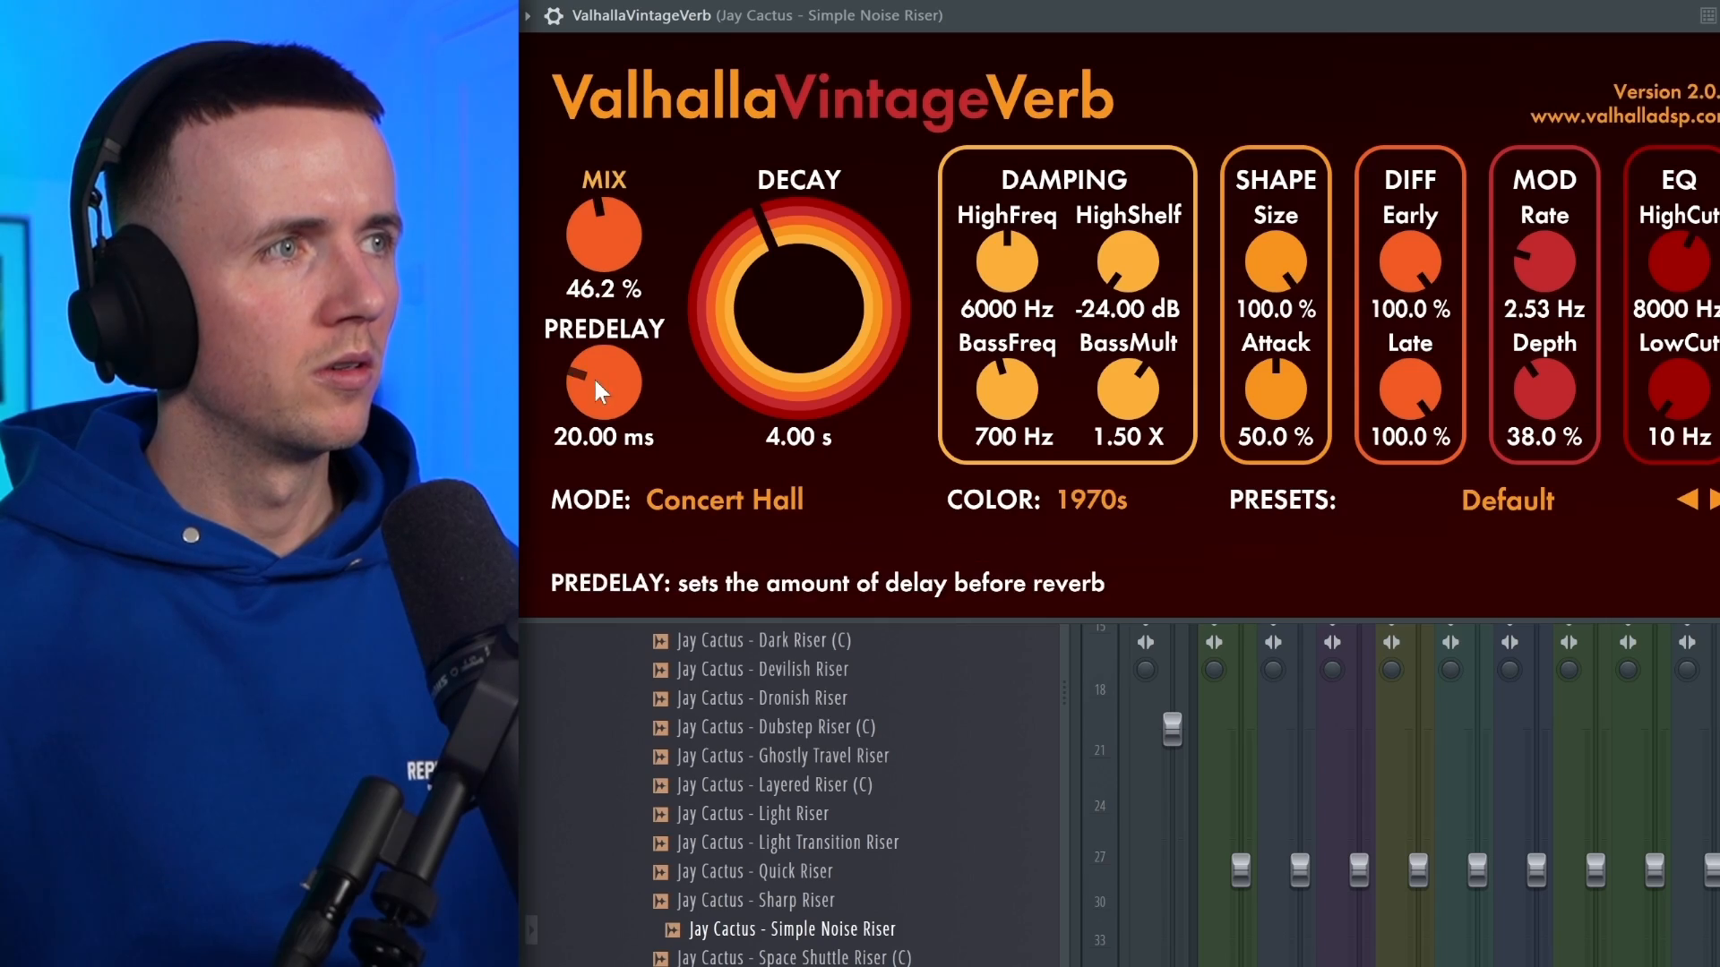
Reduce the ValhallaVintageVerb predelay on the Jay Cactus Simple Noise Riser.
{"action": "left_click_drag", "start_coordinate": [594, 381], "coordinate": [594, 401]}
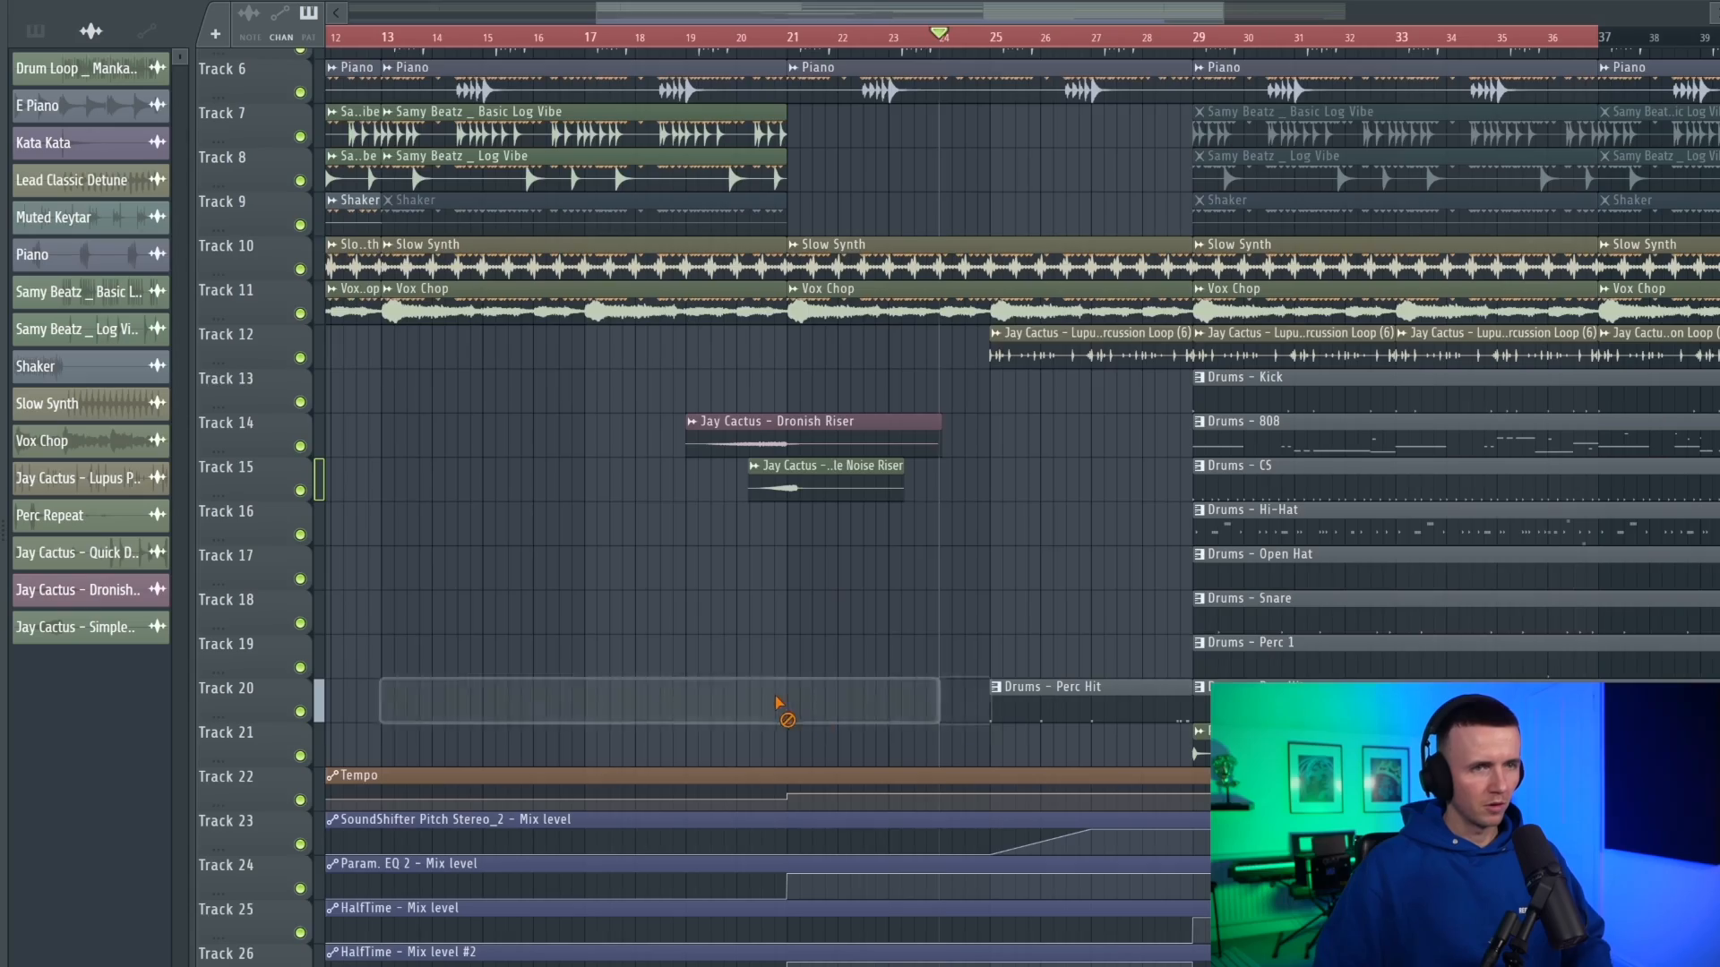
{"action": "scroll", "coordinate": [1007, 654], "scroll_direction": "down", "scroll_amount": 3, "text": "ctrl"}
{"action": "scroll", "coordinate": [1009, 640], "scroll_direction": "up", "scroll_amount": 3}
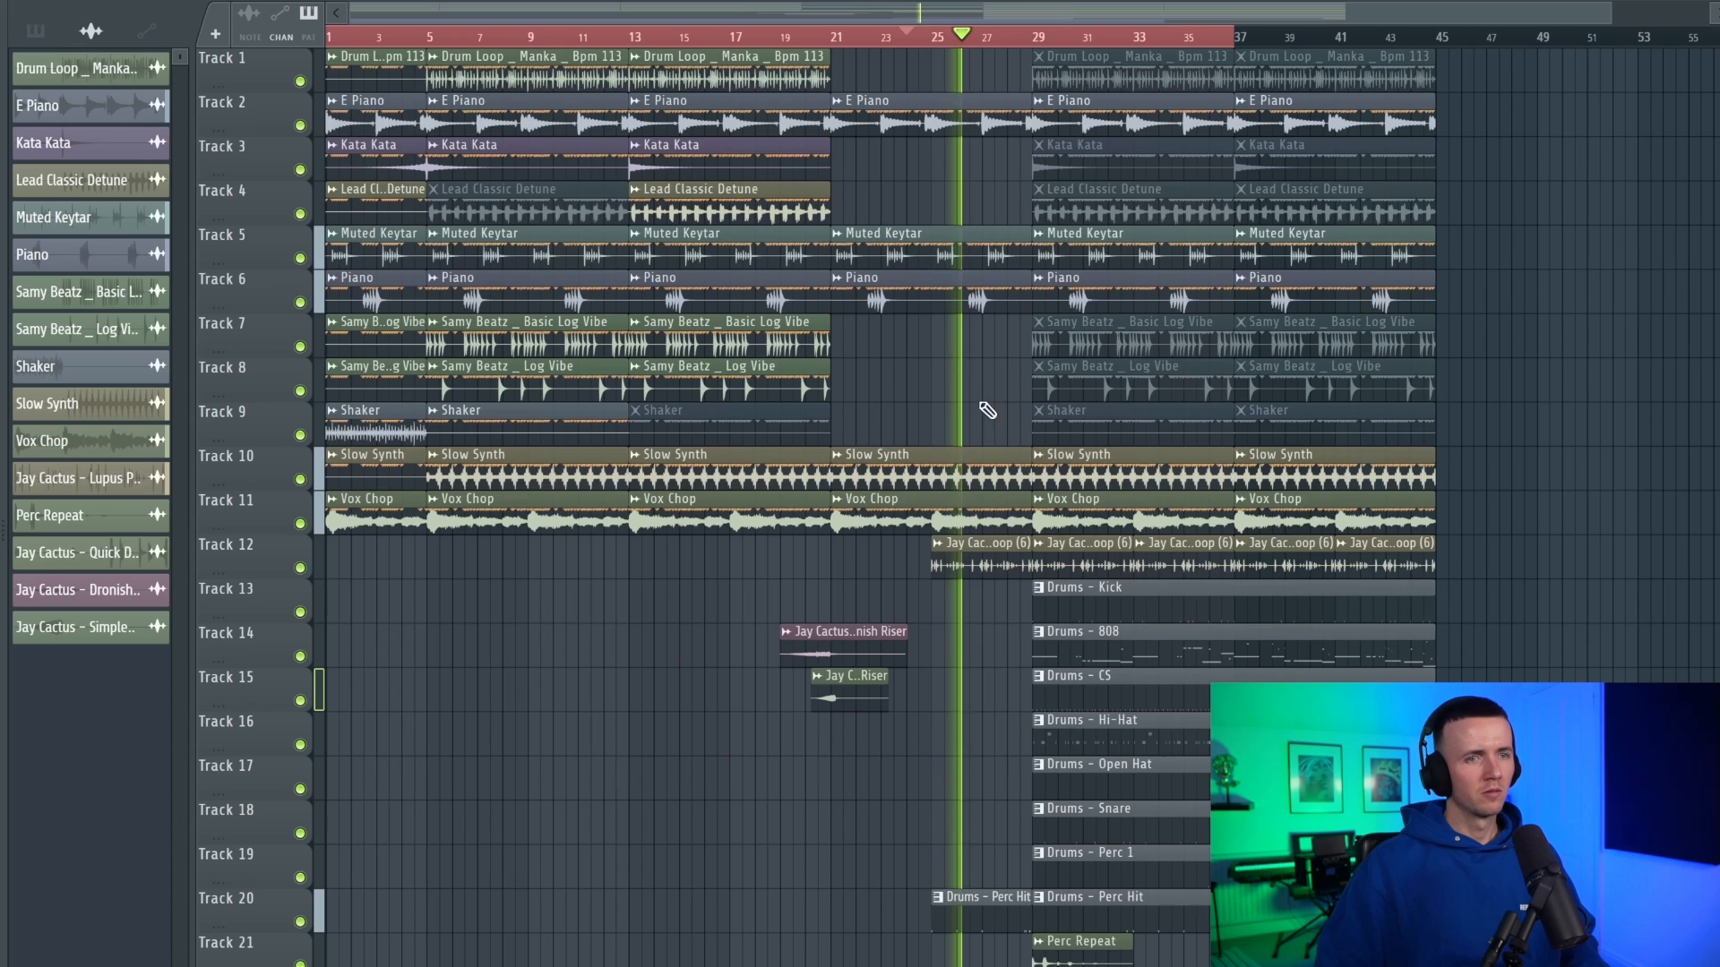
{"action": "scroll", "coordinate": [1052, 752], "scroll_direction": "up", "scroll_amount": 3, "text": "ctrl"}
{"action": "scroll", "coordinate": [1030, 744], "scroll_direction": "down", "scroll_amount": 3, "text": "ctrl"}
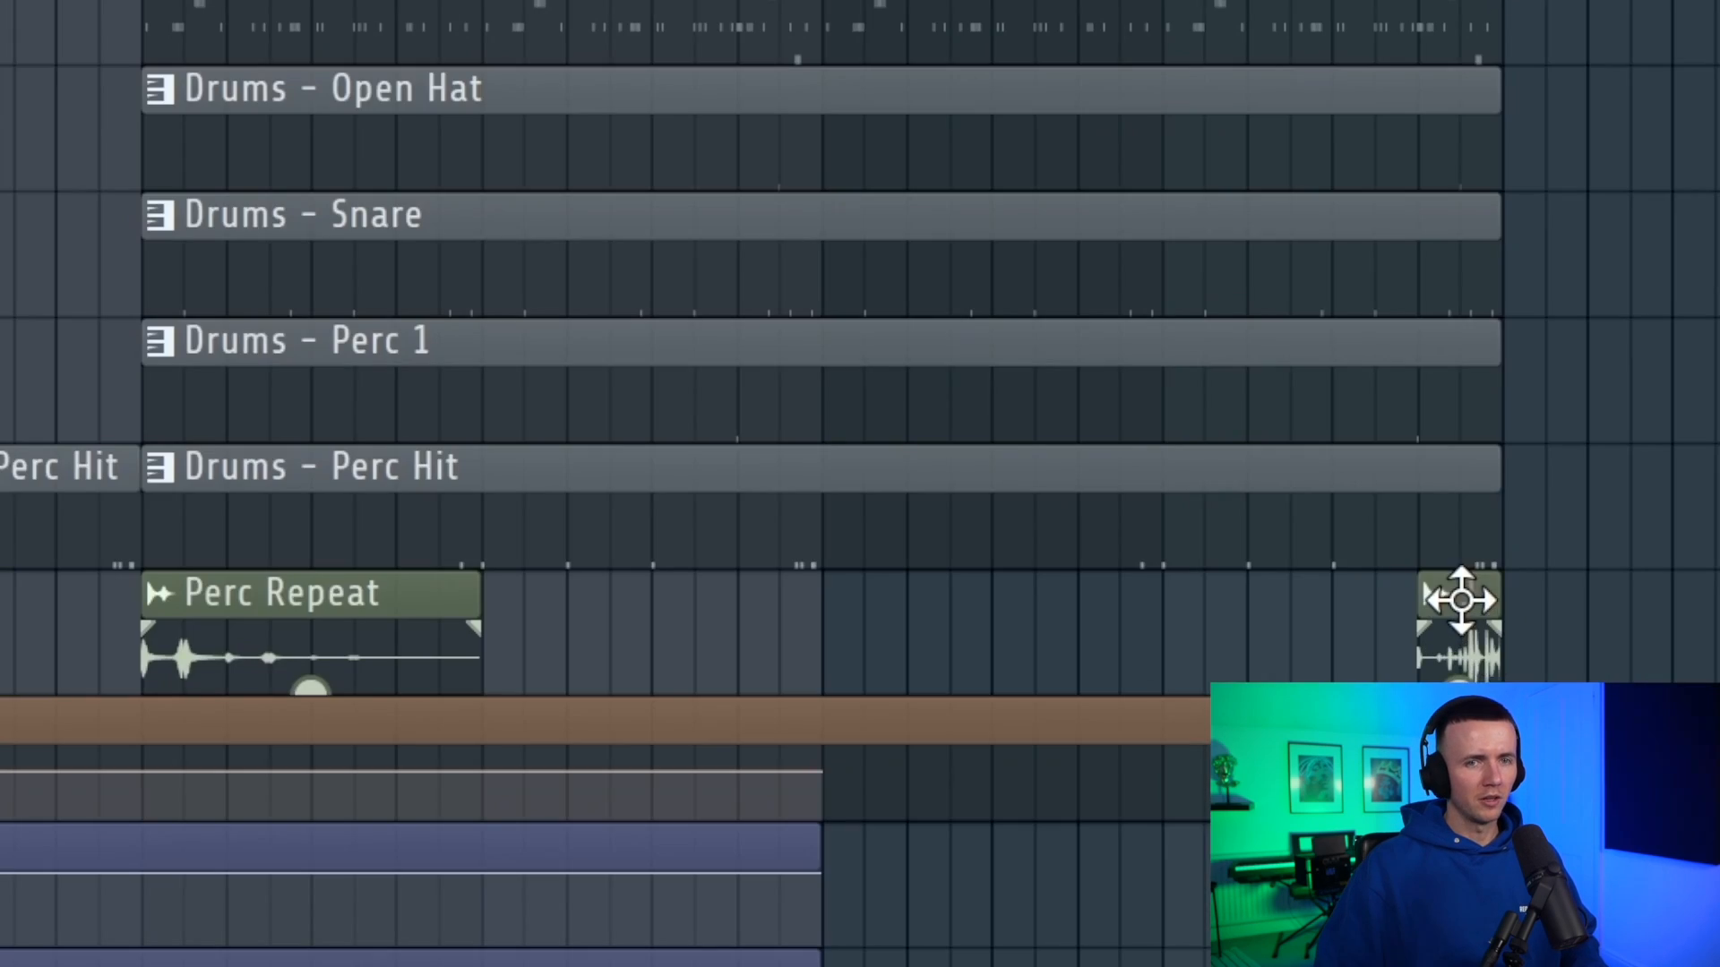
Place the short Jay Cactus Quick percussion clip in bar 28, directly before the Perc Repeat clip.
{"action": "left_click_drag", "start_coordinate": [1460, 600], "coordinate": [822, 569]}
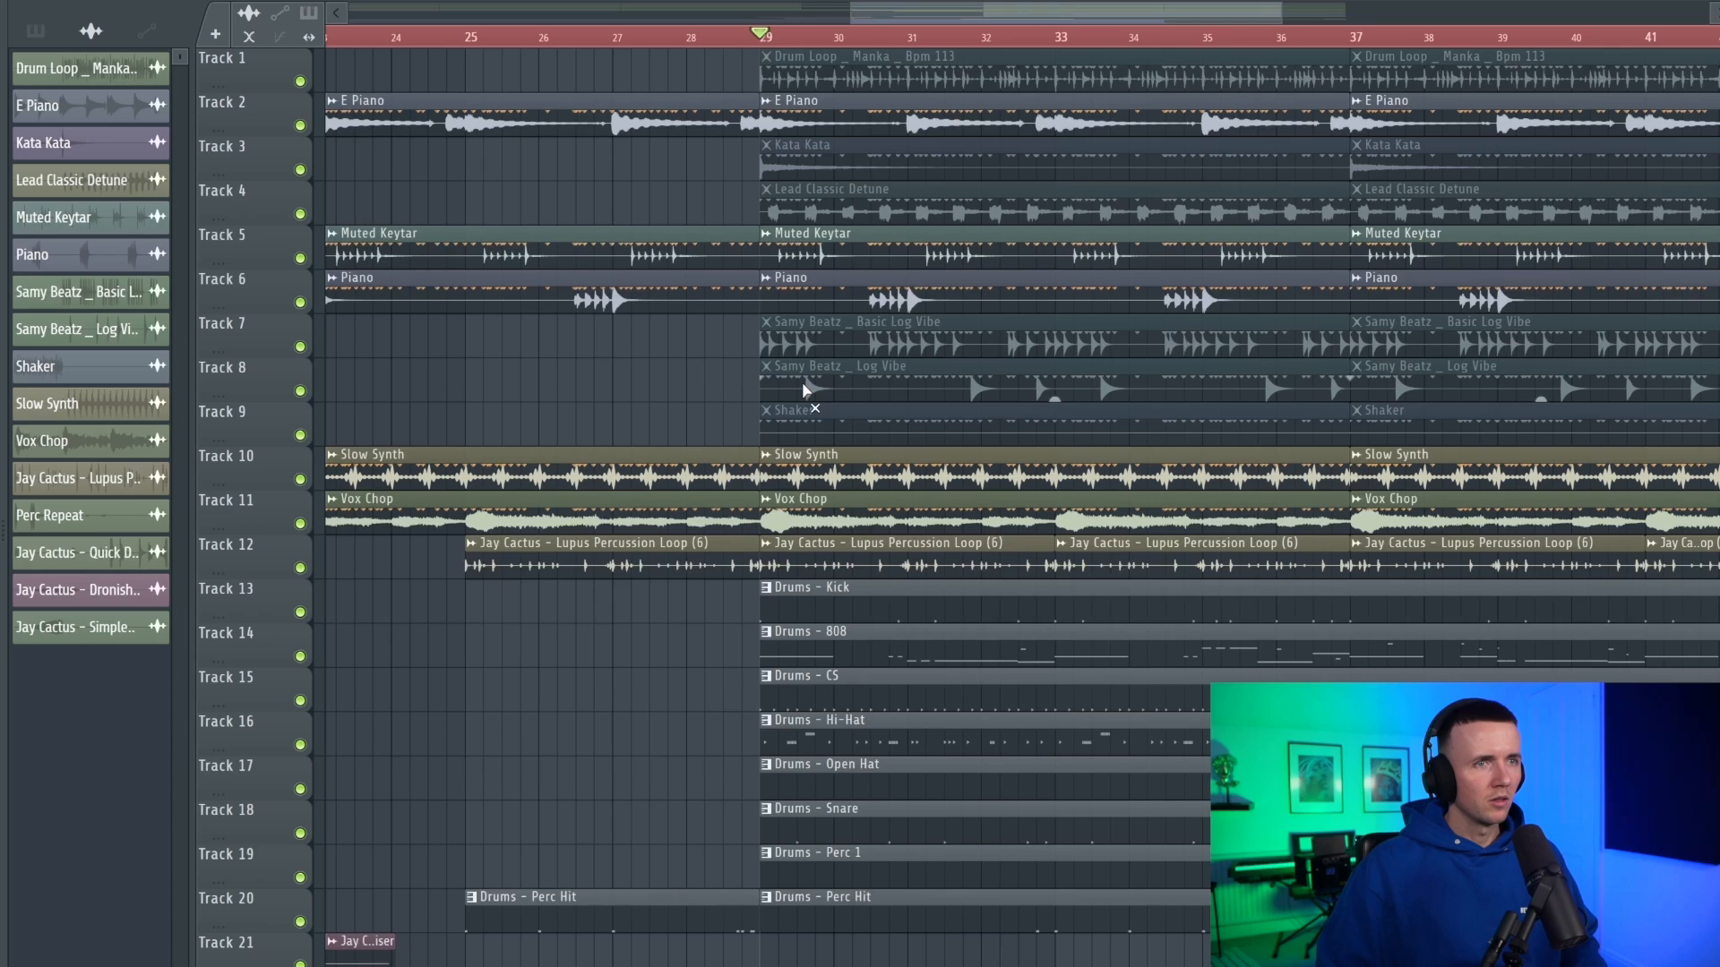
Unmute the Samy Beatz Basic Log Vibe and Log Vibe clips from bar 29 and consolidate their two tracks.
{"action": "left_click", "coordinate": [819, 380]}
{"action": "scroll", "coordinate": [814, 405], "scroll_direction": "up", "scroll_amount": 4, "text": "ctrl"}
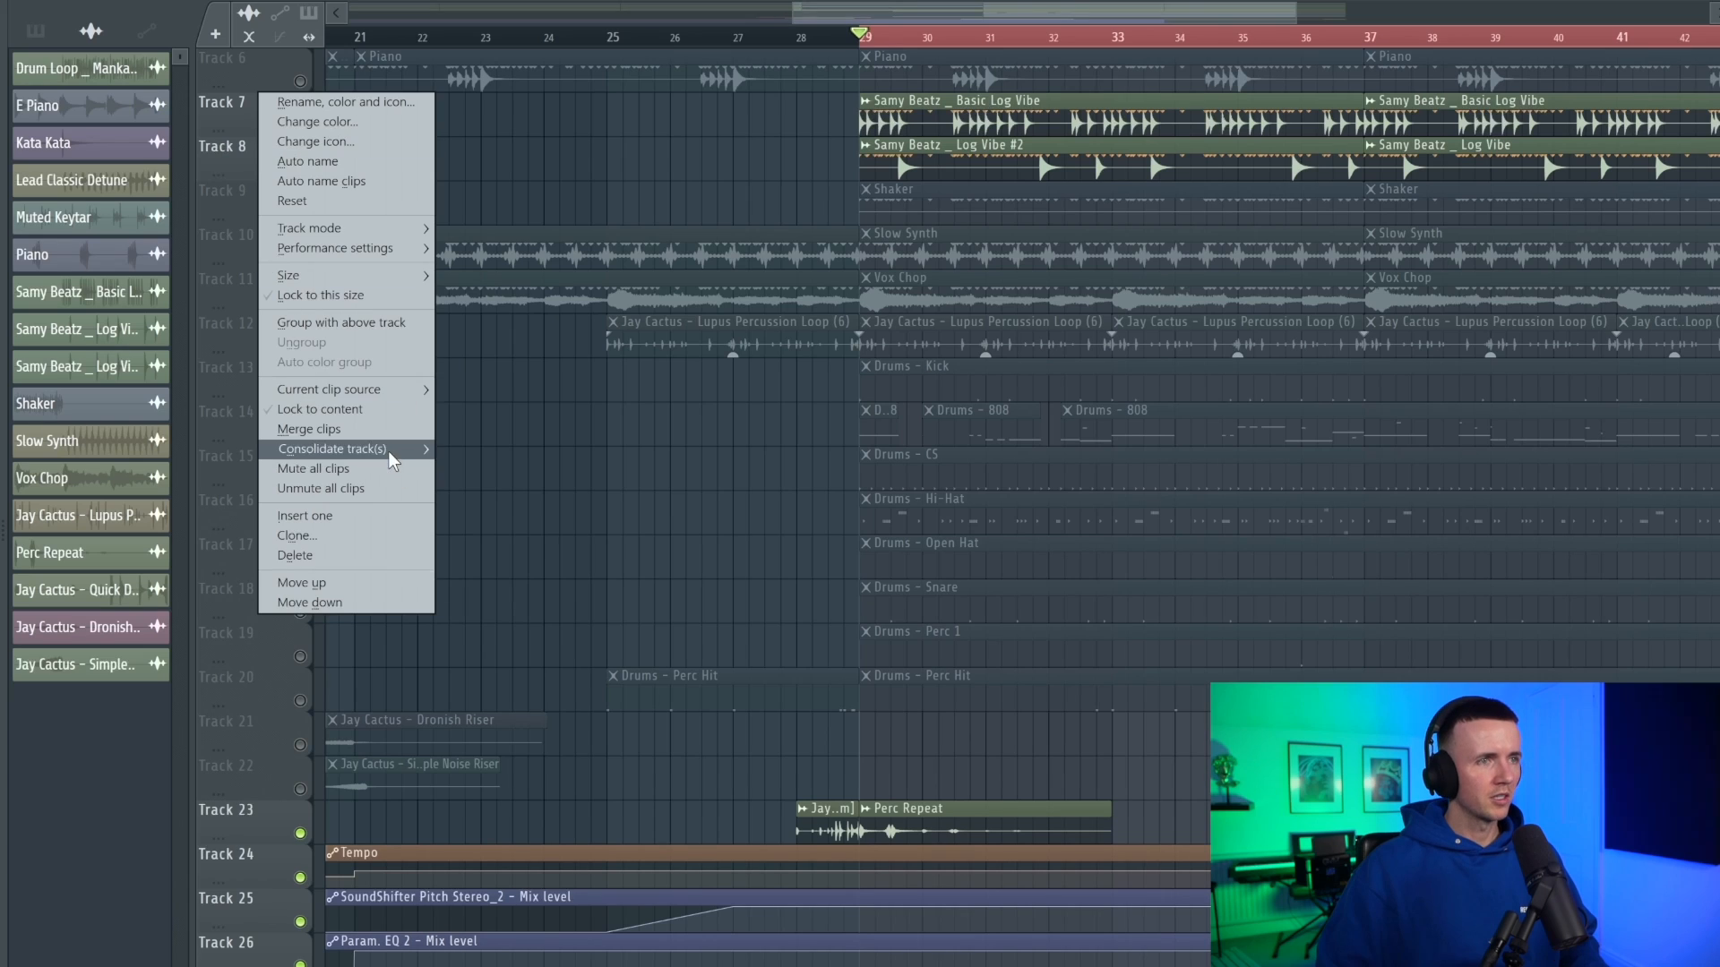
{"action": "left_click", "coordinate": [496, 447]}
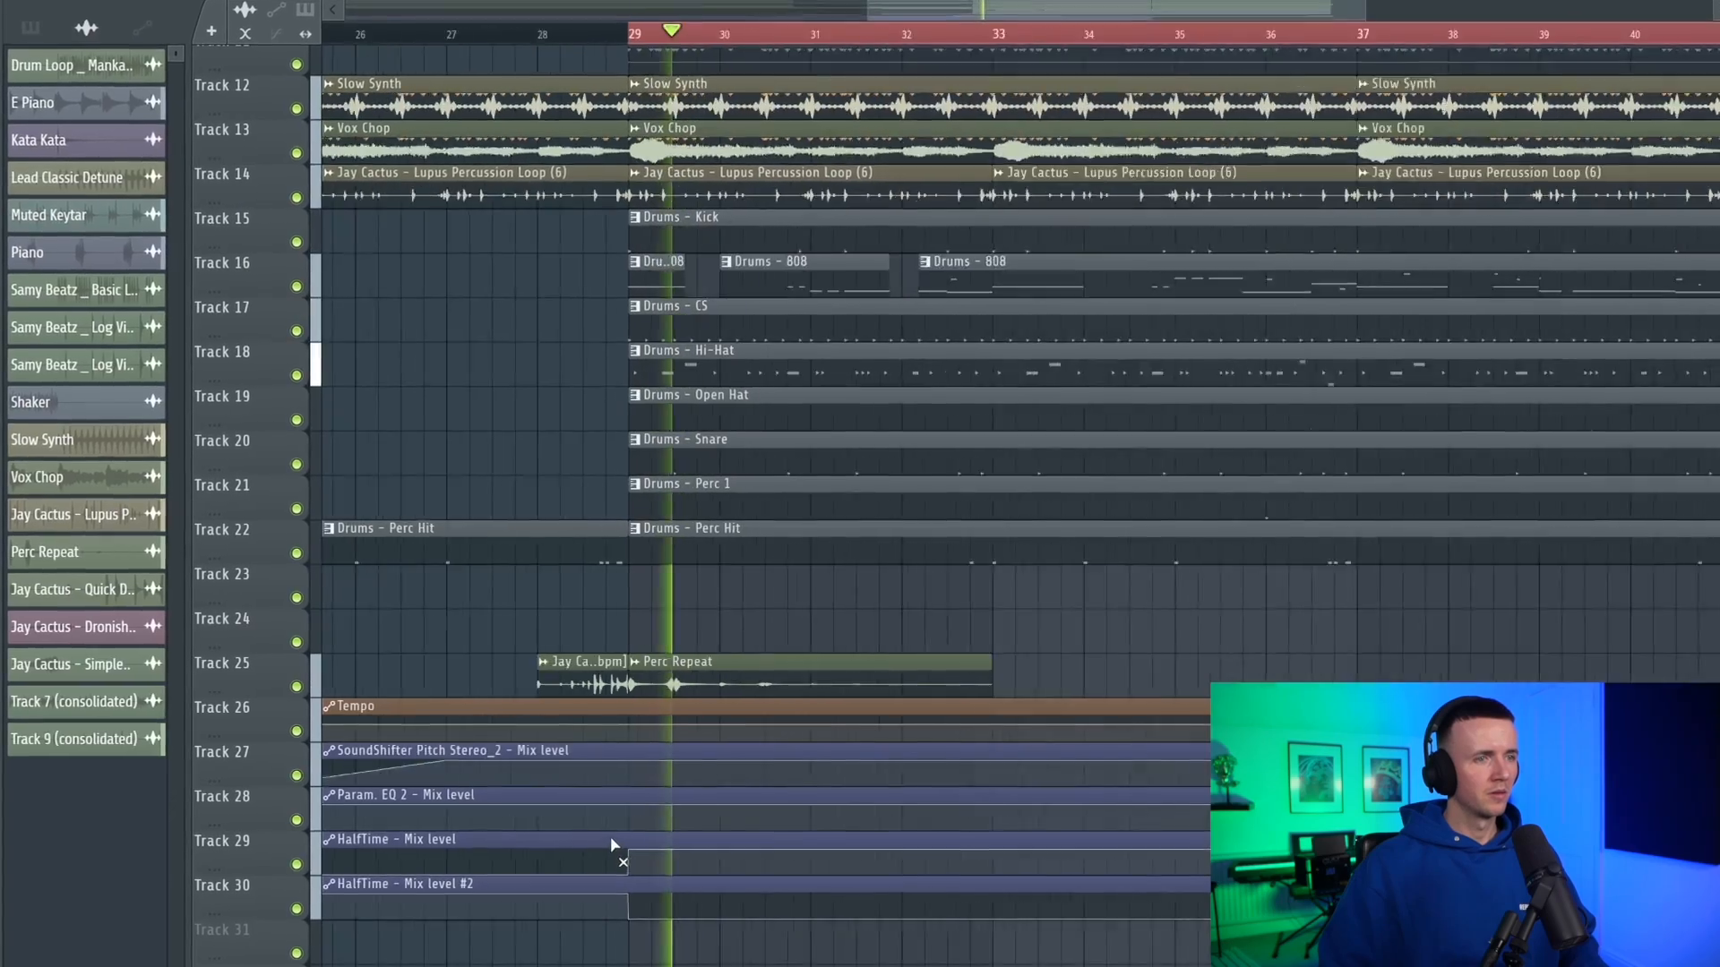
Move the consolidated Log Vibe track and its muted source track to directly above the Drums 808 track.
{"action": "scroll", "coordinate": [614, 842], "scroll_direction": "down", "scroll_amount": 2}
{"action": "scroll", "coordinate": [718, 682], "scroll_direction": "up", "scroll_amount": 2}
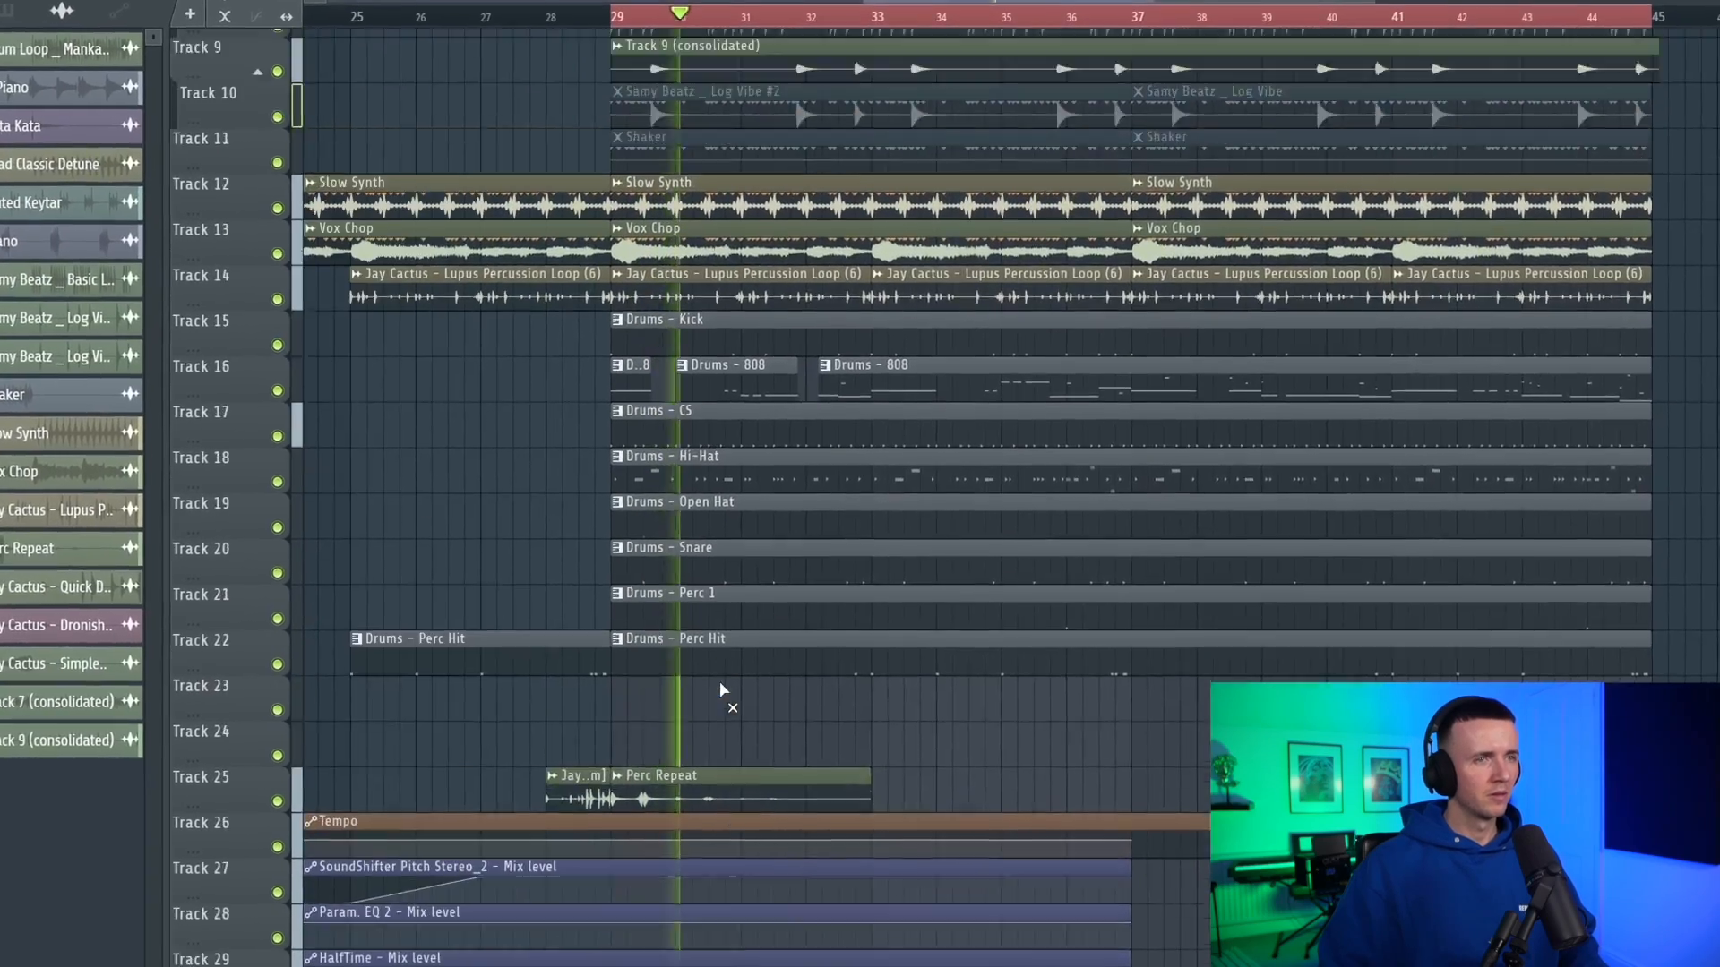
{"action": "scroll", "coordinate": [814, 545], "scroll_direction": "up", "scroll_amount": 4}
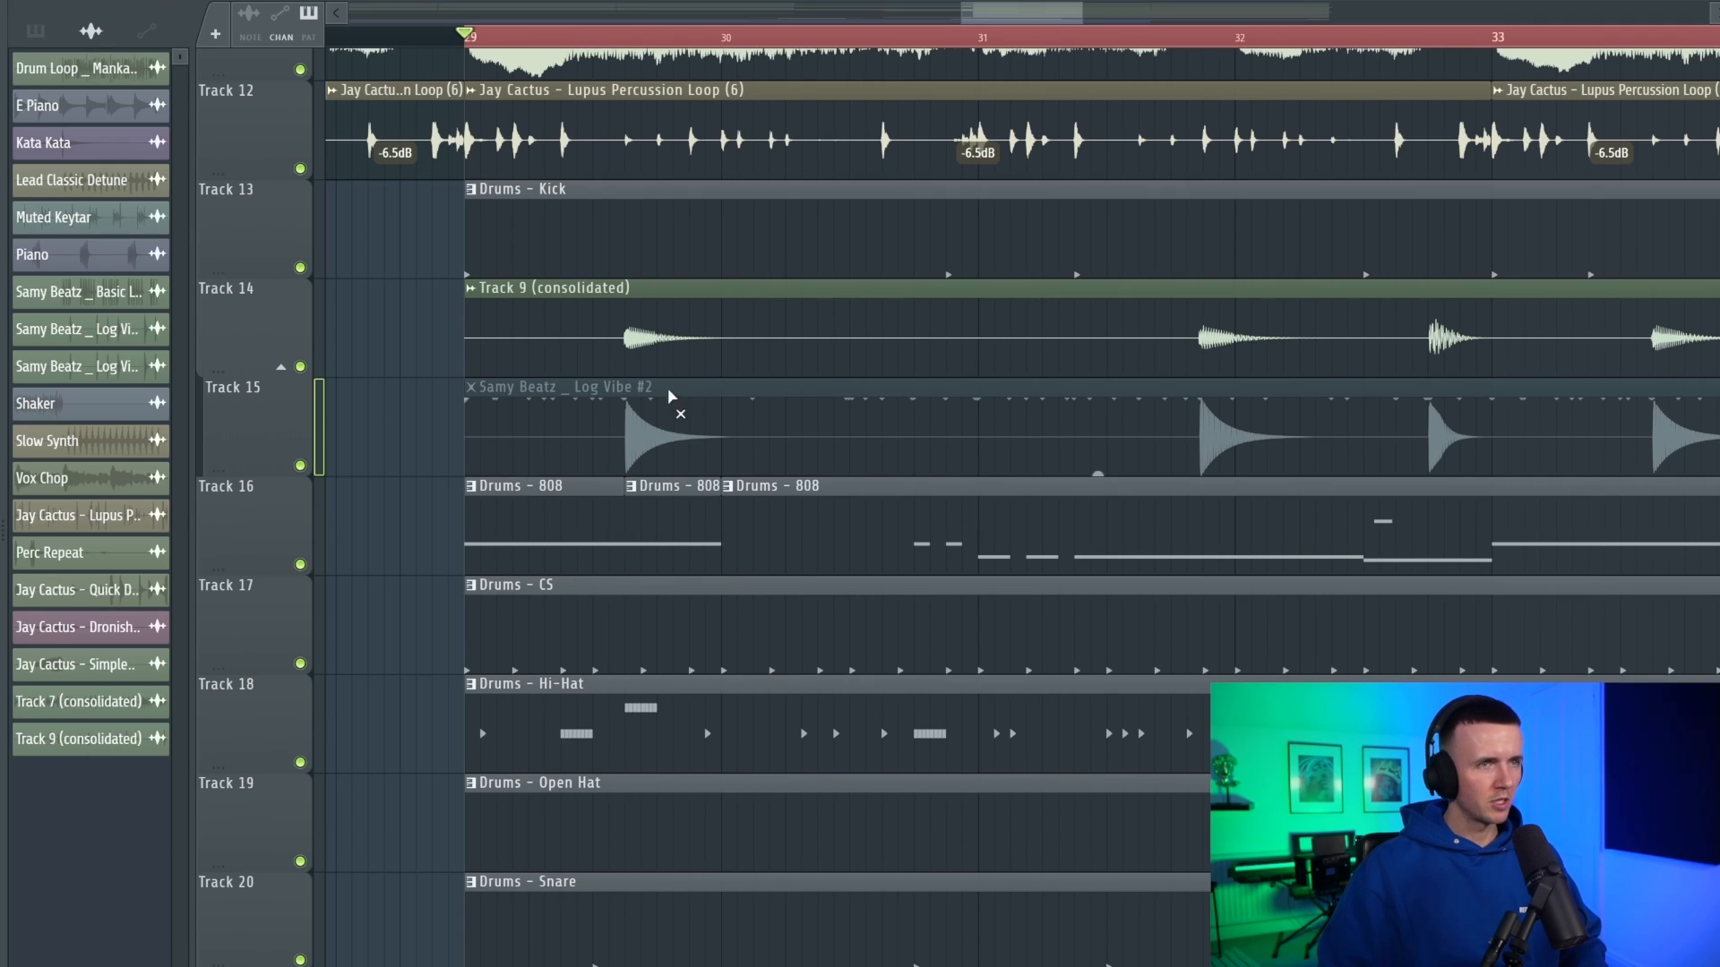
Slice the Drums 808 clip around the Log Vibe hits between bars 29 and 33 and mute the overlapping pieces.
{"action": "key", "text": "c"}
{"action": "scroll", "coordinate": [1211, 518], "scroll_direction": "right", "scroll_amount": 1}
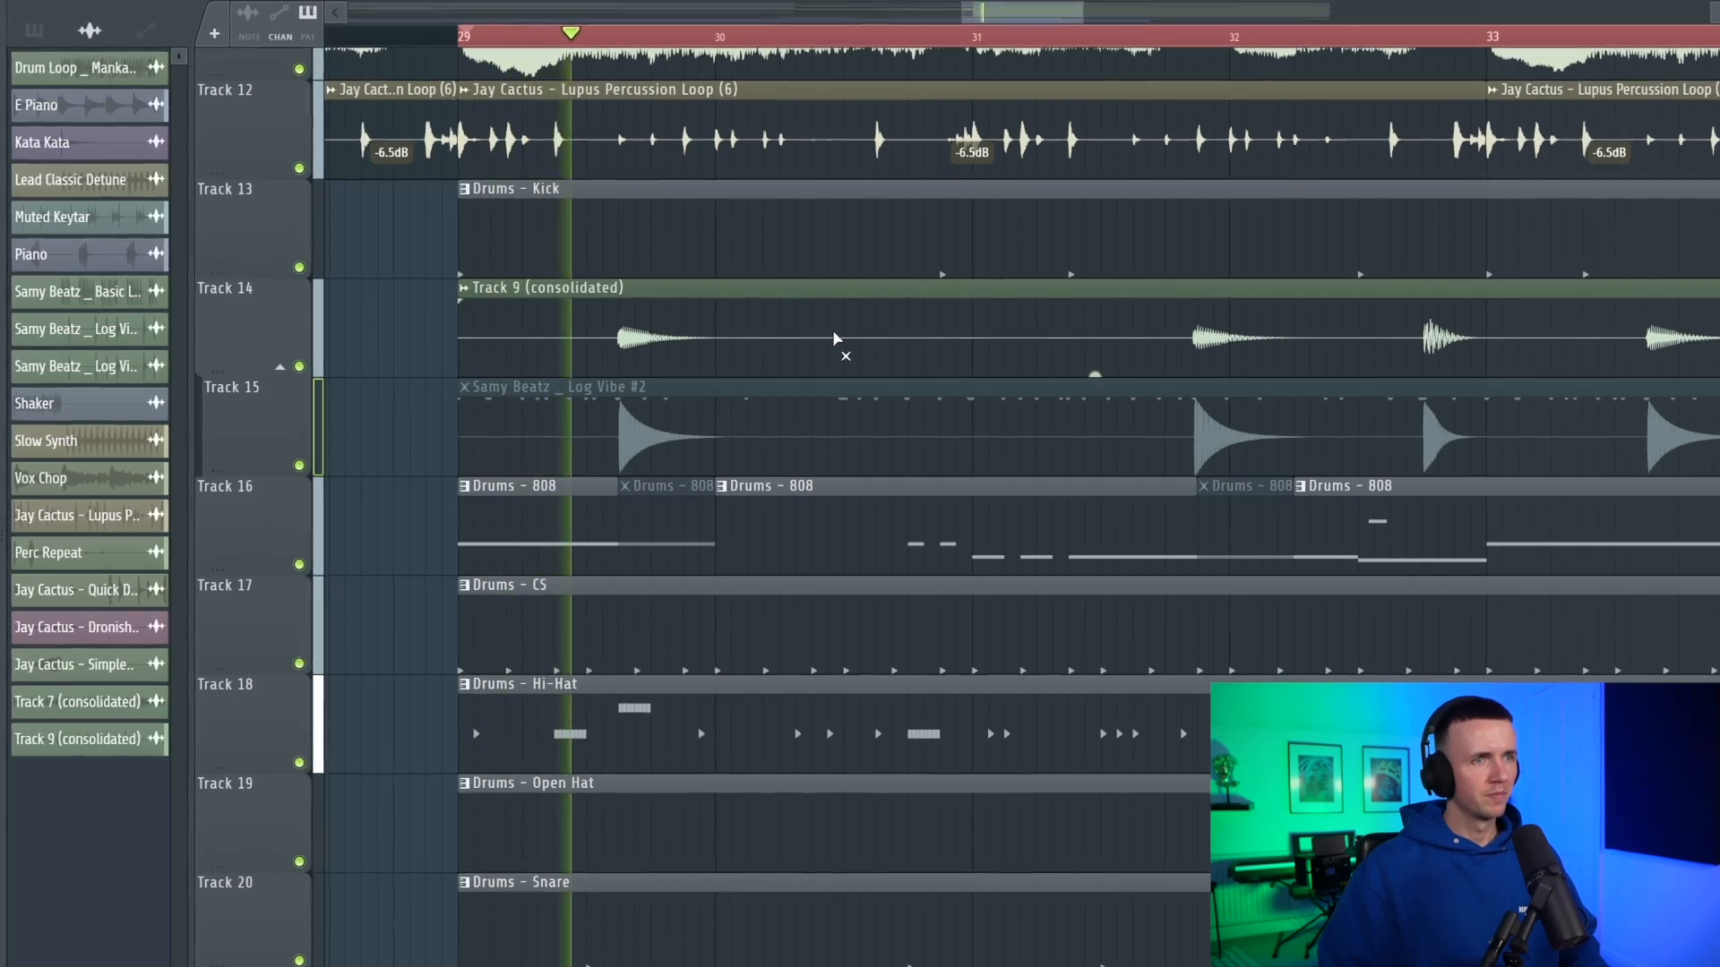
{"action": "scroll", "coordinate": [829, 469], "scroll_direction": "down", "scroll_amount": 3}
{"action": "scroll", "coordinate": [1209, 537], "scroll_direction": "up", "scroll_amount": 4}
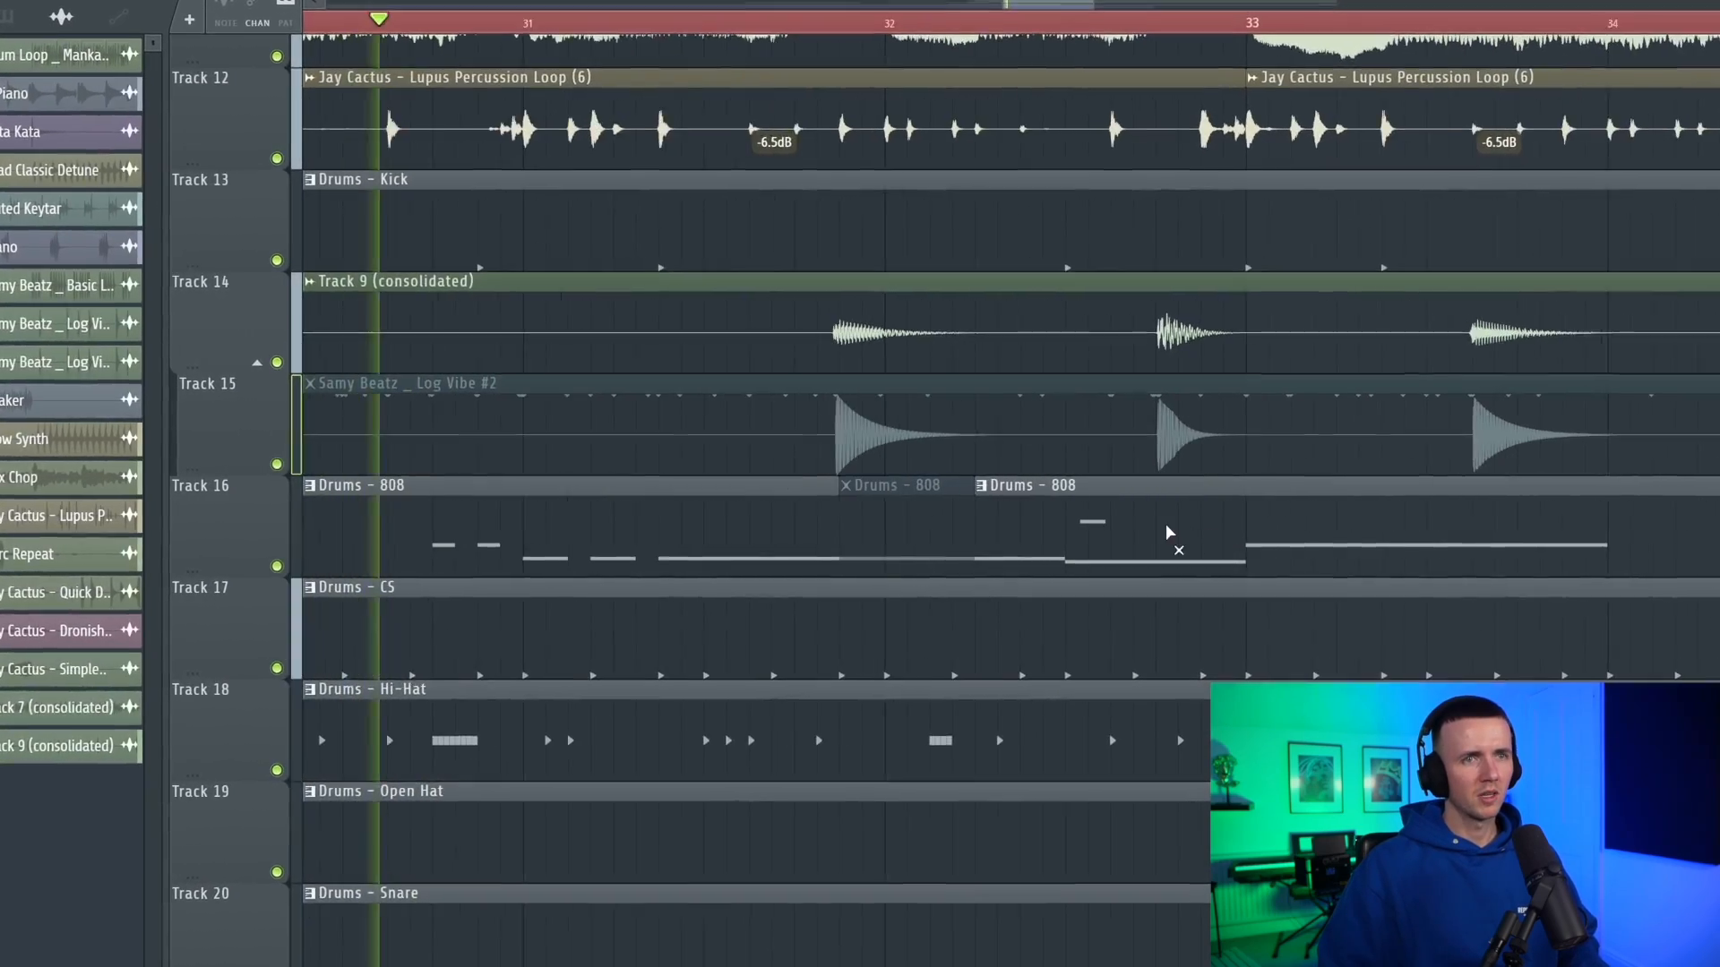
{"action": "key", "text": "c"}
{"action": "left_click", "coordinate": [1159, 525]}
{"action": "left_click", "coordinate": [1282, 516]}
{"action": "key", "text": "t"}
{"action": "left_click", "coordinate": [1196, 516]}
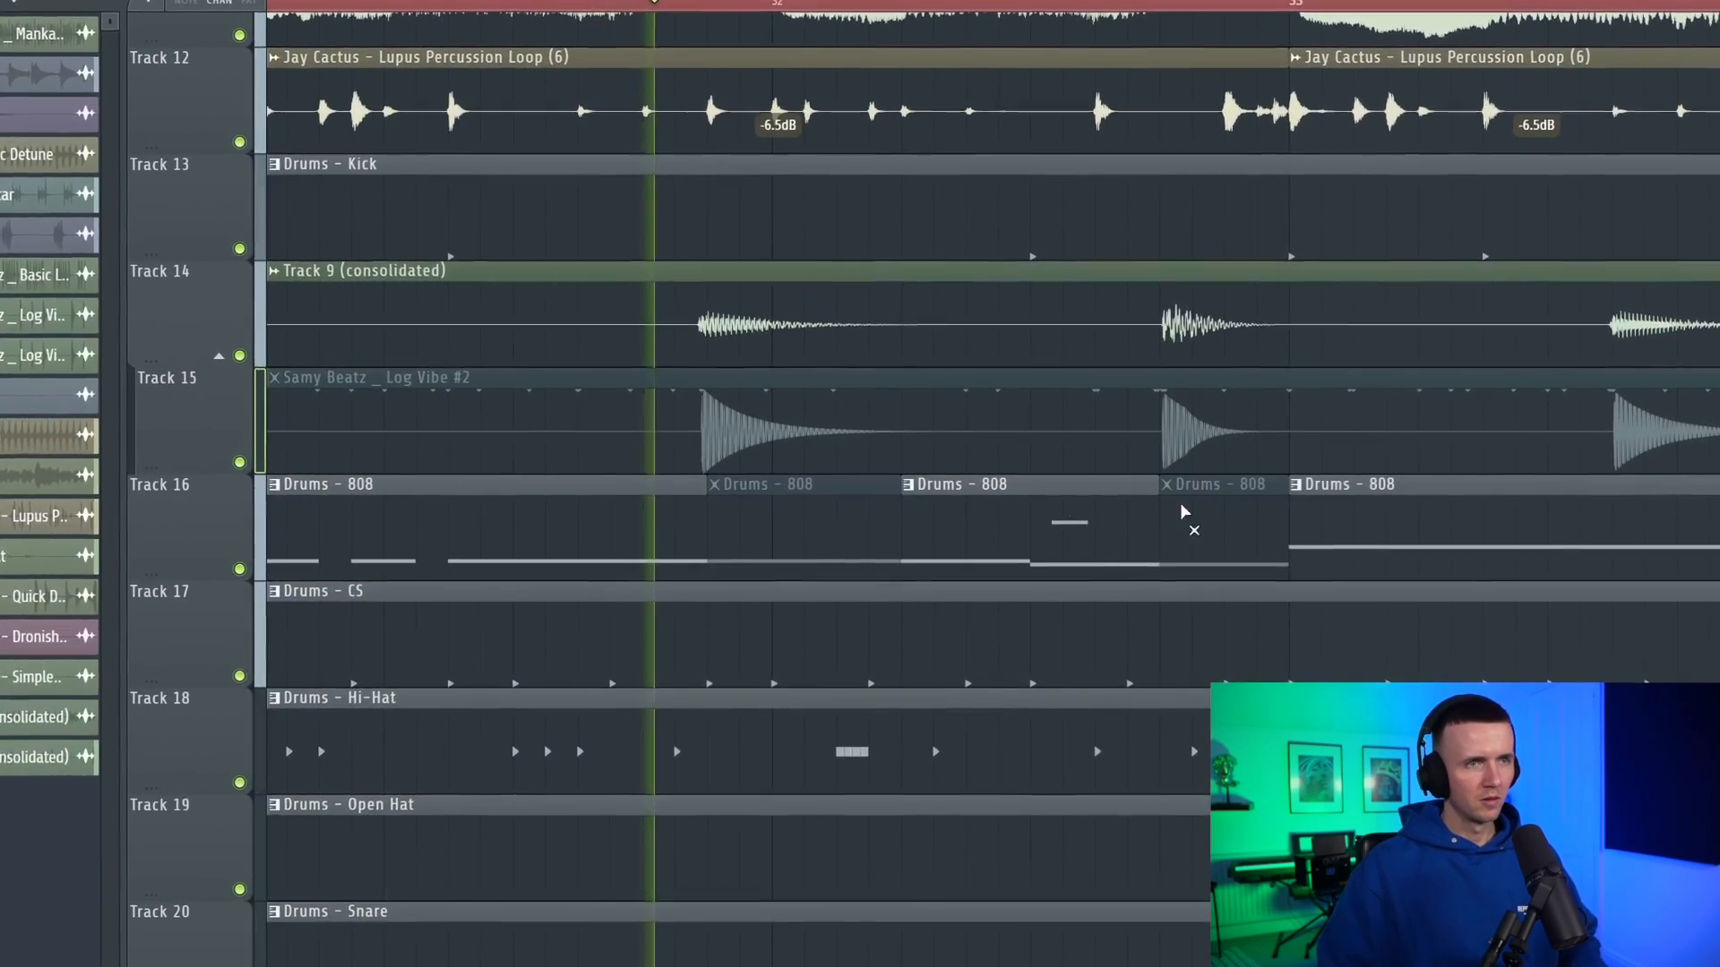
Slice the Drums 808 clip at the Log Vibe hit in bar 33 and at bar 34, muting the piece between.
{"action": "scroll", "coordinate": [546, 501], "scroll_direction": "down", "scroll_amount": 3}
{"action": "scroll", "coordinate": [1164, 533], "scroll_direction": "up", "scroll_amount": 3}
{"action": "key", "text": "c"}
{"action": "left_click", "coordinate": [900, 517]}
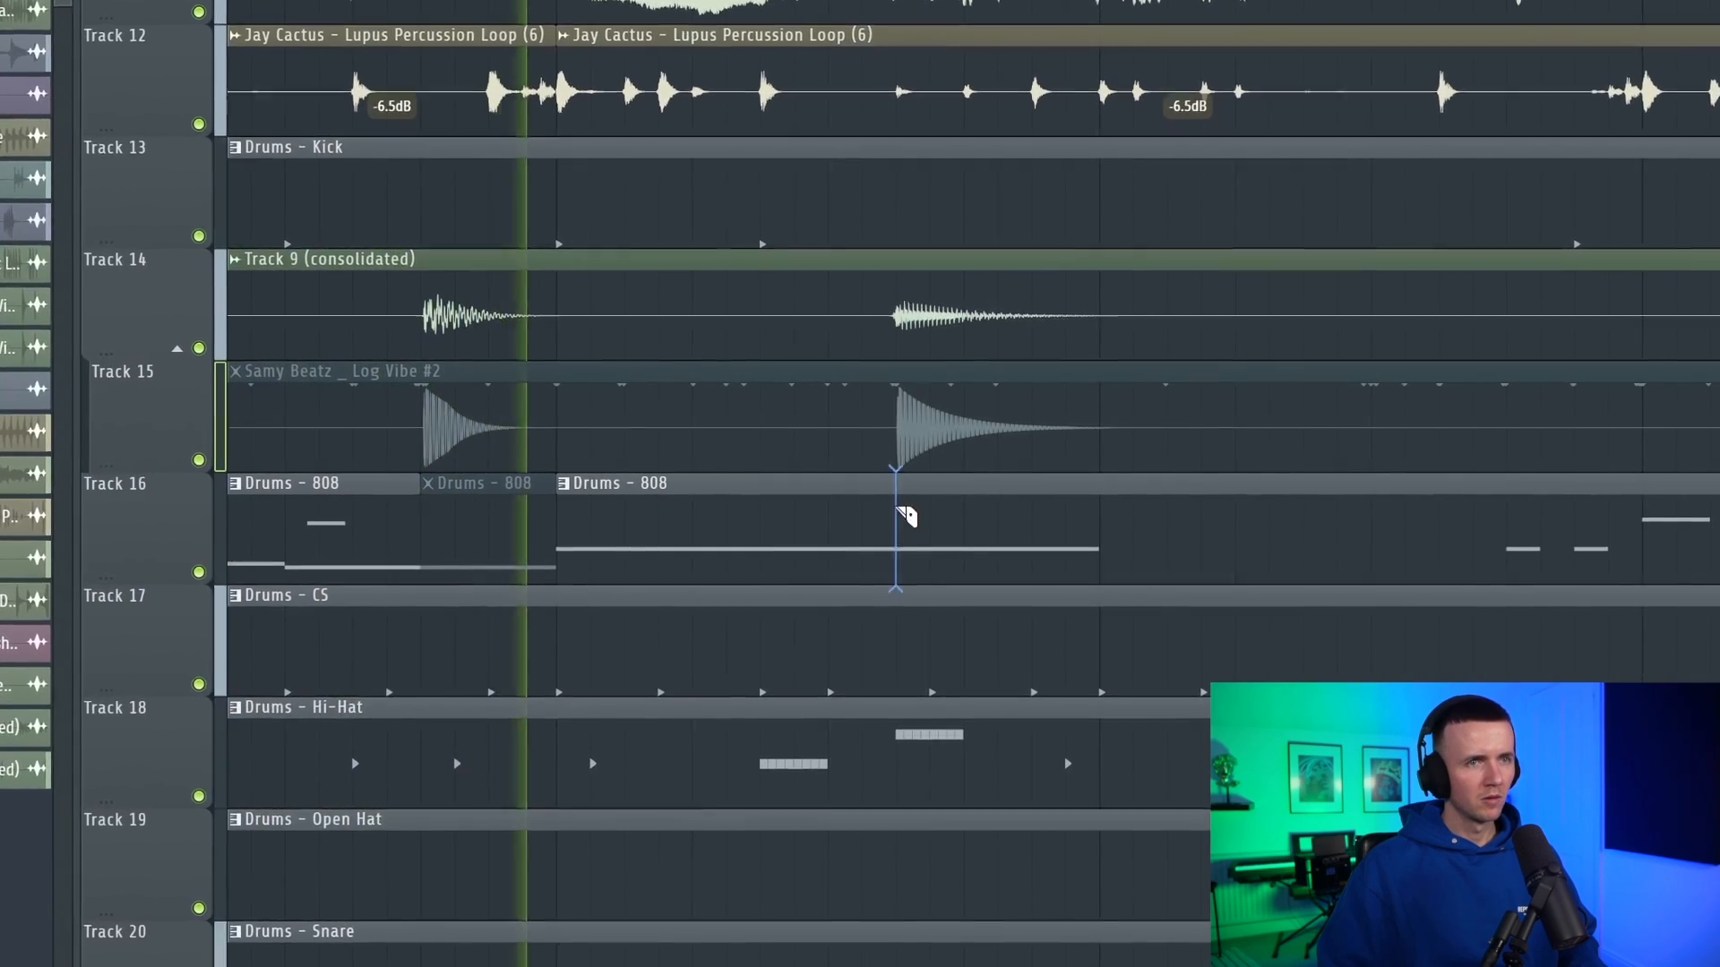
{"action": "left_click", "coordinate": [1101, 530]}
{"action": "key", "text": "t"}
{"action": "left_click", "coordinate": [1003, 526]}
Unmute the Kata Kata and Lead Classic Detune clips that start at bar 37.
{"action": "scroll", "coordinate": [700, 526], "scroll_direction": "down", "scroll_amount": 2}
{"action": "scroll", "coordinate": [1336, 545], "scroll_direction": "down", "scroll_amount": 2}
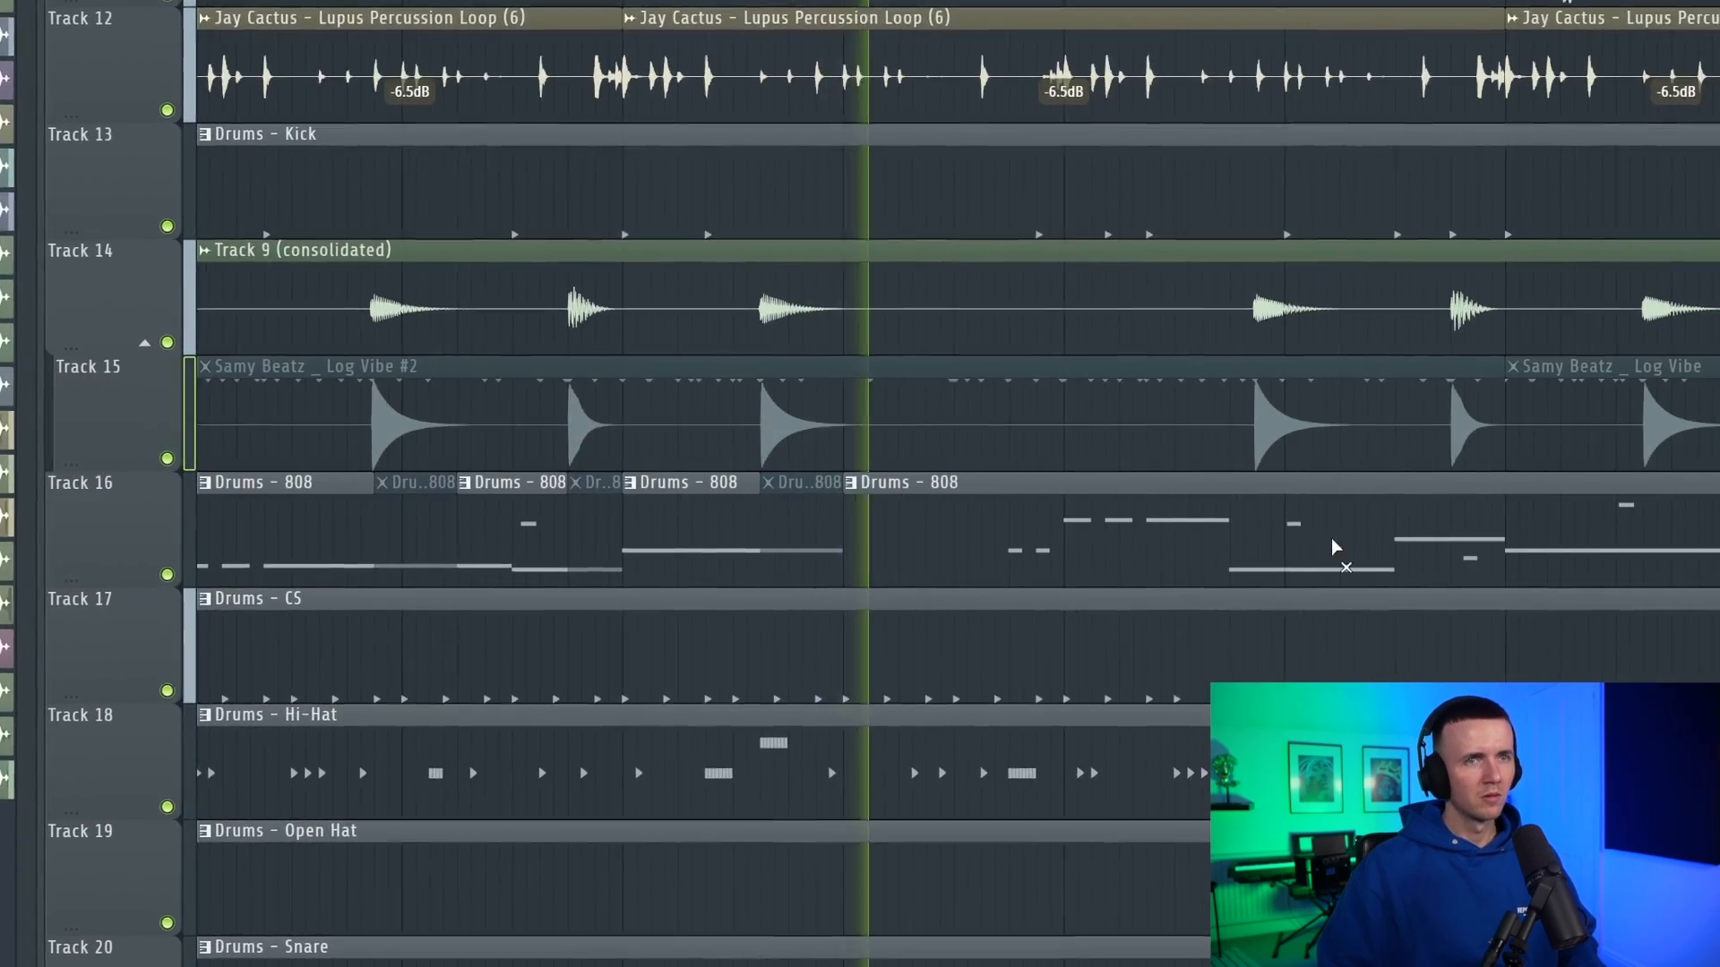
{"action": "scroll", "coordinate": [1237, 538], "scroll_direction": "up", "scroll_amount": 3}
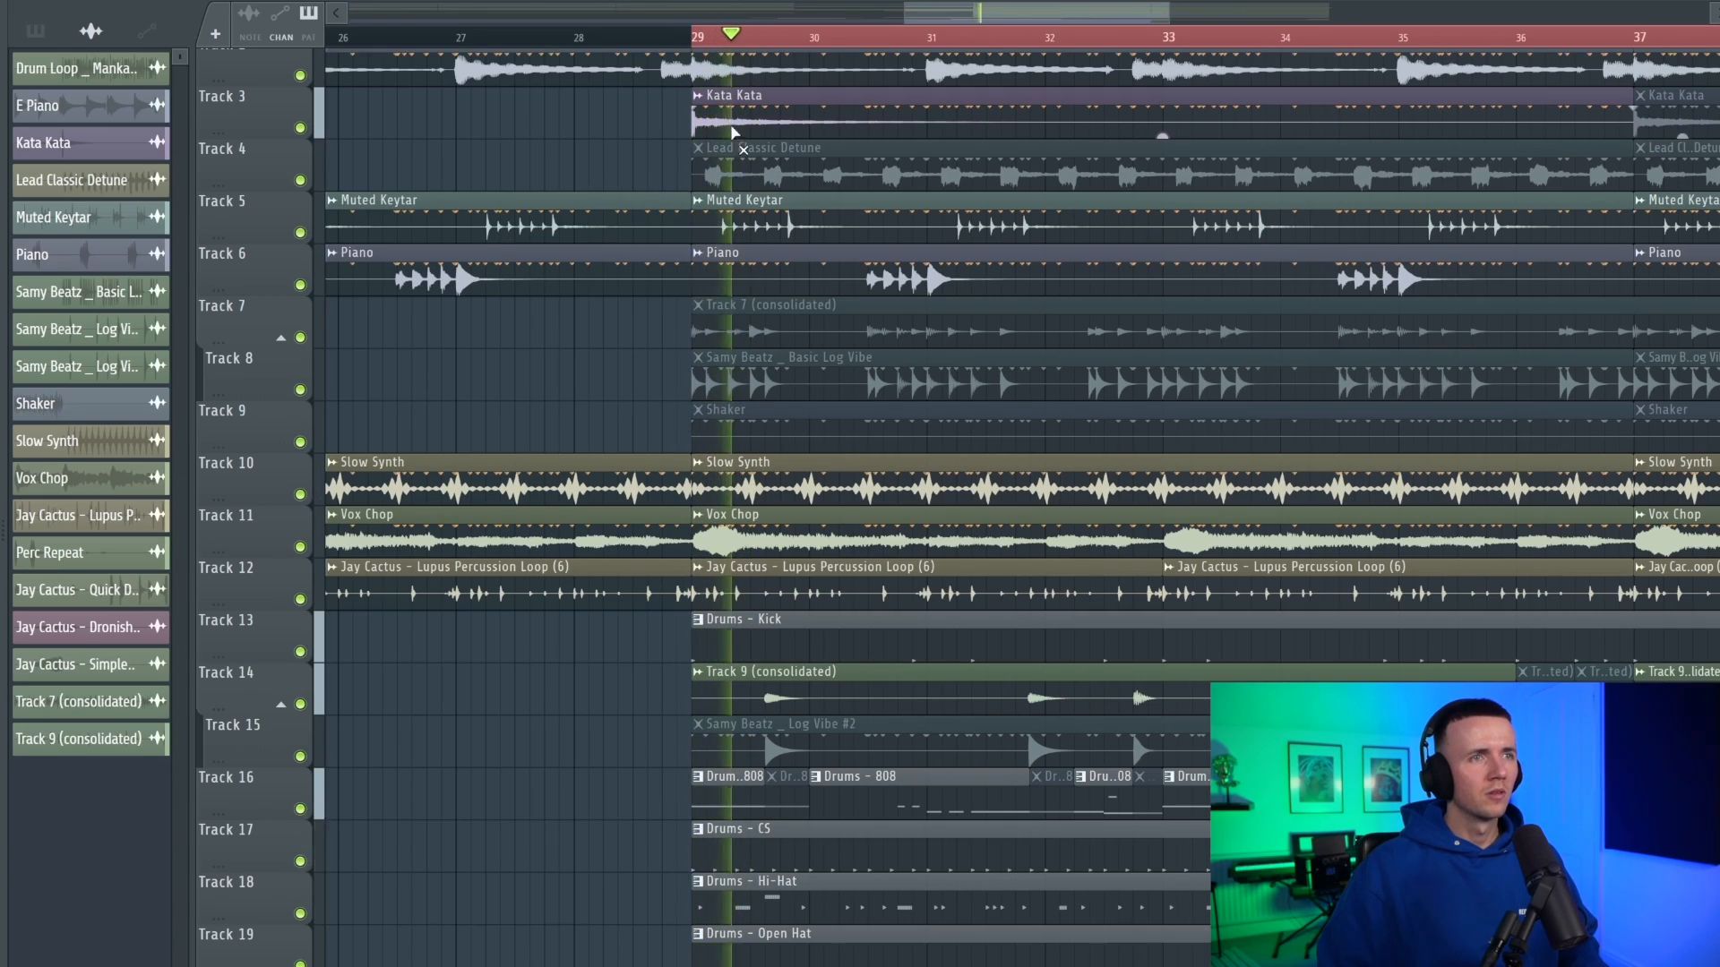
{"action": "scroll", "coordinate": [556, 186], "scroll_direction": "down", "scroll_amount": 4}
{"action": "scroll", "coordinate": [1073, 132], "scroll_direction": "up", "scroll_amount": 2}
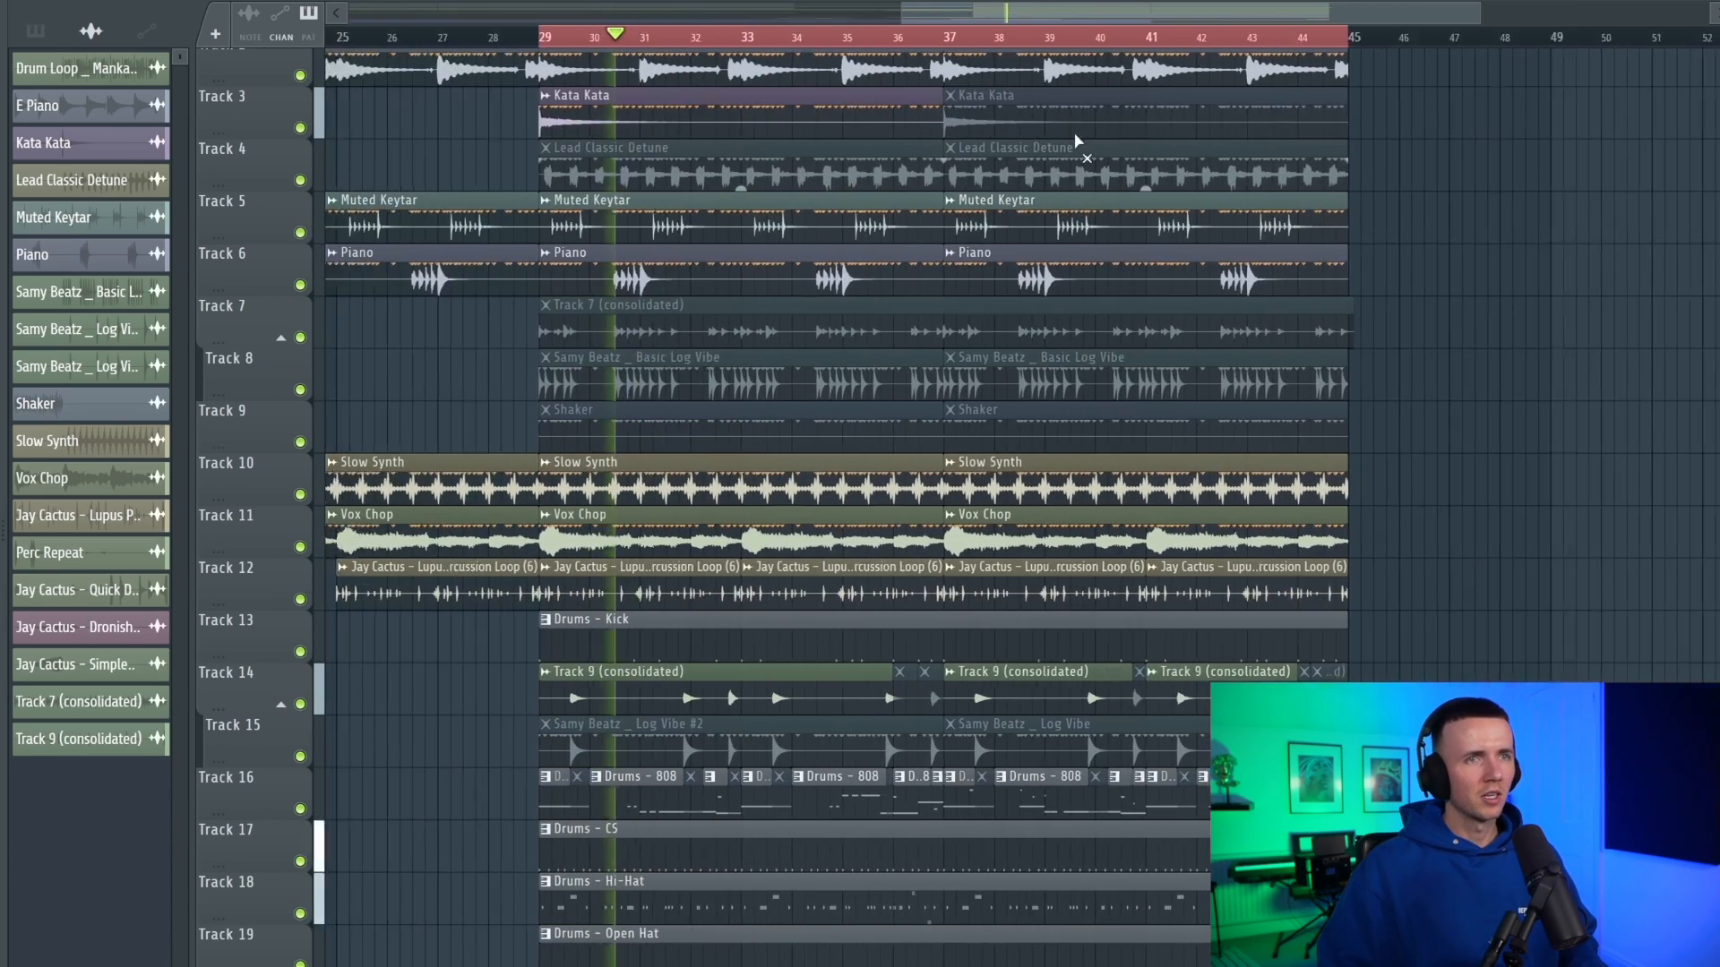
{"action": "left_click", "coordinate": [1035, 111]}
{"action": "scroll", "coordinate": [995, 144], "scroll_direction": "up", "scroll_amount": 3}
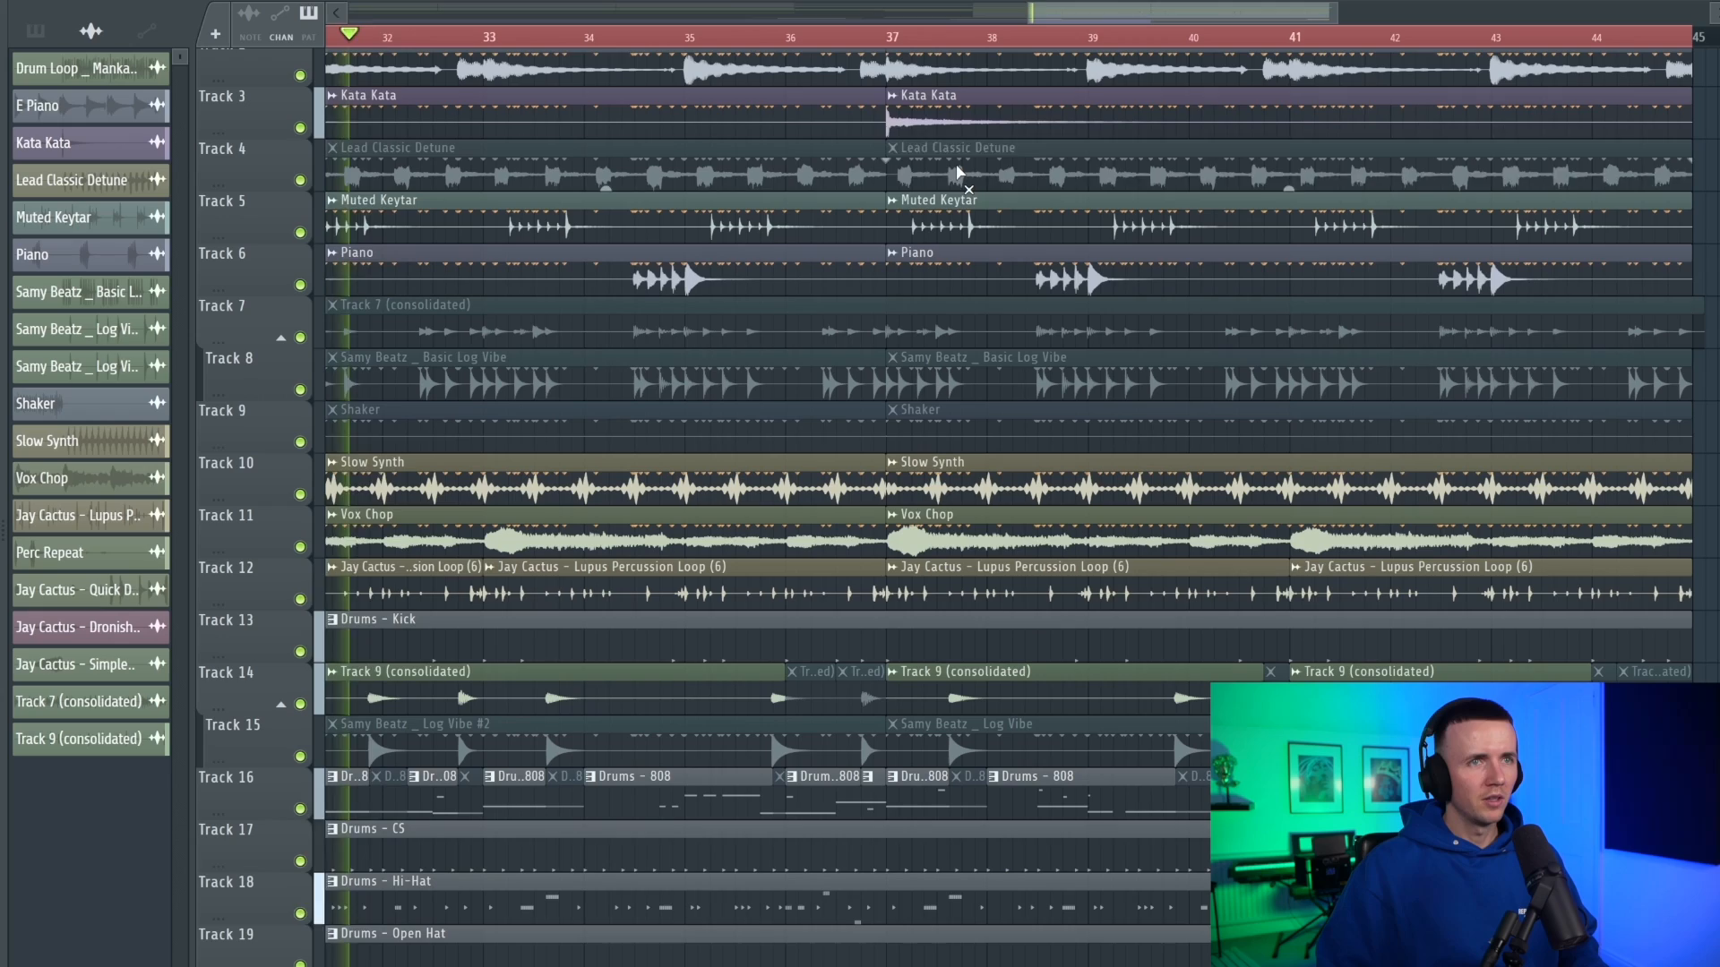
{"action": "scroll", "coordinate": [1277, 358], "scroll_direction": "down", "scroll_amount": 3}
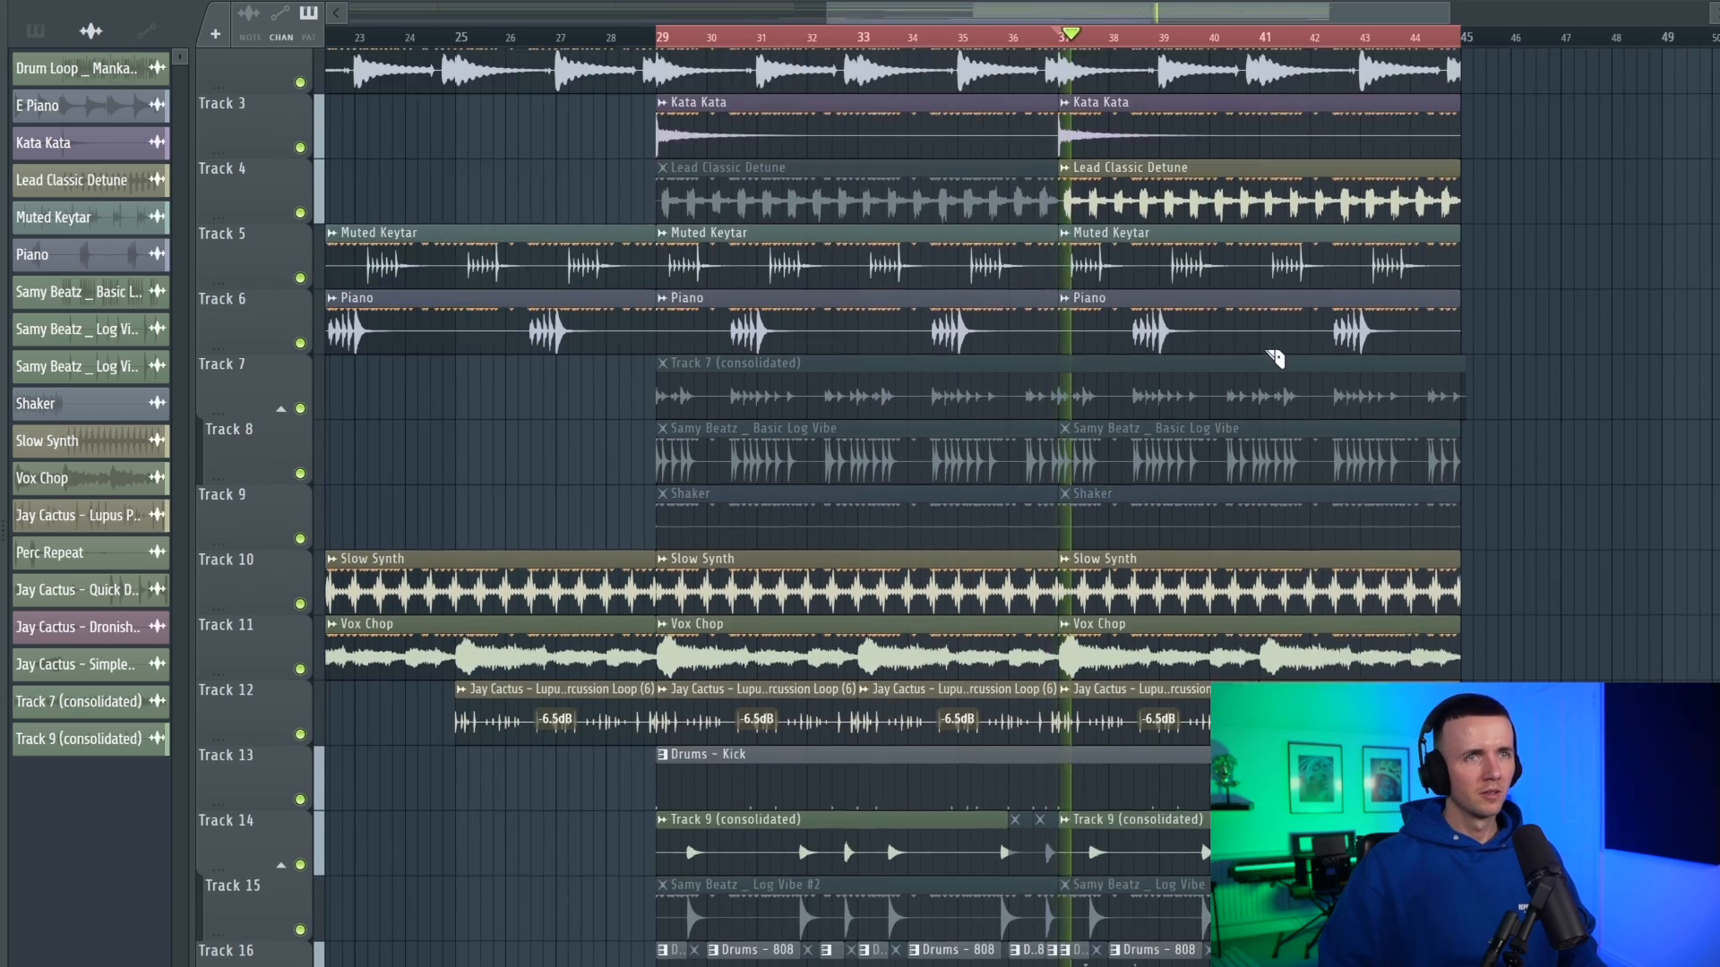
{"action": "scroll", "coordinate": [1276, 358], "scroll_direction": "up", "scroll_amount": 1}
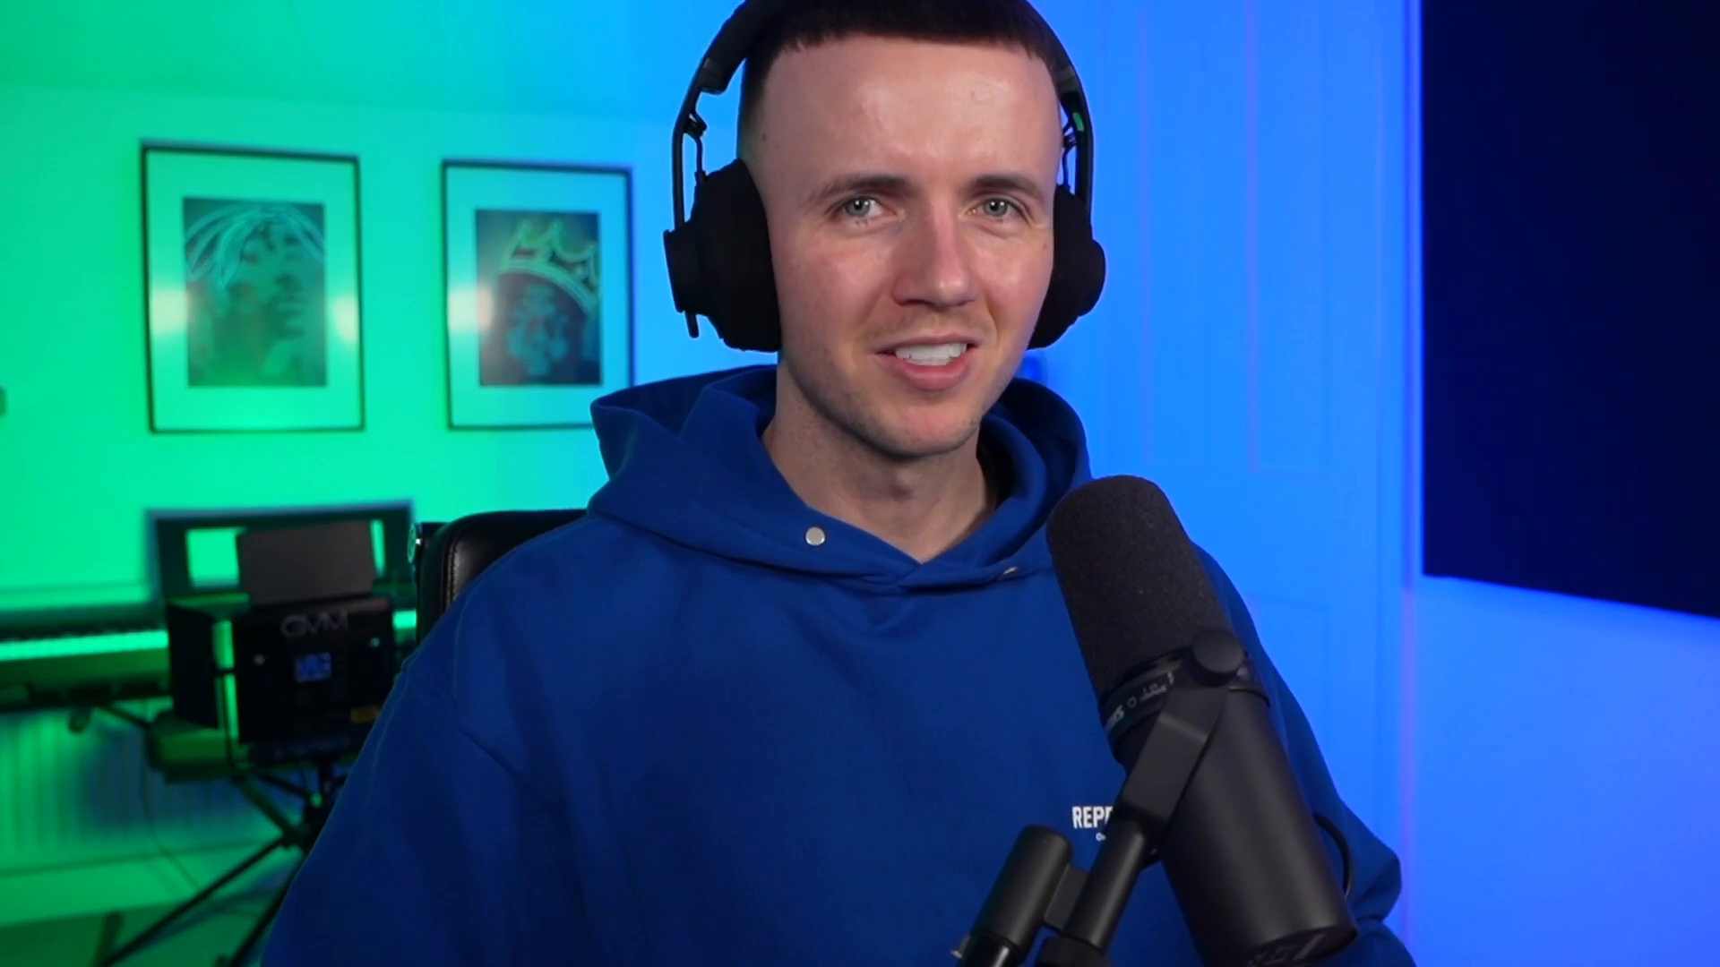